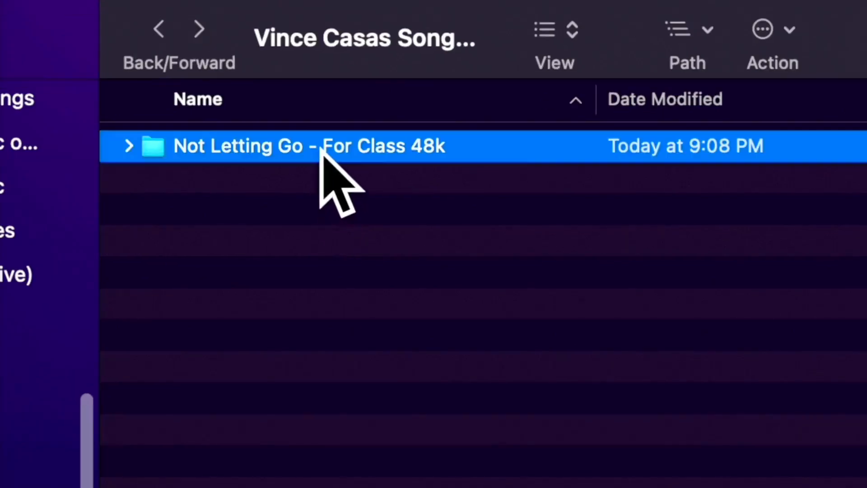
Duplicate the "Not Letting Go - For Class 48k" folder and rename the copy "Backup Not Letting Go - For Class 48k"
left_click_drag(319, 155, 326, 200)
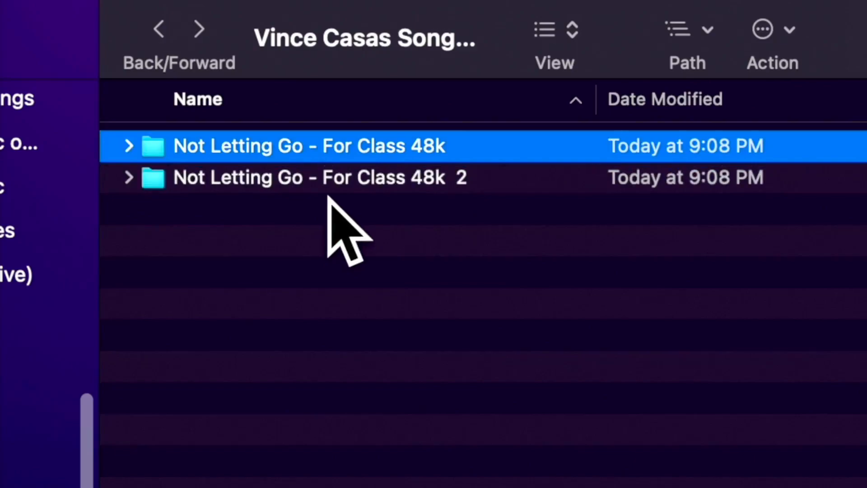
left_click(326, 182)
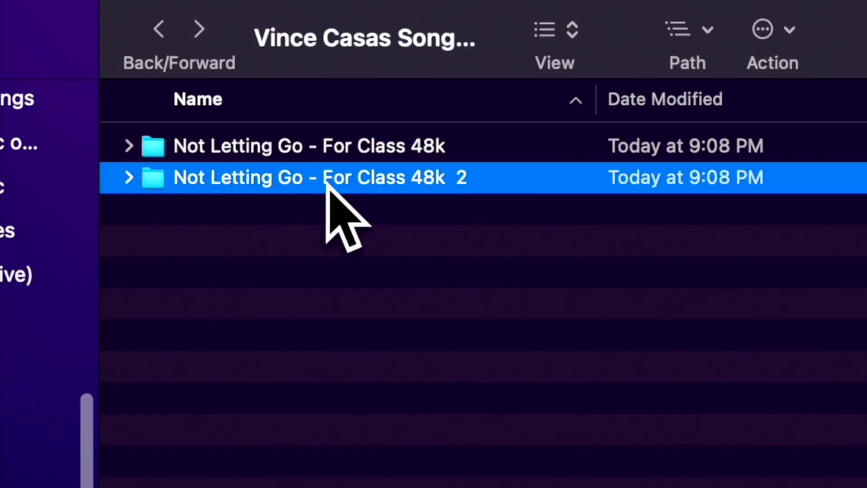
key("Return")
key("Right")
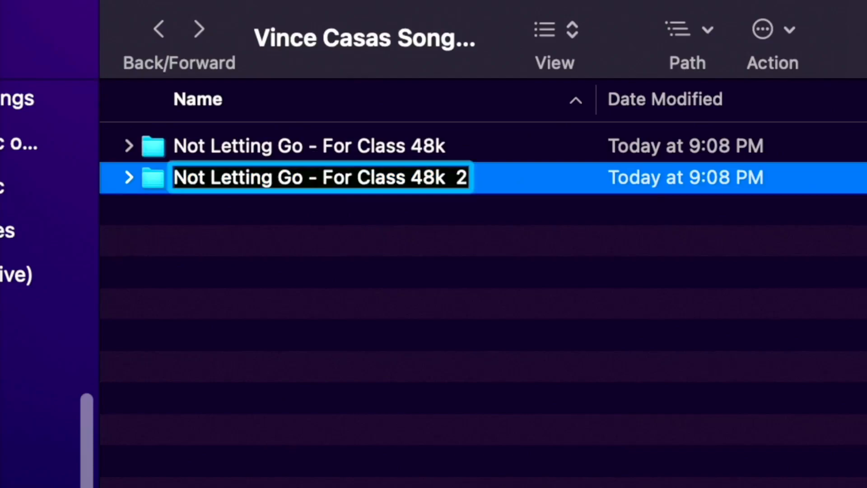
key("BackSpace")
key("BackSpace")
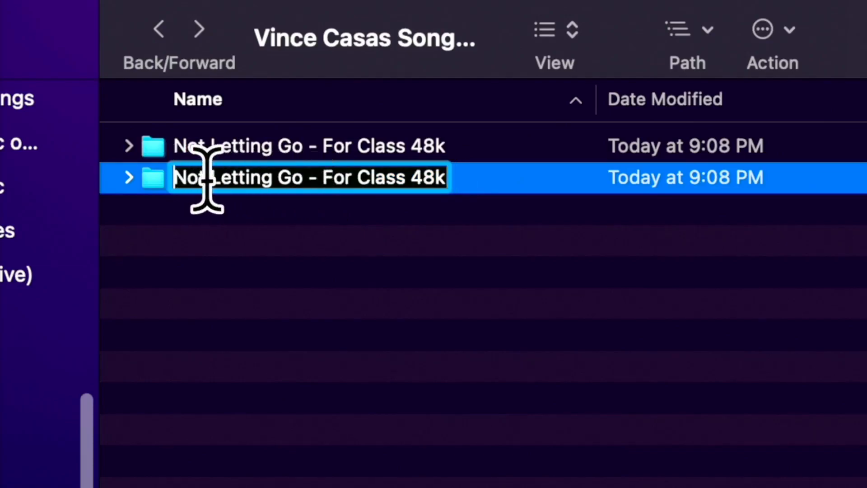
key("Up")
type("Bavk")
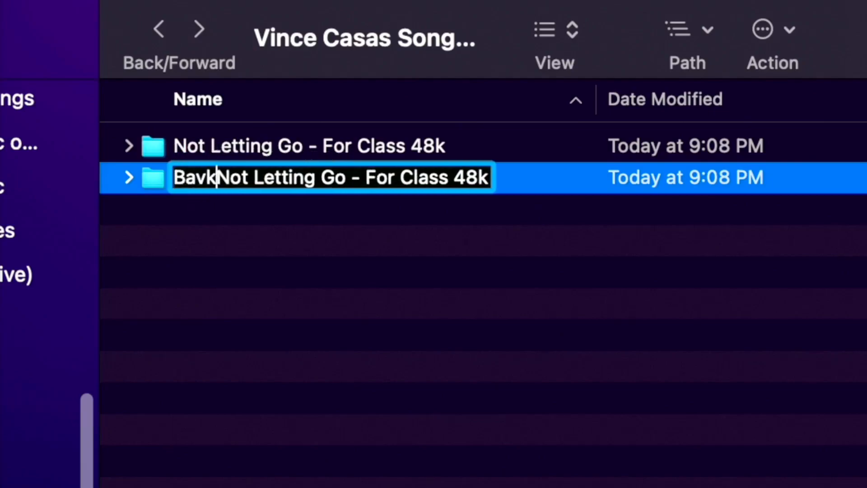
key("BackSpace")
key("BackSpace")
type("ckup")
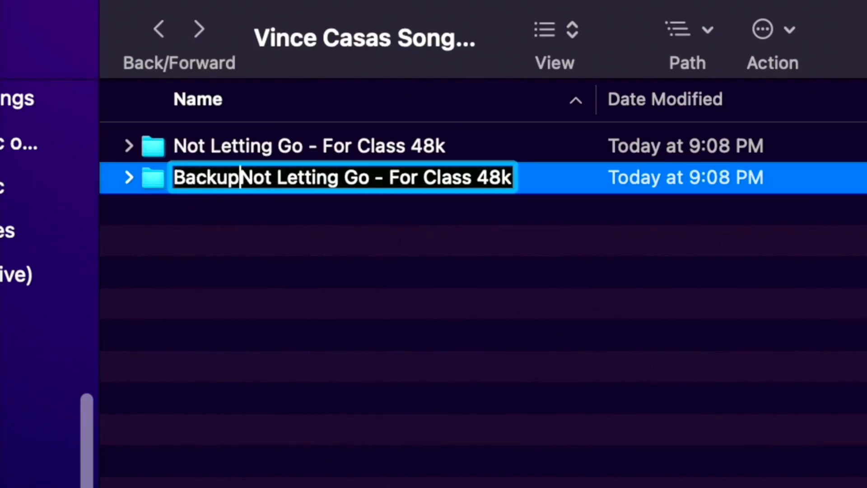
key("Return")
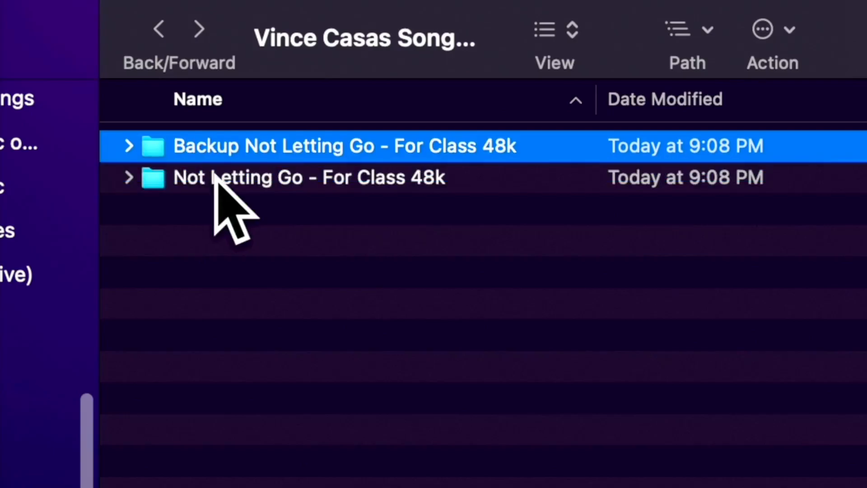
Open the "Not Letting Go - For Class 48k" session from the original, non-backup folder in Pro Tools
left_click(214, 176)
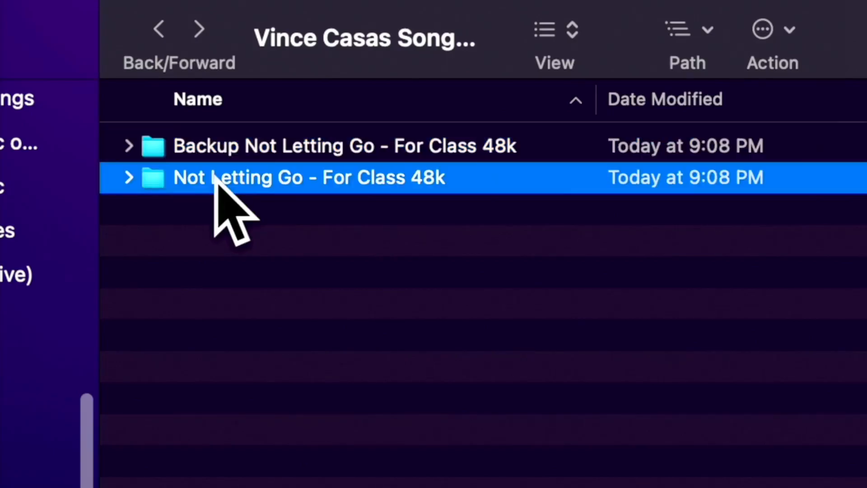
double_click(214, 176)
left_click(280, 177)
double_click(280, 177)
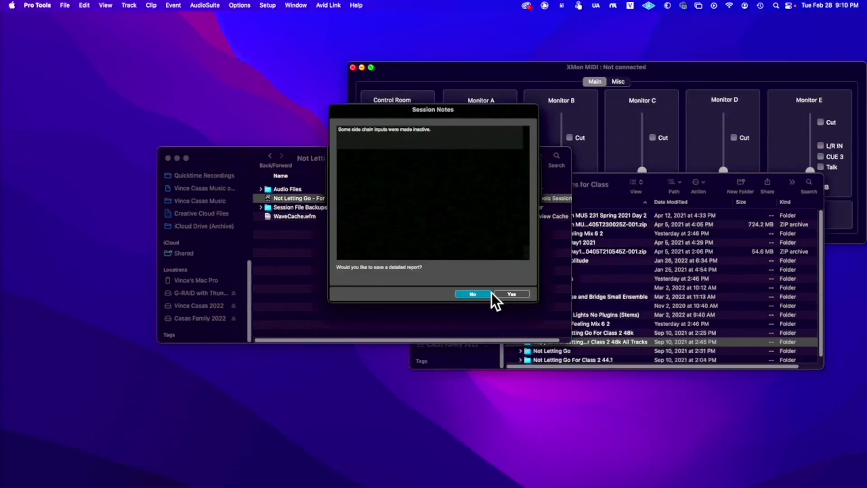
Decline saving the detailed session notes report and accept Automatically Find & Relink for the missing files
left_click(484, 293)
left_click(484, 293)
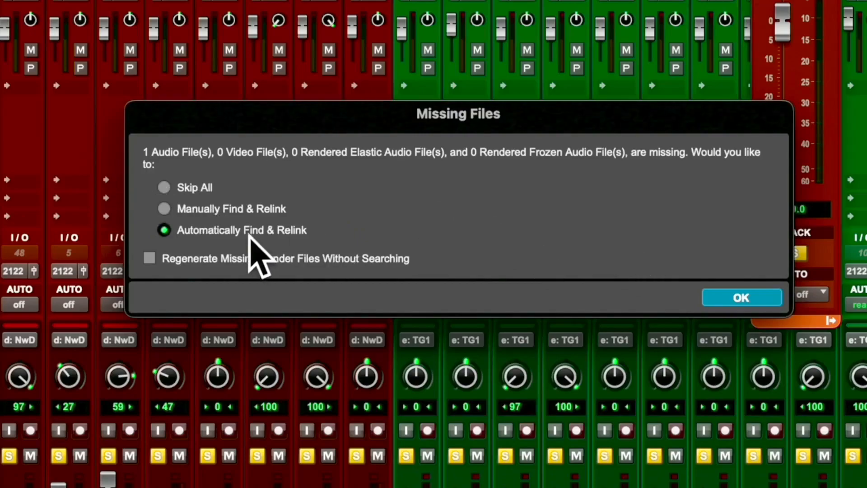
left_click(733, 307)
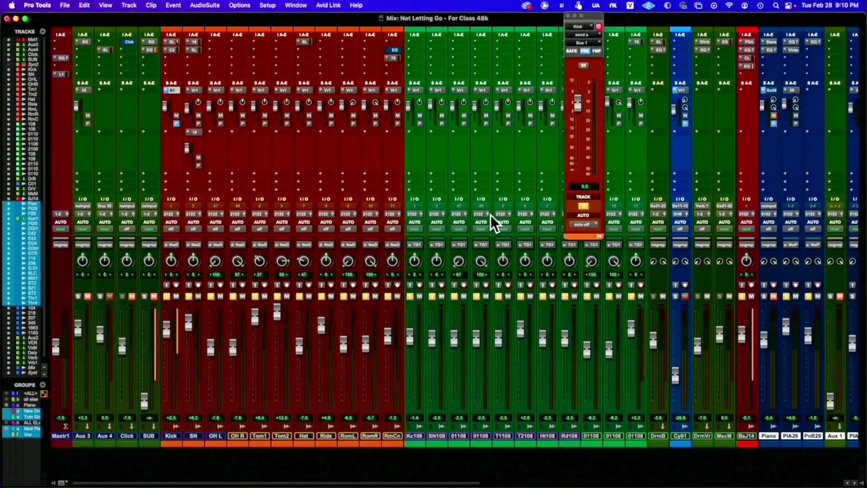
Switch to the Edit window, open the Task Manager and move it over the middle of the timeline
key("super+equal")
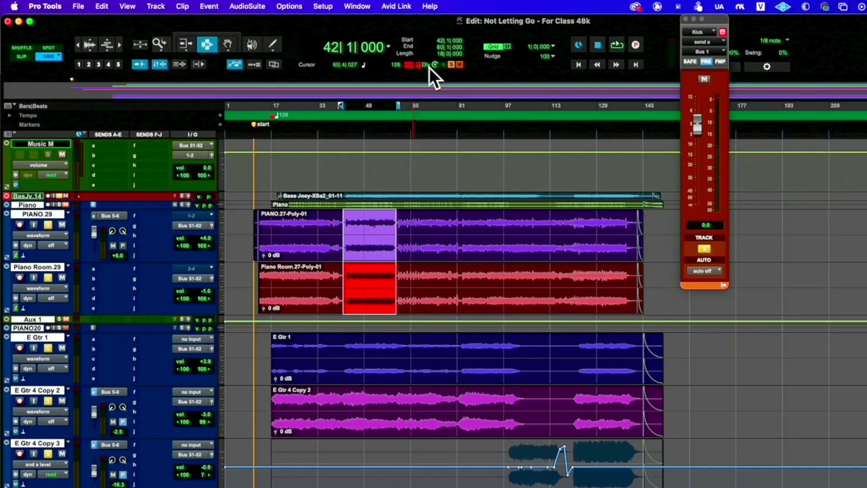
left_click(356, 7)
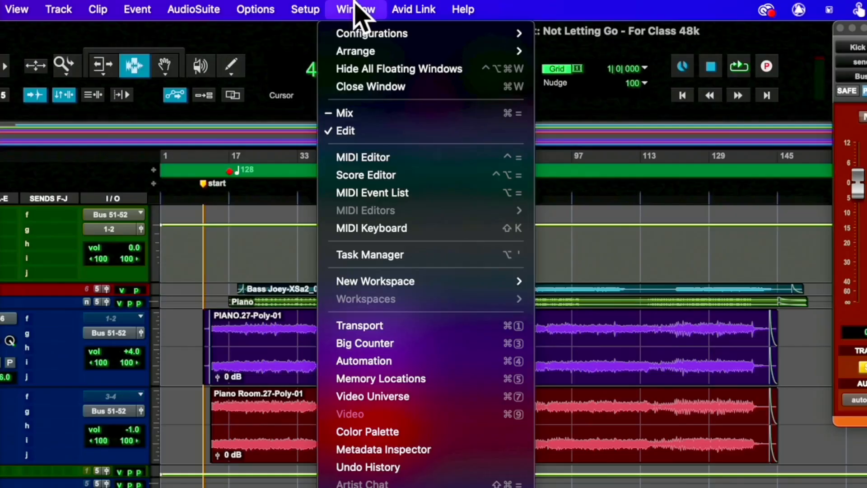
left_click(399, 256)
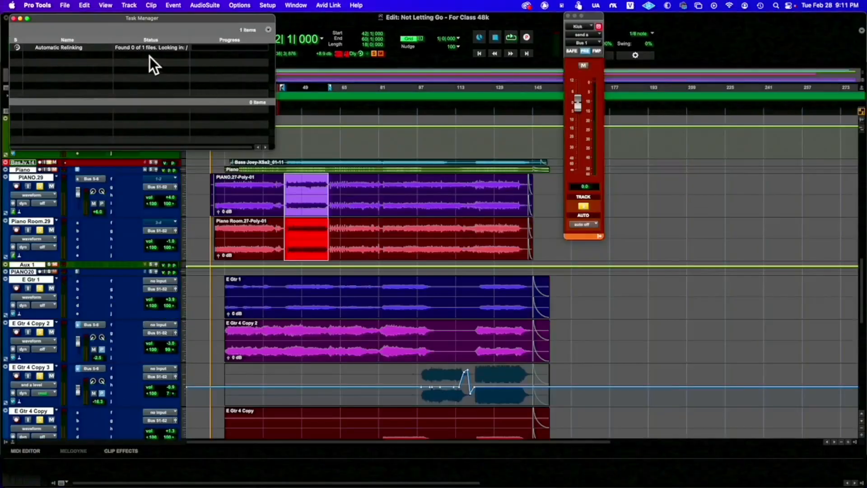
left_click_drag(106, 21, 321, 90)
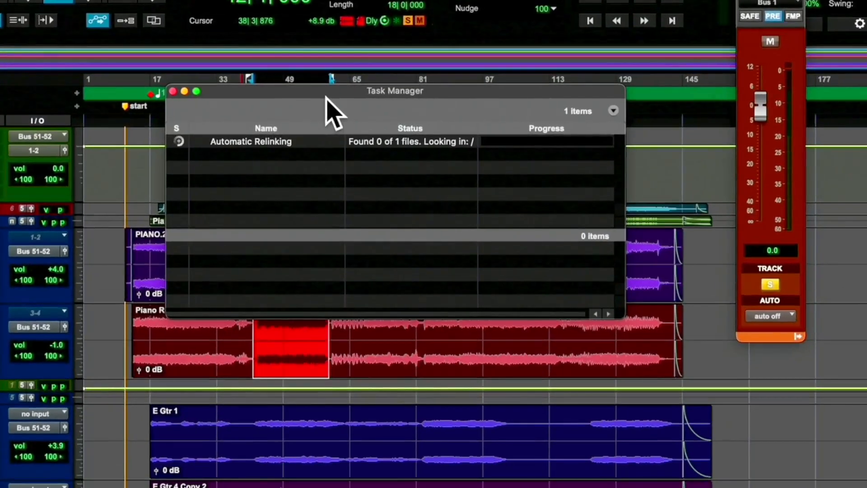
Cancel the Automatic Relinking task, and close the Task Manager and the floating Kick send window
left_click(318, 139)
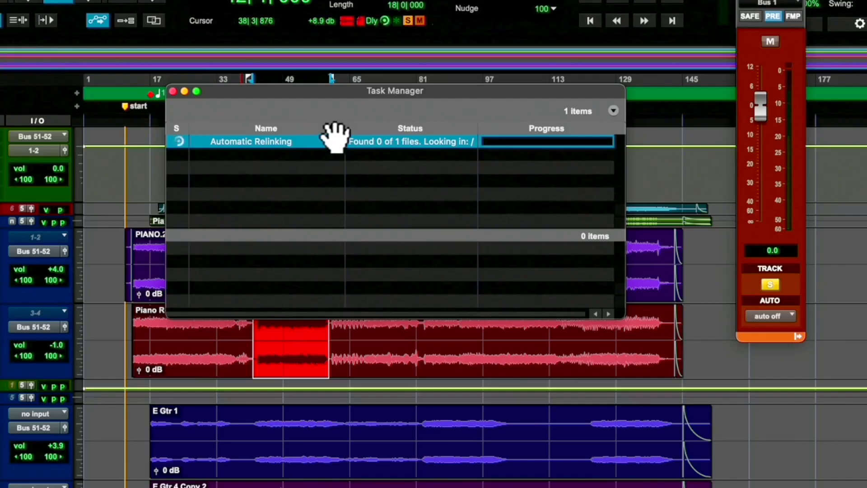
right_click(415, 143)
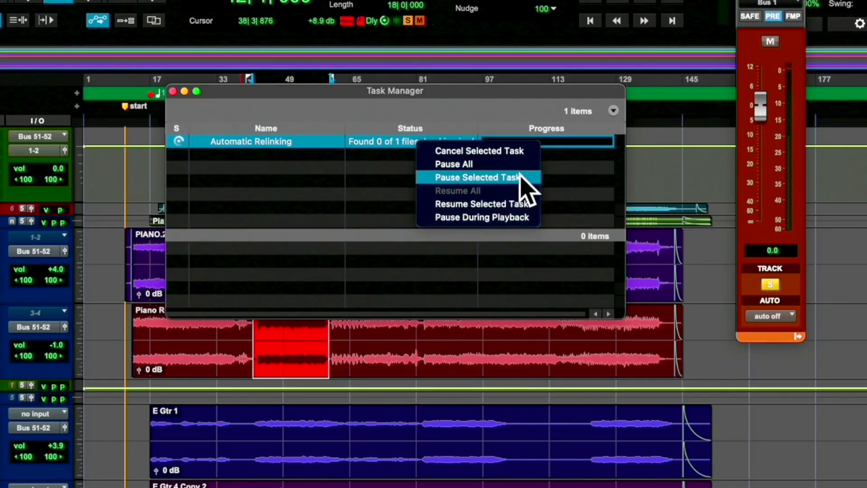
left_click(479, 150)
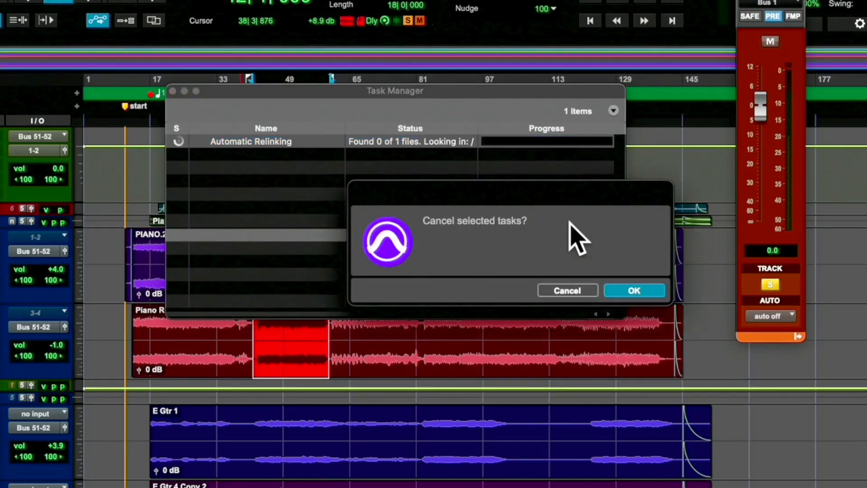
left_click(634, 291)
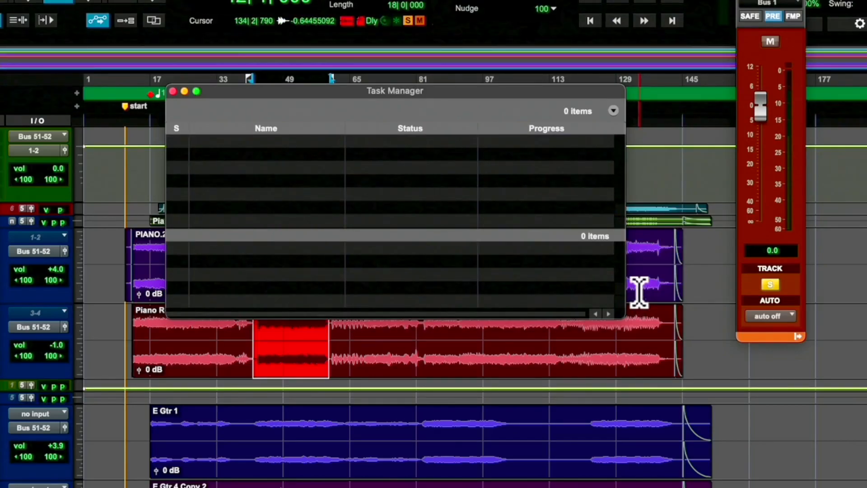
left_click(173, 91)
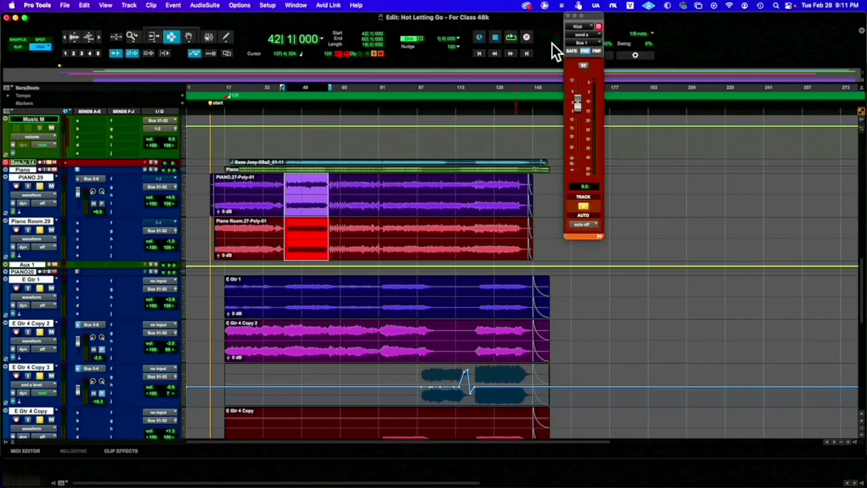
left_click(568, 15)
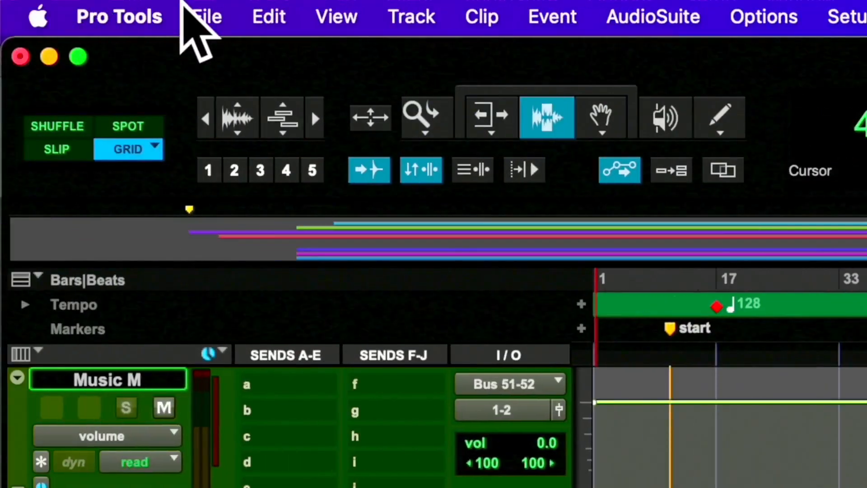
Save the session under a new name made of "Not Letting Go -", the mixer's first name and "Mix"
left_click(202, 14)
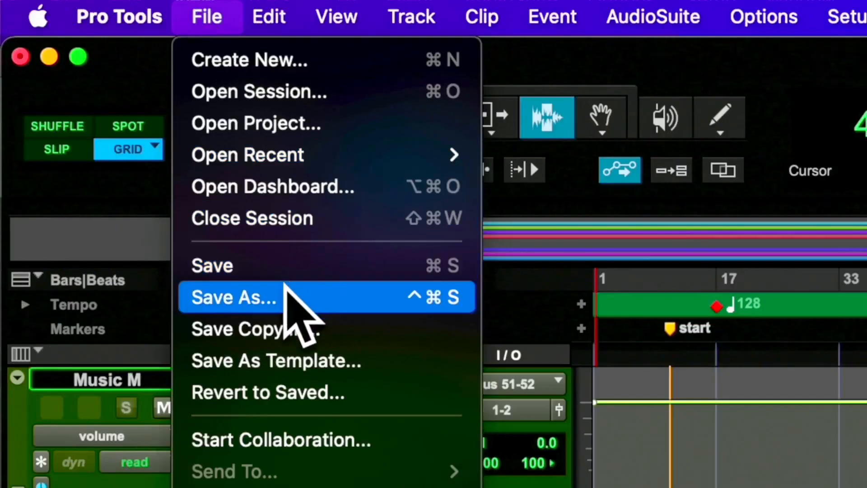
left_click(286, 298)
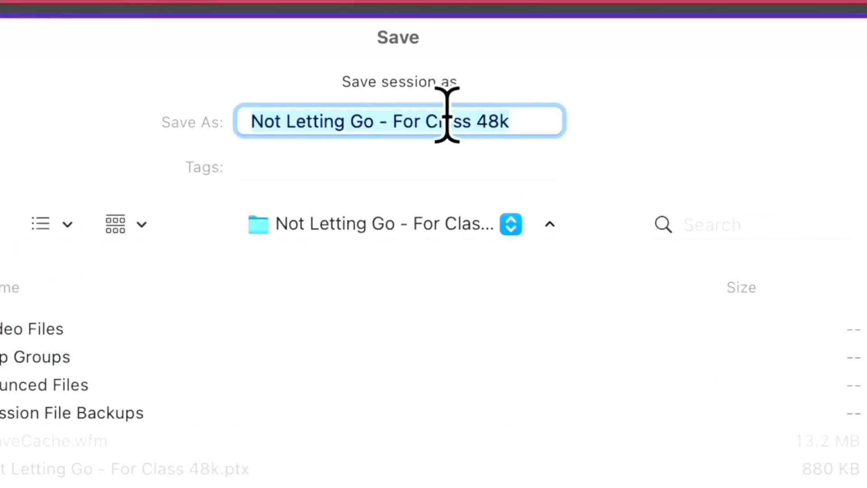
type("Vince Mi")
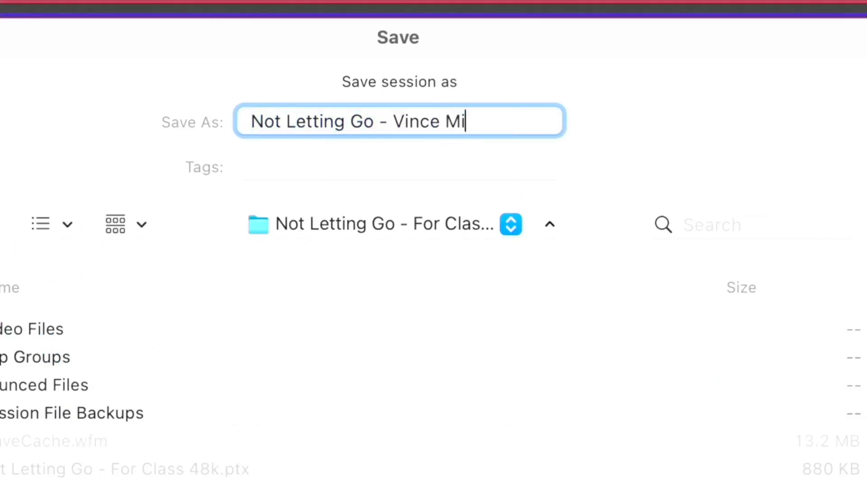
type("x")
key("Return")
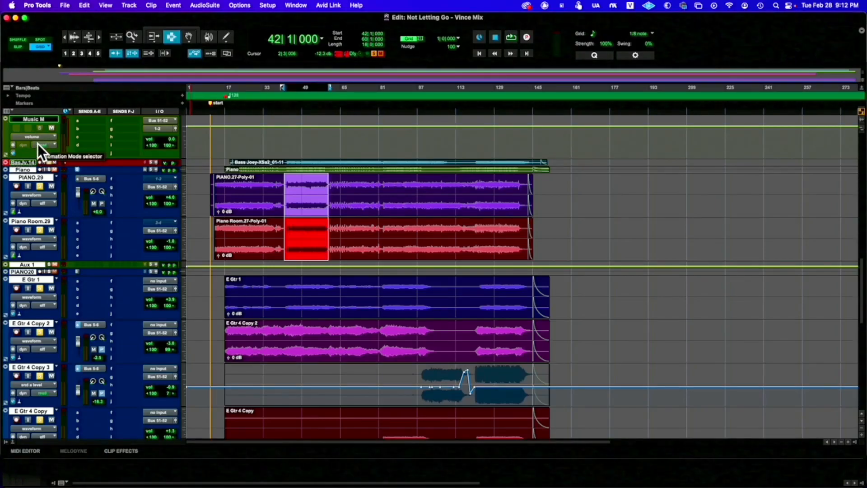
Switch to the Mix window, select only the Mastr1 track and look over all the channels
key("super+equal")
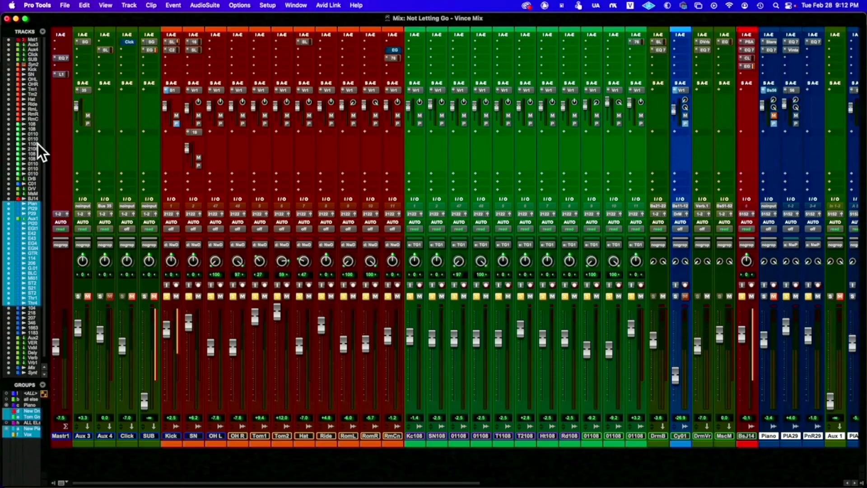
left_click(62, 436)
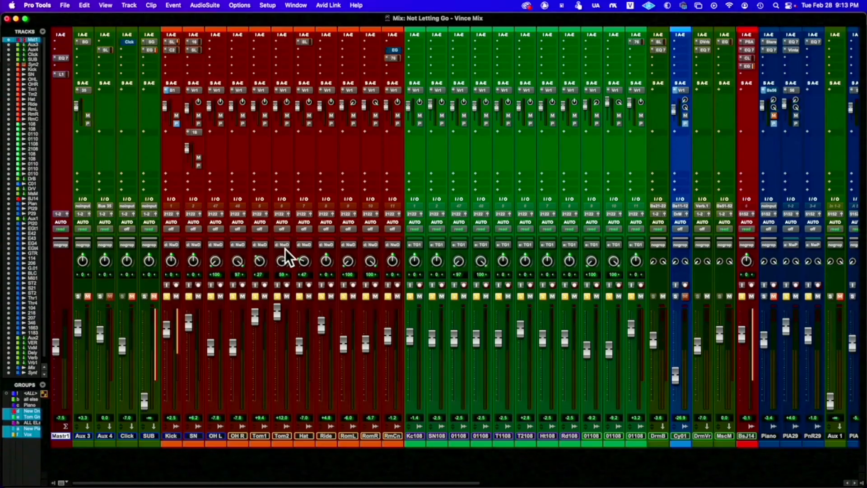
scroll(286, 248, "right", 5)
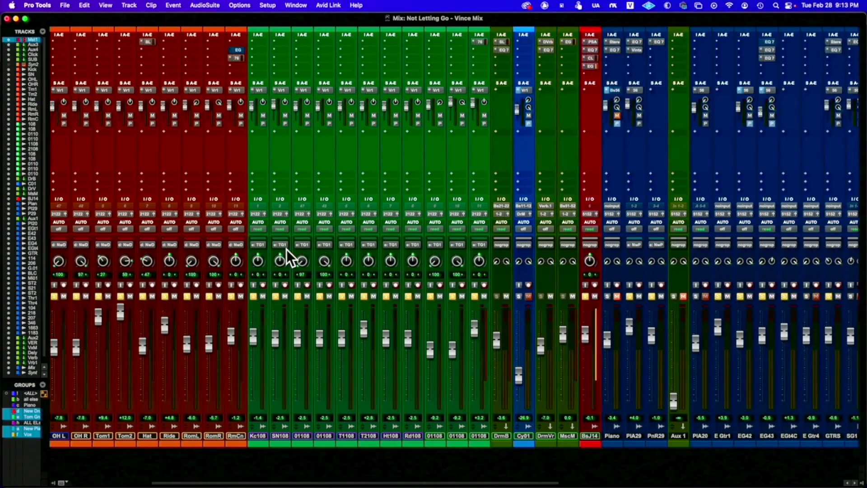
scroll(286, 249, "right", 15)
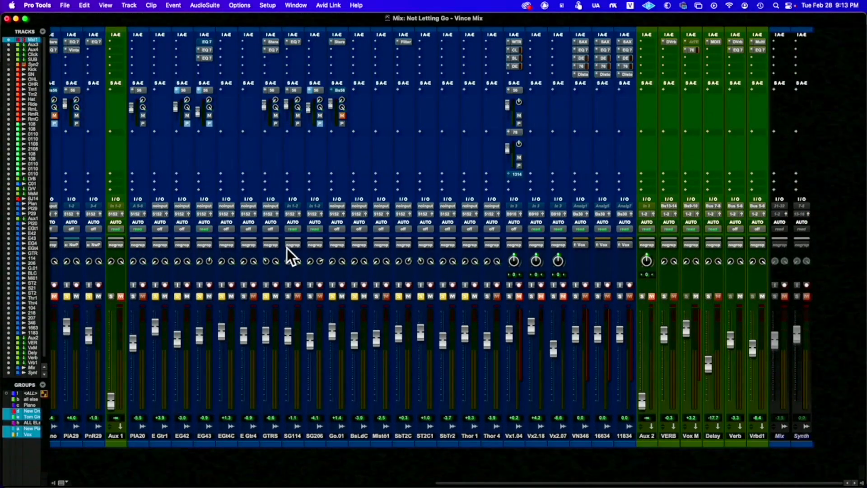
scroll(346, 173, "left", 20)
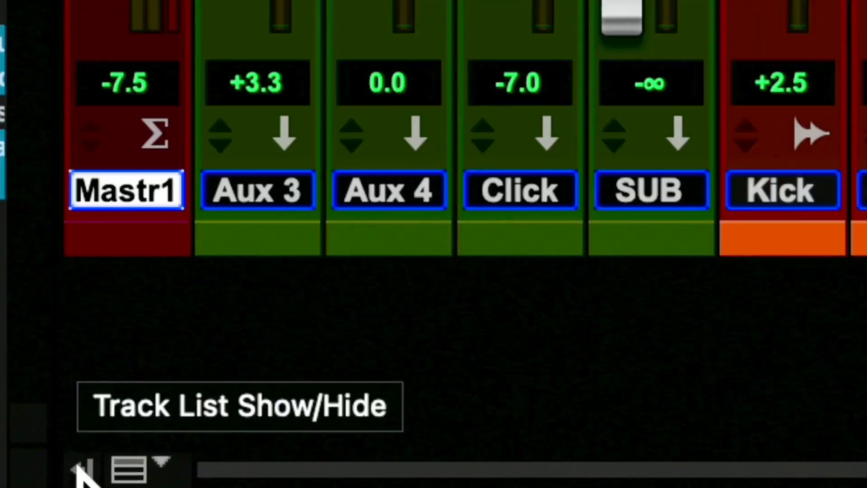
Hide the track list in the Mix window and show it again
left_click(84, 472)
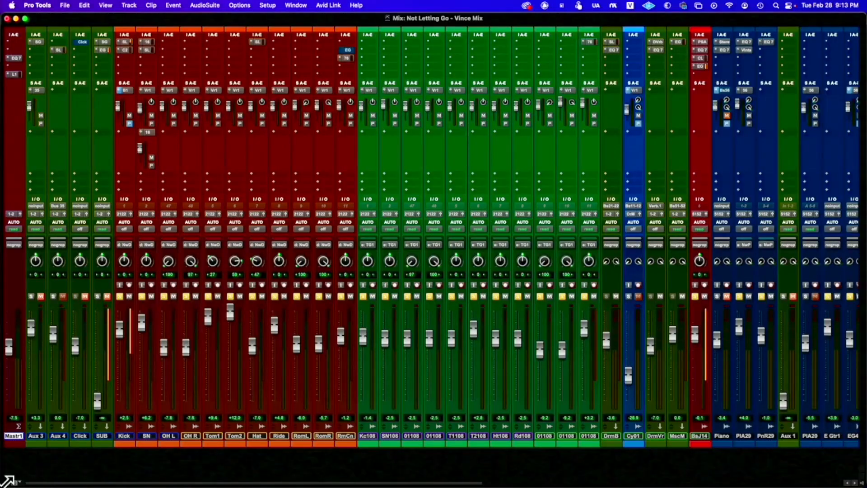
left_click(9, 483)
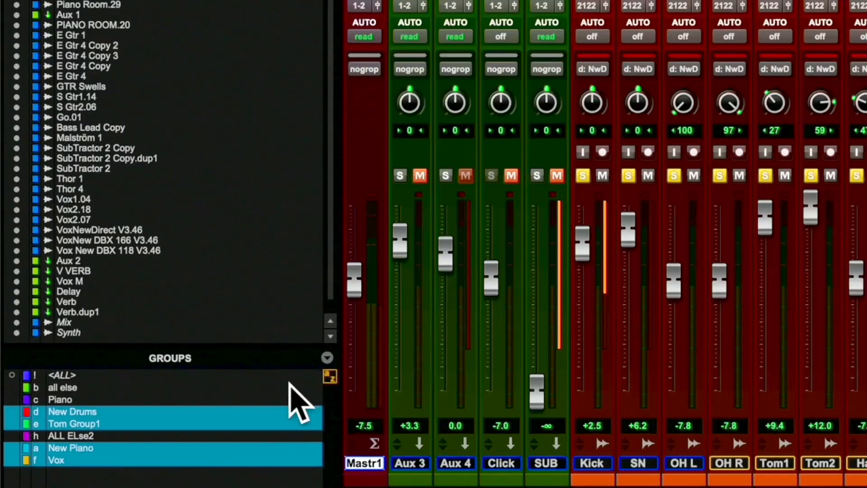
Make all the mix groups except <ALL> active, including all else, Piano and ALL ELse2, and delete the active groups
left_click(263, 388)
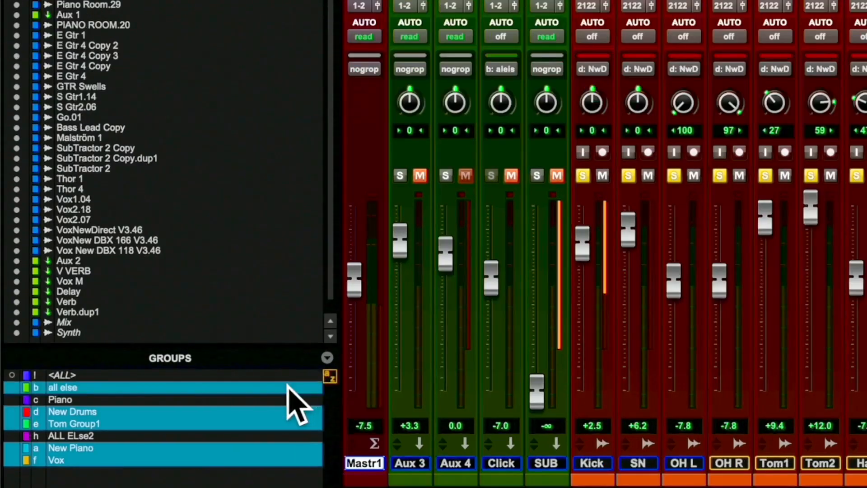
left_click(281, 398)
left_click(280, 420)
left_click(275, 423)
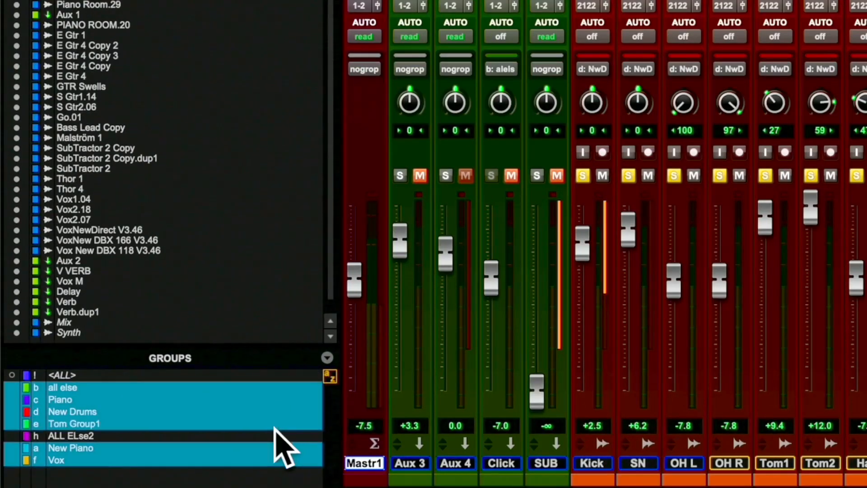
left_click(274, 432)
left_click(327, 358)
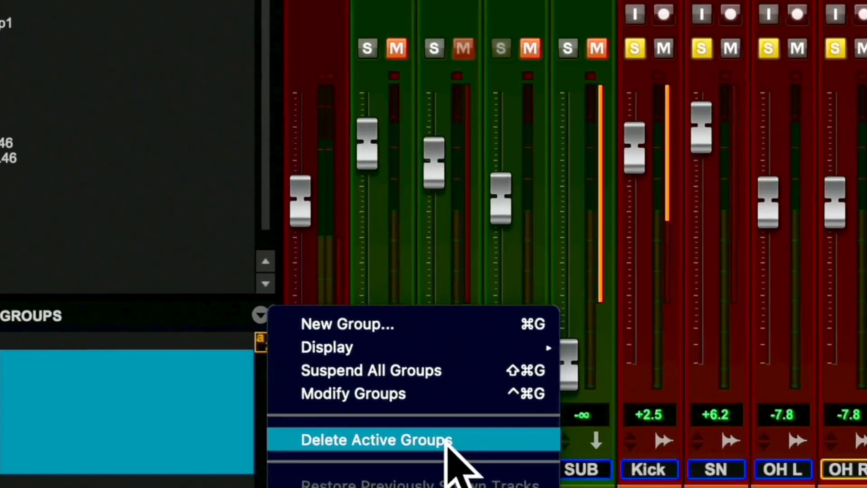
left_click(446, 440)
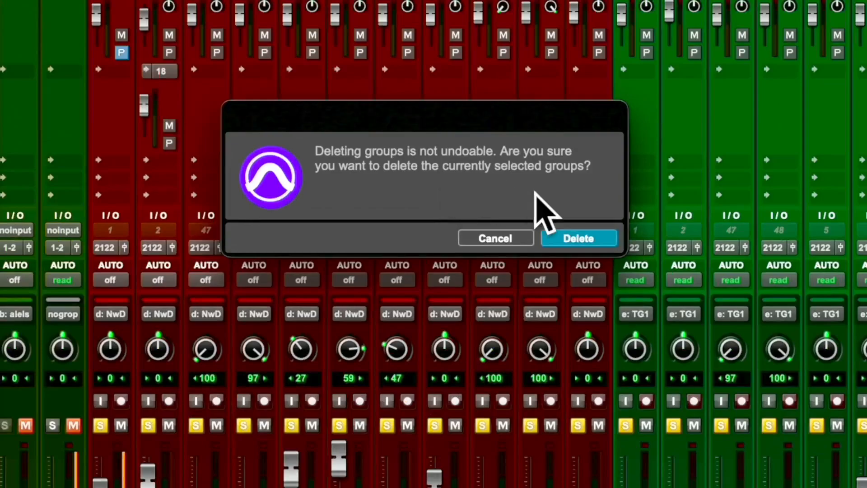
left_click(496, 209)
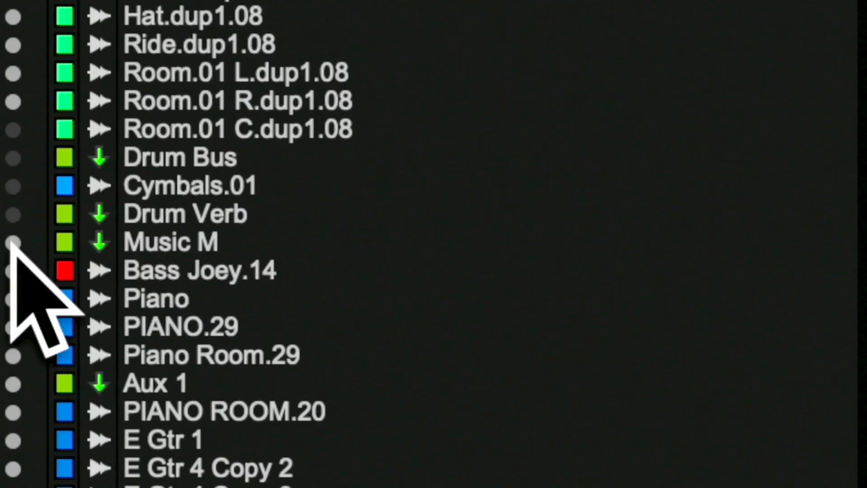
Show the hidden tracks Bass Joey.14, Music M, Drum Verb, Cymbals.01, Drum Bus and Room.01 C.dup1.08 in the mixer
right_click(14, 299)
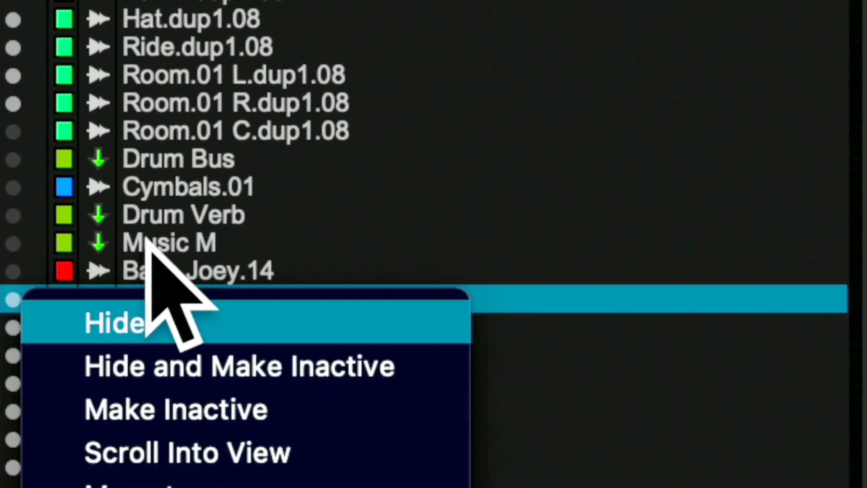
left_click(150, 251)
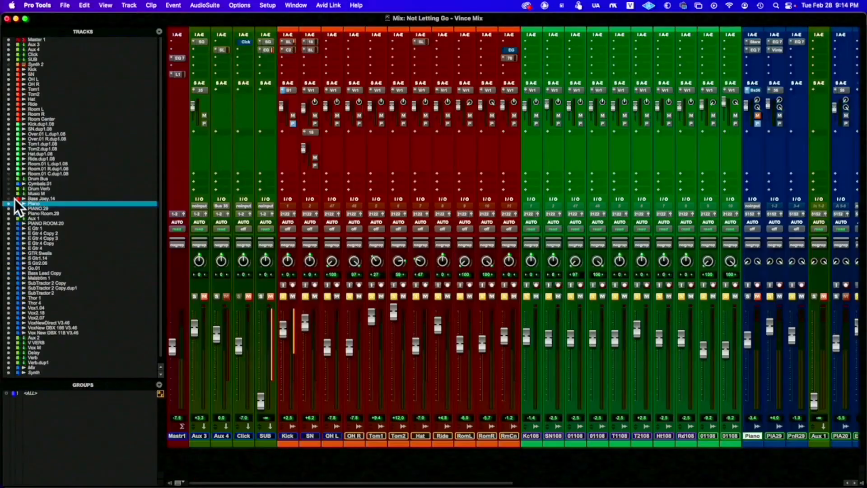
left_click(8, 199)
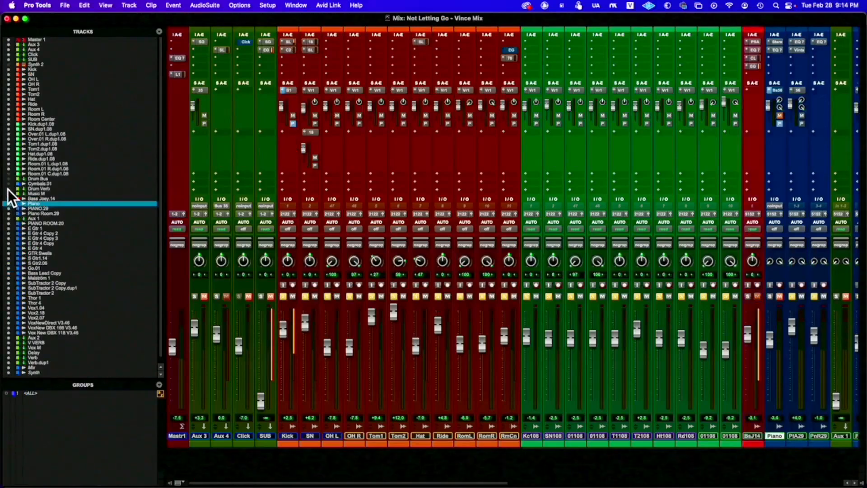
left_click(7, 193)
left_click(8, 188)
left_click(9, 183)
left_click(9, 178)
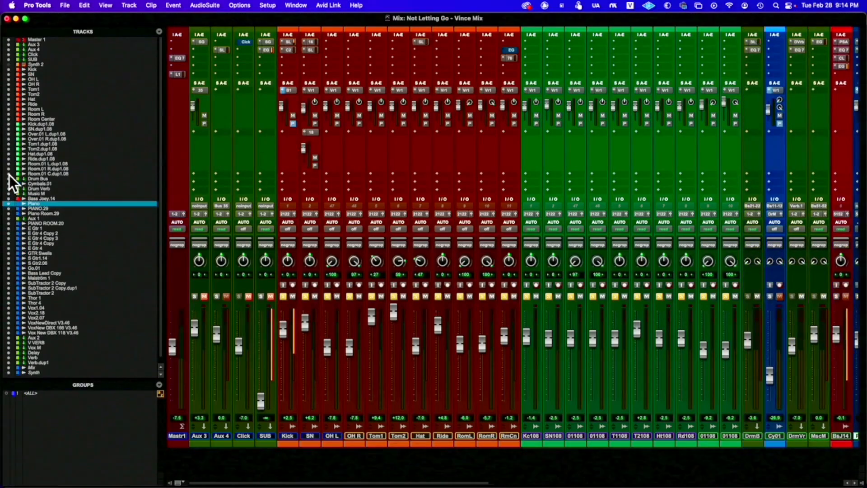
left_click(9, 173)
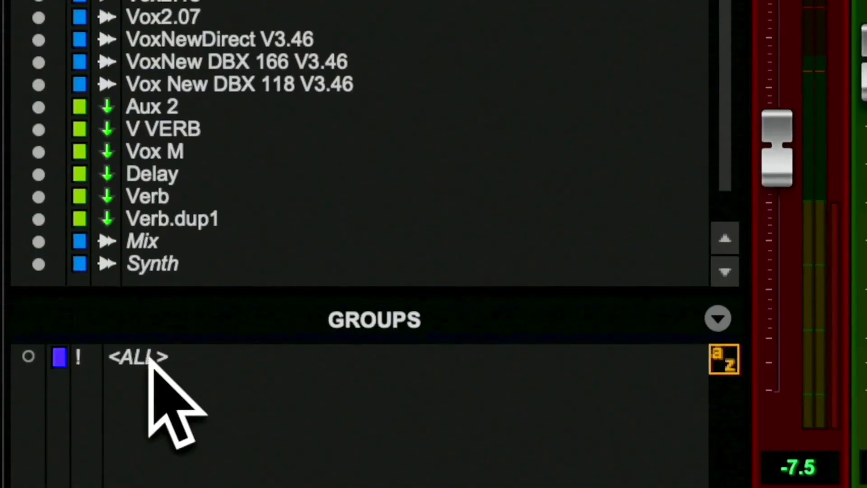
Using the <ALL> group, pull every fader down to -∞, deactivate the group and reset the Master 1 fader to 0.0
left_click(149, 359)
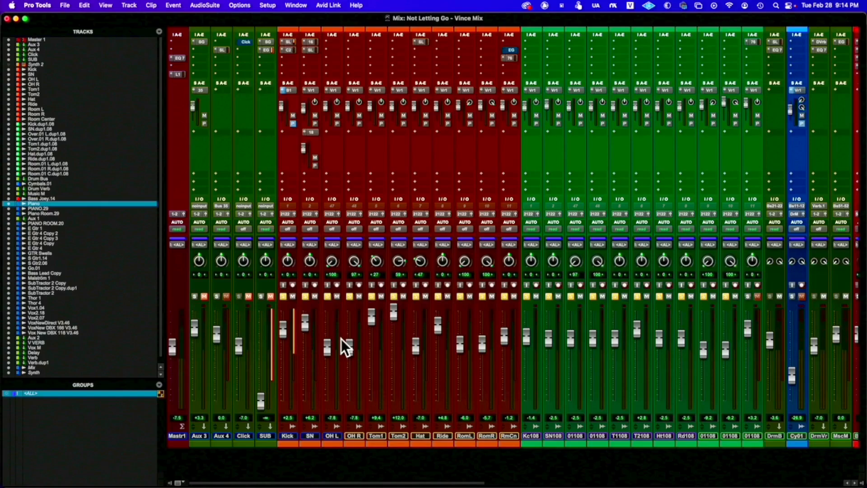
left_click(195, 328, "alt")
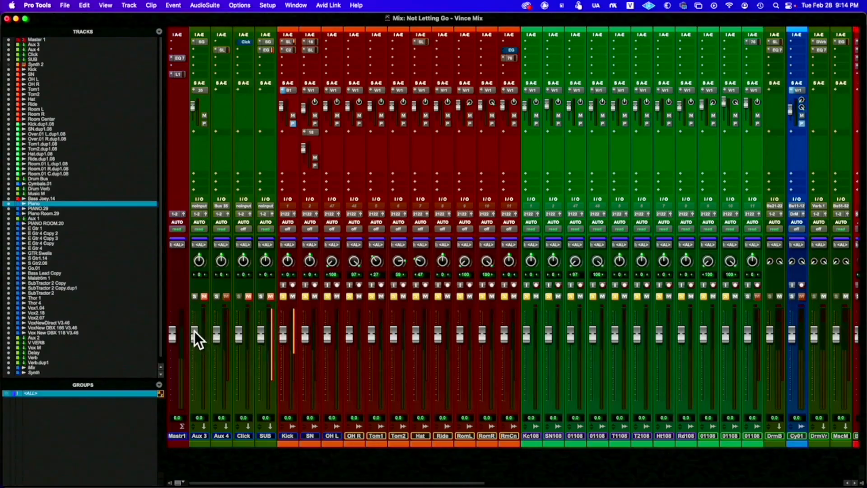
left_click_drag(194, 331, 212, 468)
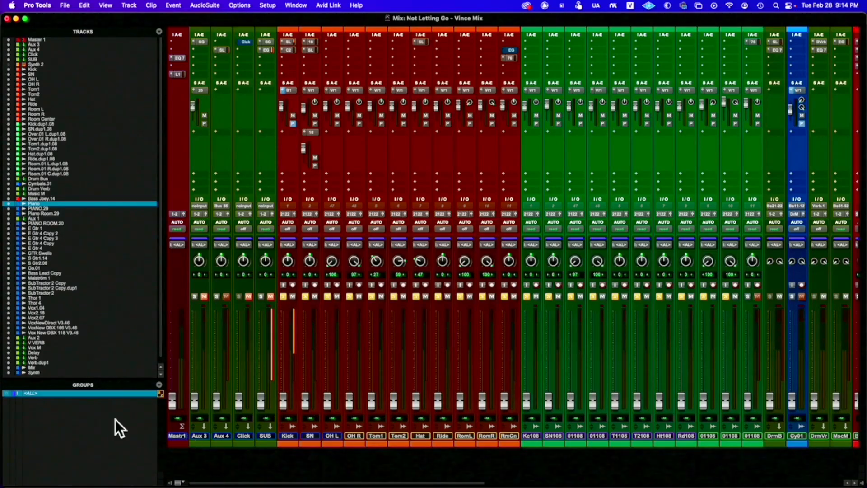
left_click(39, 393)
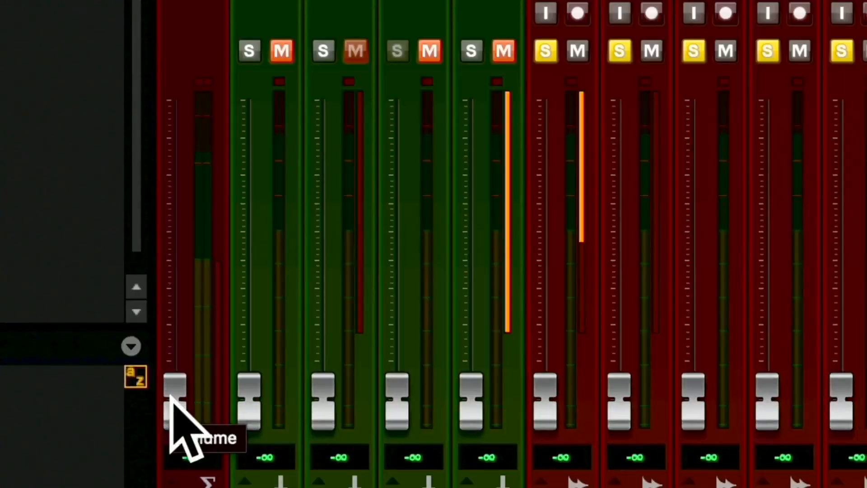
left_click(172, 399, "alt")
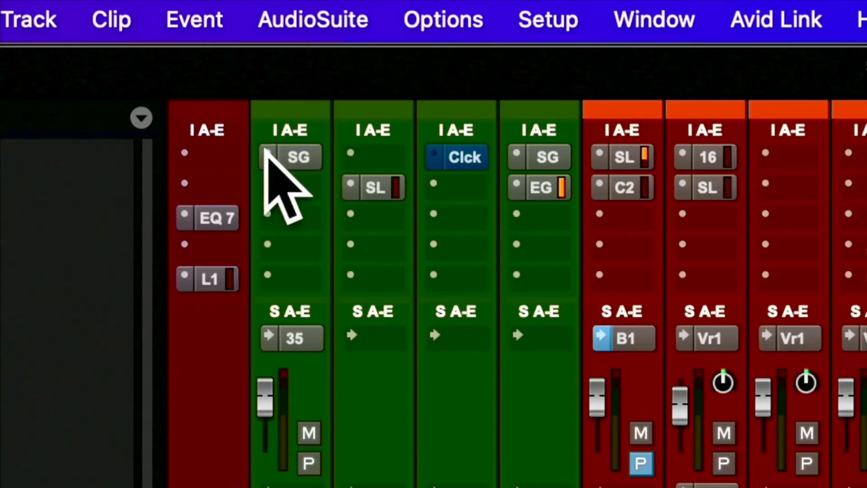
Remove the plug-ins in insert slots A and B from all tracks at once by setting them to no insert
left_click(266, 155)
left_click(352, 43, "alt")
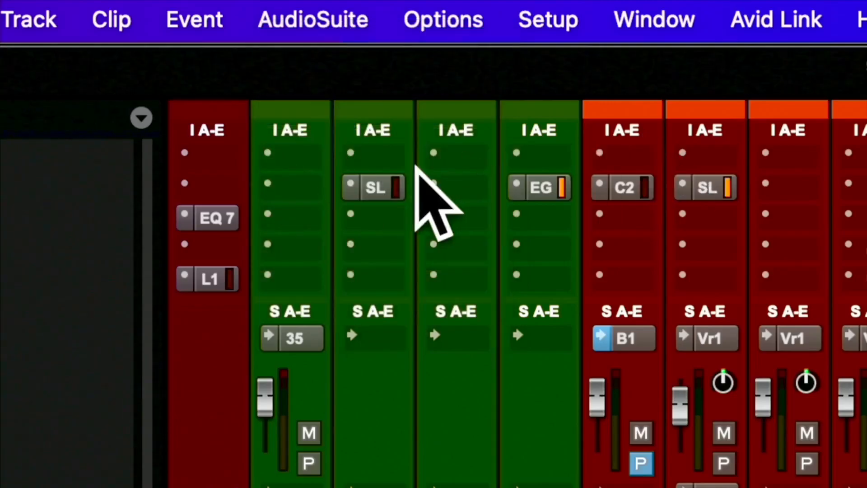
left_click(270, 186)
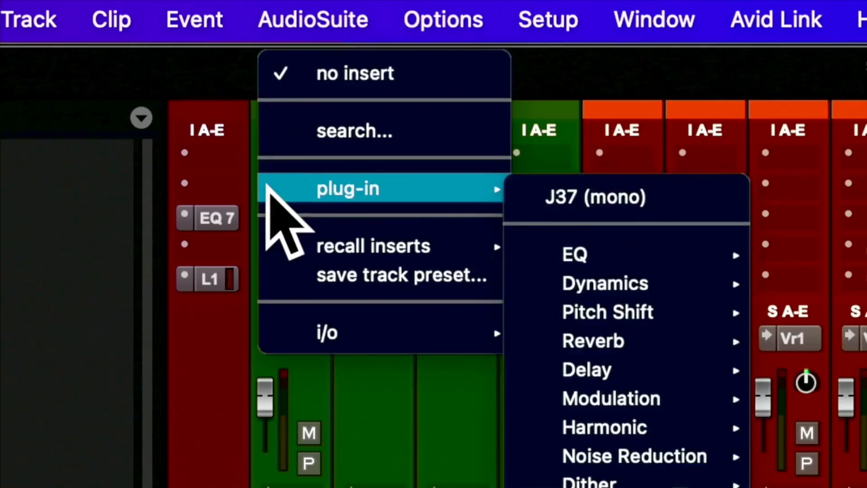
left_click(319, 74, "alt")
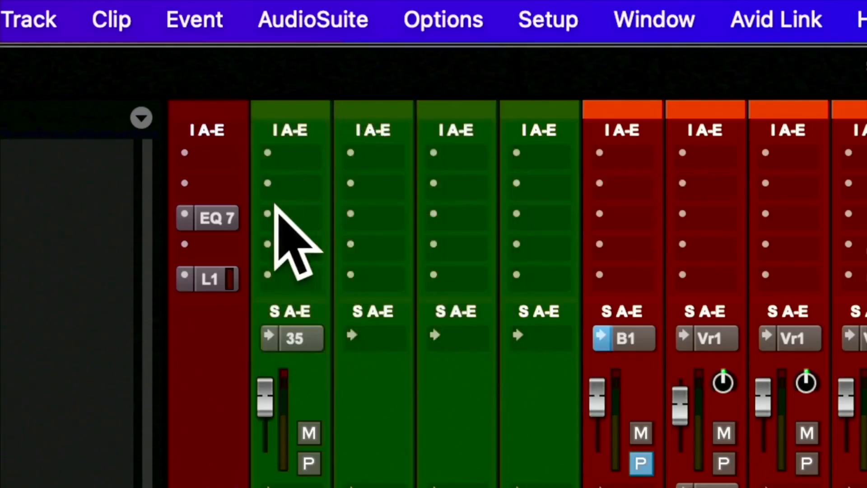
Set insert slots C, D and E to no insert on all tracks, agreeing to remove plug-ins that contain automation data
left_click(266, 212)
left_click(339, 109)
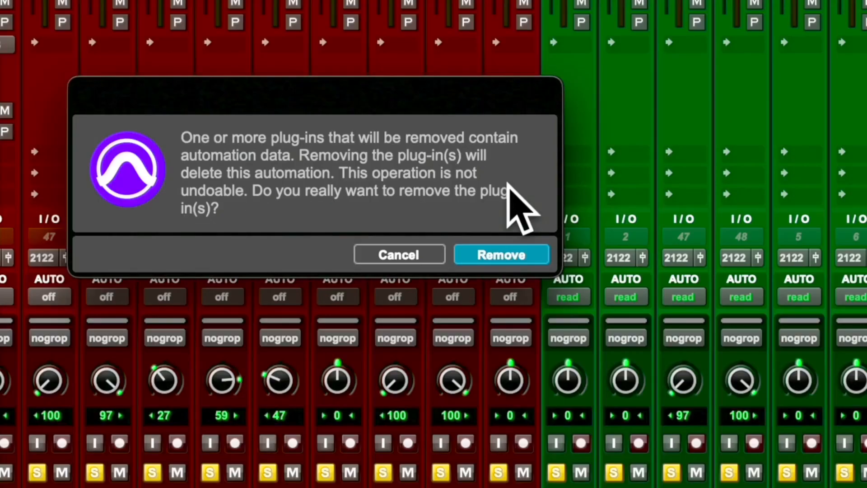
left_click(480, 254)
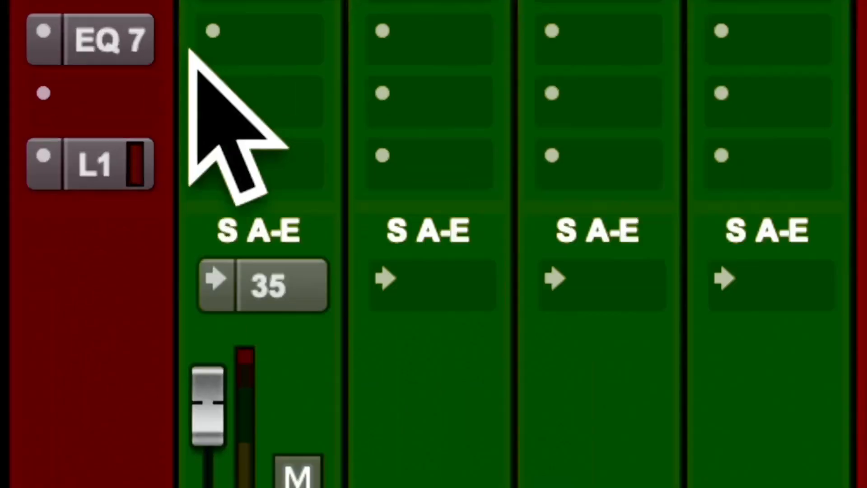
left_click(213, 85)
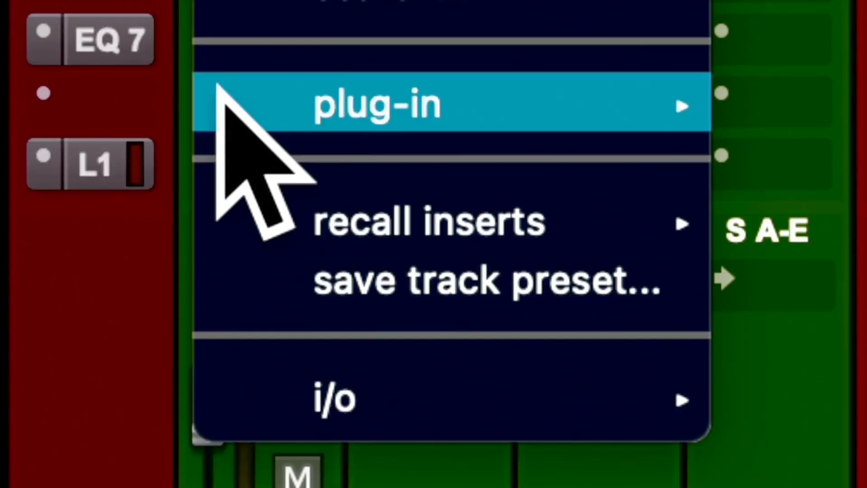
mouse_move(242, 86)
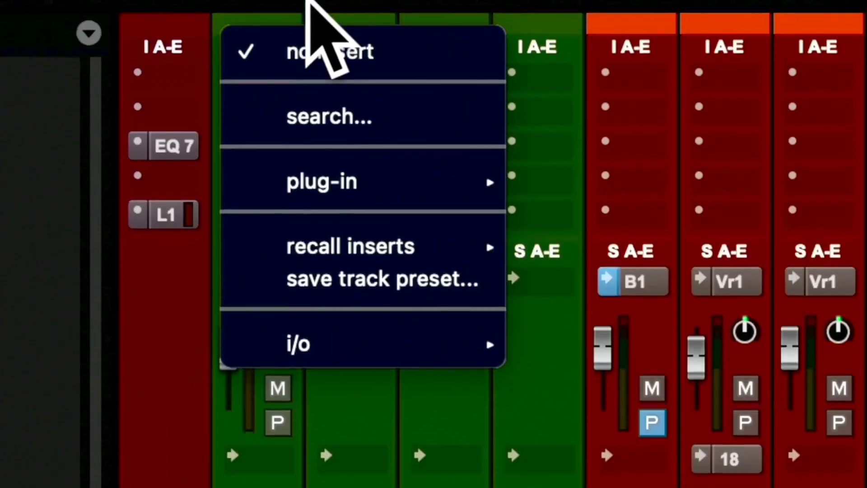
left_click(319, 56)
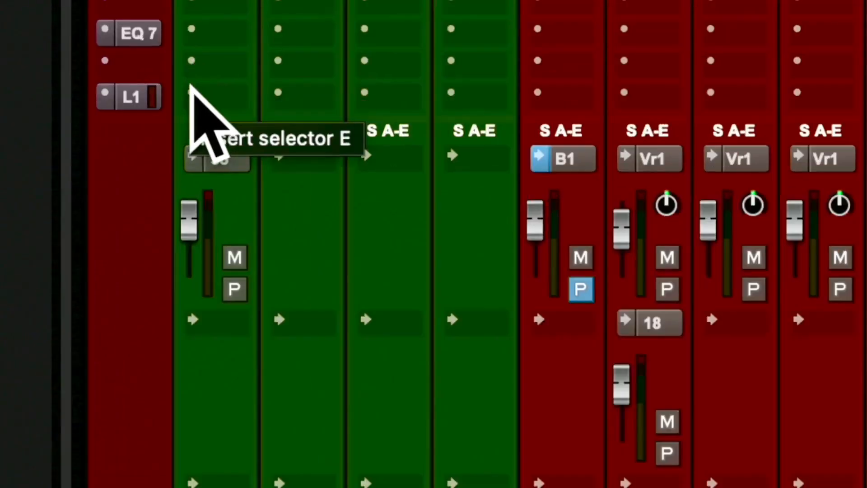
left_click(191, 92)
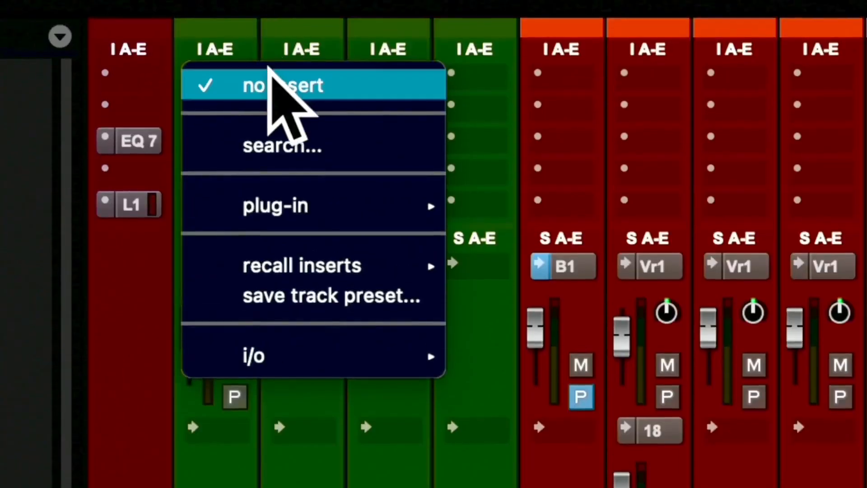
left_click(270, 85)
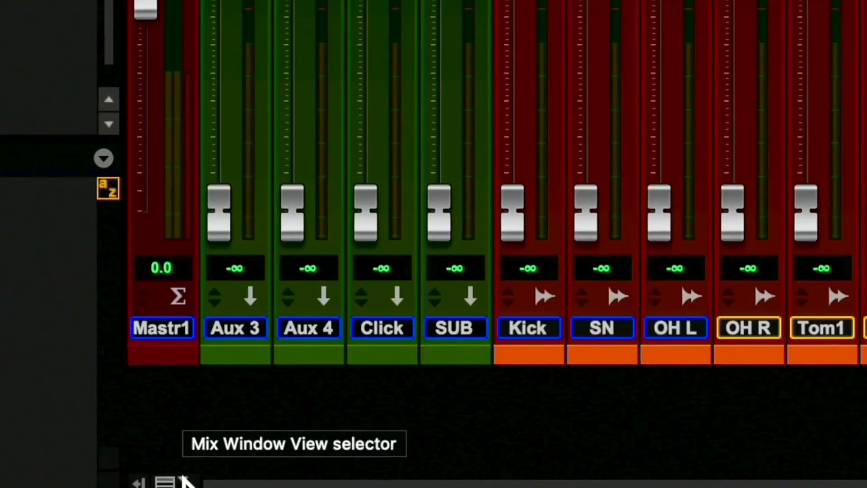
Show the Inserts F-J section in the Mix window
left_click(185, 480)
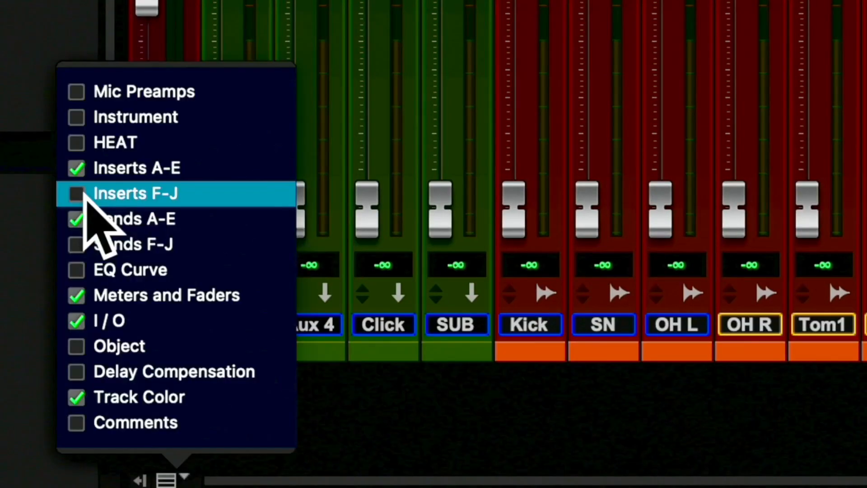
left_click(78, 193)
left_click(316, 296)
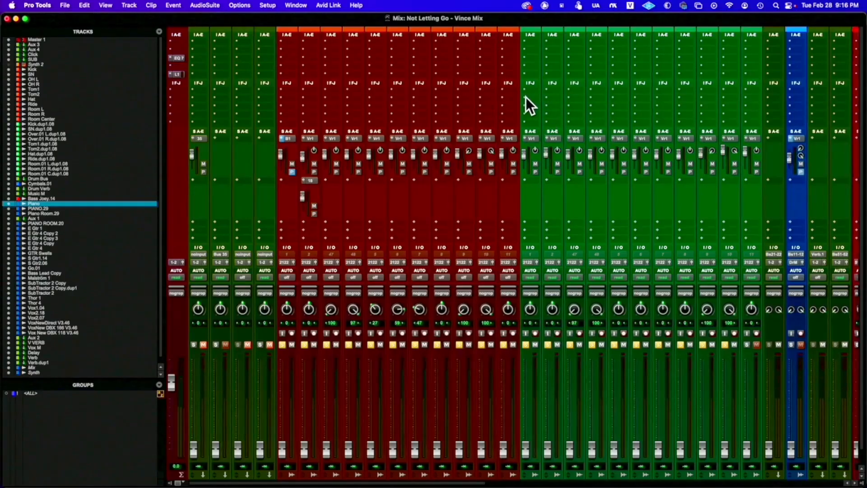
Check insert slots A-E and F-J across all the channels for leftover plug-ins
scroll(524, 97, "right", 15)
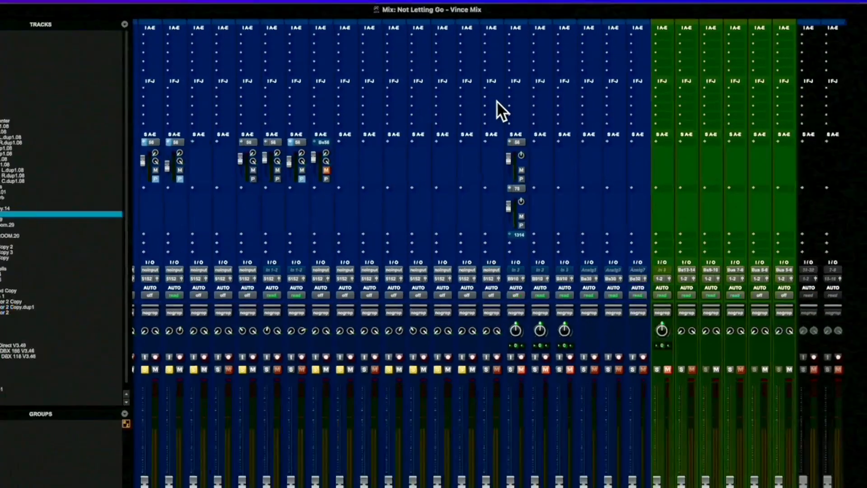
left_click(526, 98)
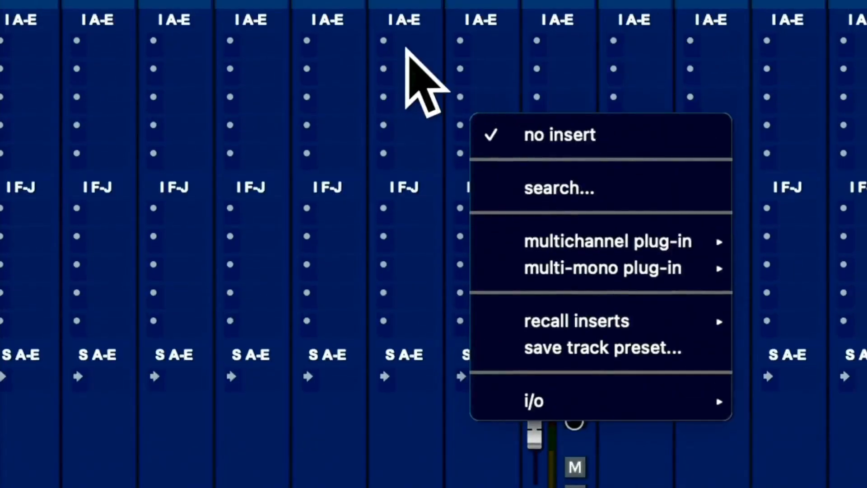
left_click(442, 20)
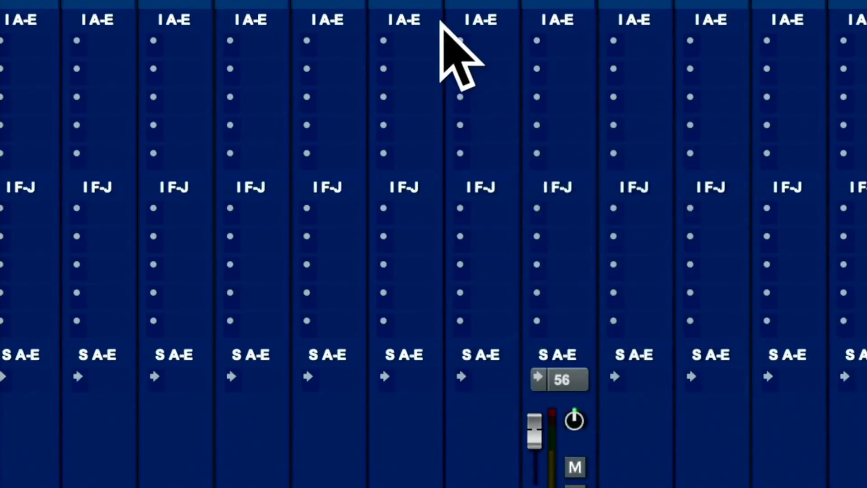
scroll(442, 20, "left", 20)
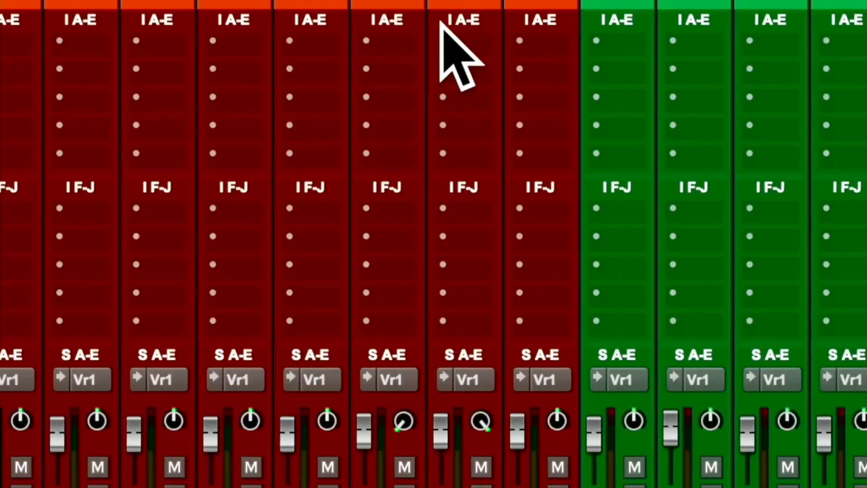
scroll(441, 20, "right", 10)
scroll(442, 22, "right", 5)
scroll(441, 23, "left", 10)
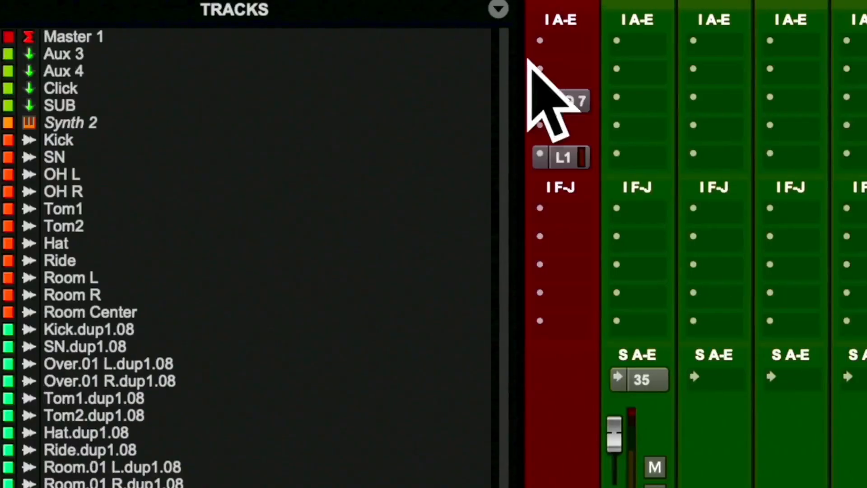
Remove the EQ 7 and L1 plug-ins from the Master 1 track's inserts
left_click(552, 100)
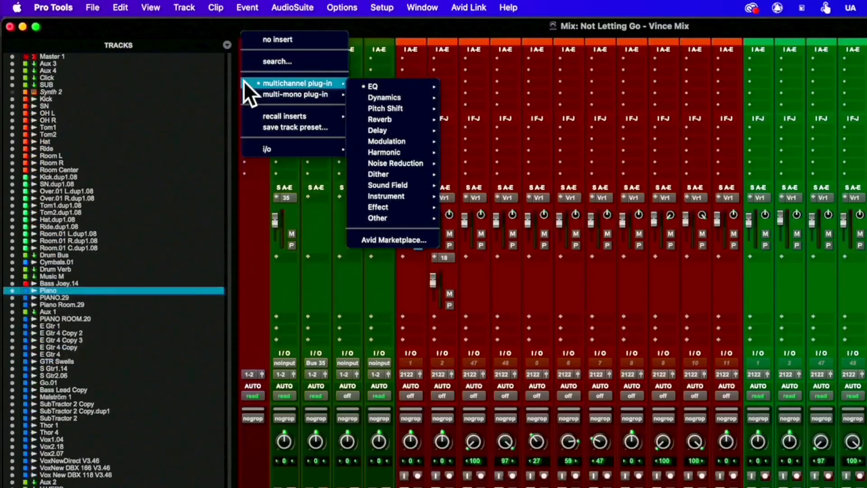
left_click(269, 40)
left_click(244, 106)
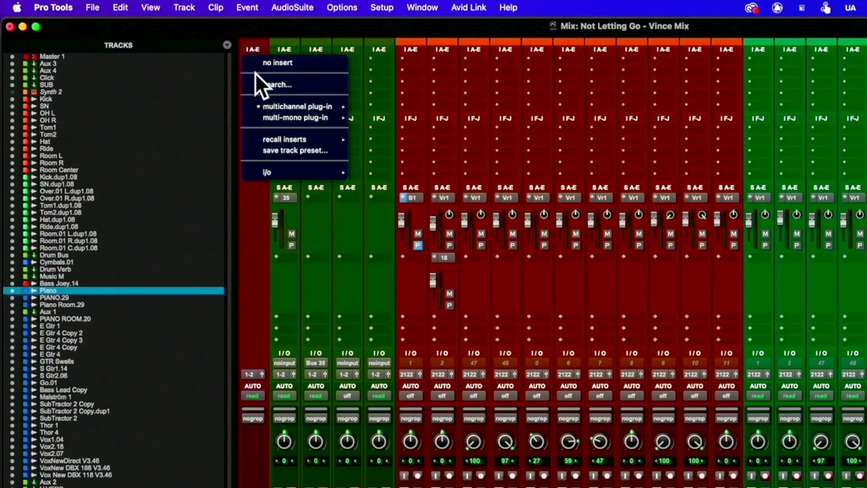
left_click(257, 60)
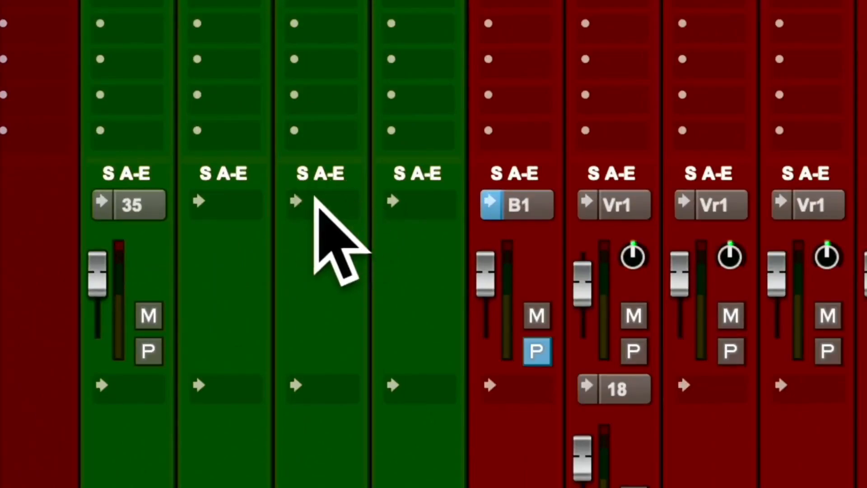
Set send slots A and B to no send on all tracks, agreeing to lose the send automation
left_click(314, 199, "alt")
left_click(364, 75, "alt")
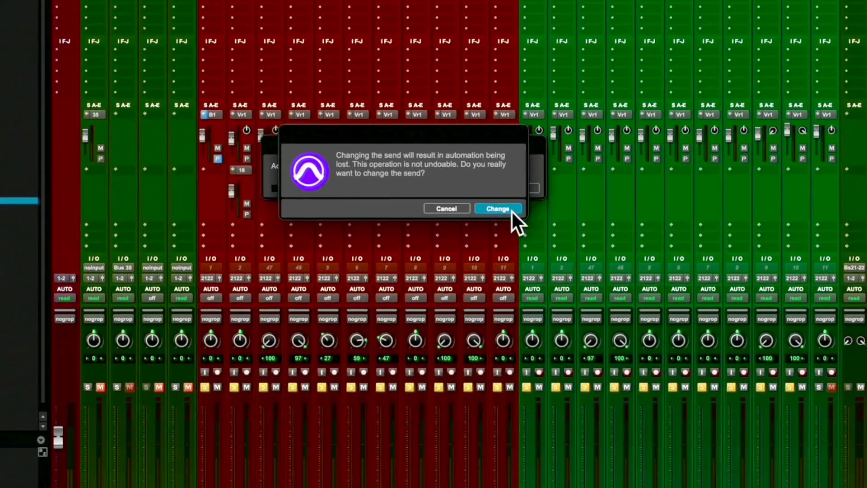
left_click(511, 210)
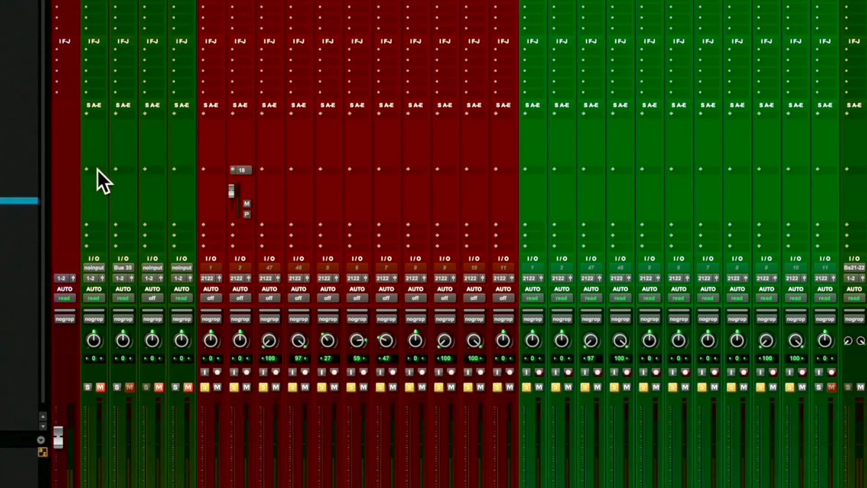
scroll(96, 168, "down", 2)
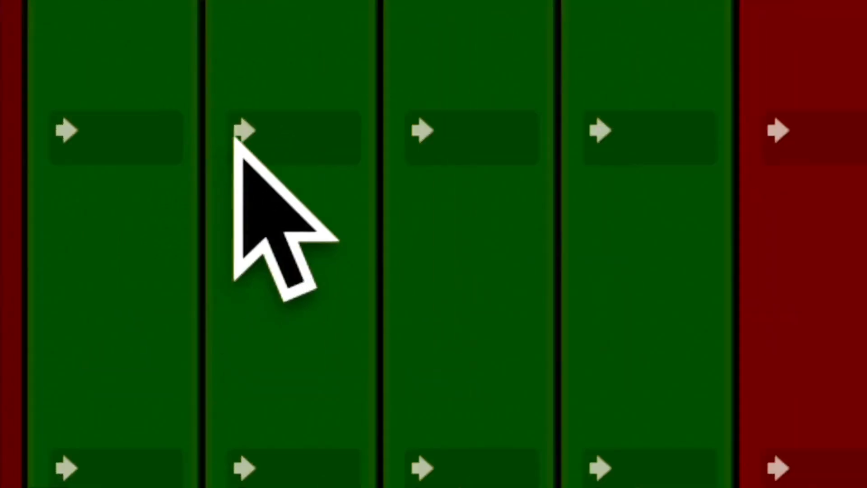
left_click(214, 165)
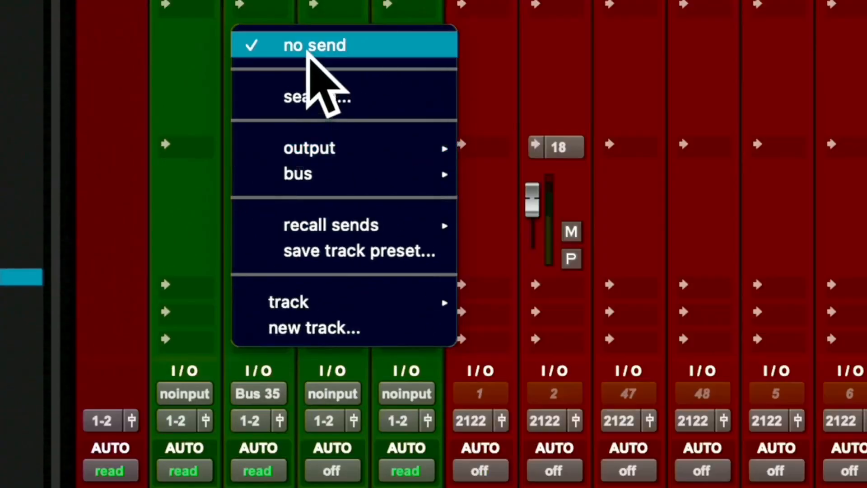
left_click(309, 54)
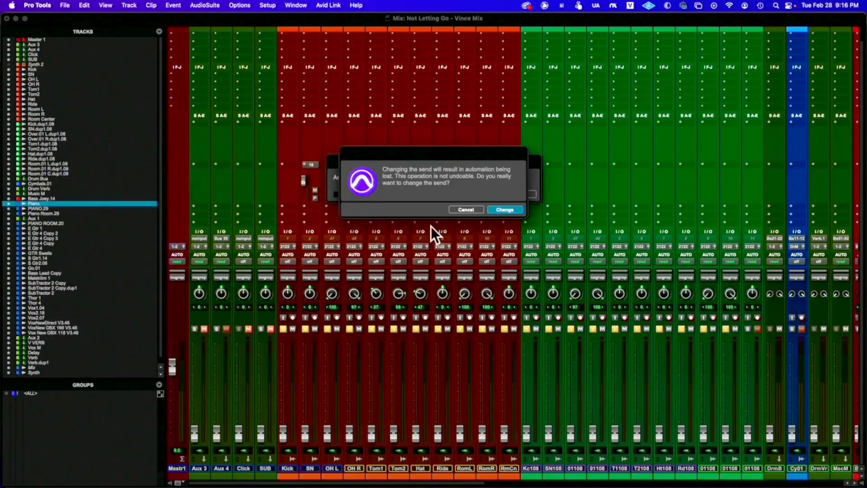
left_click(504, 209)
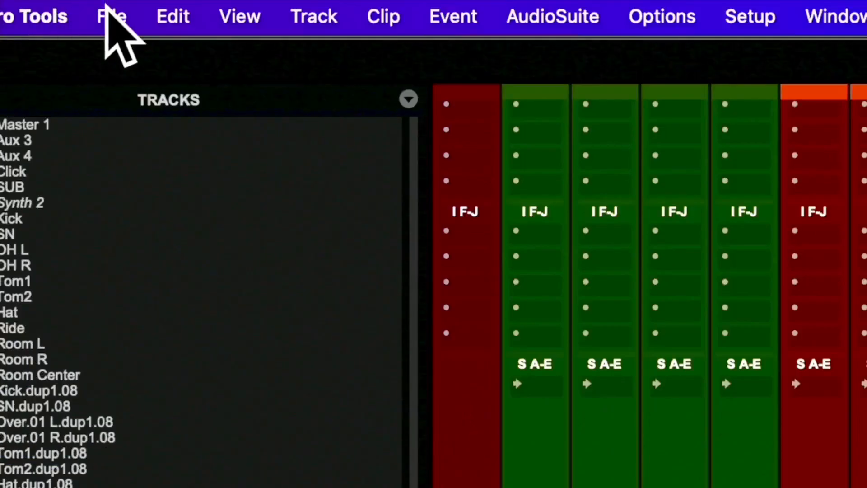
left_click(63, 4)
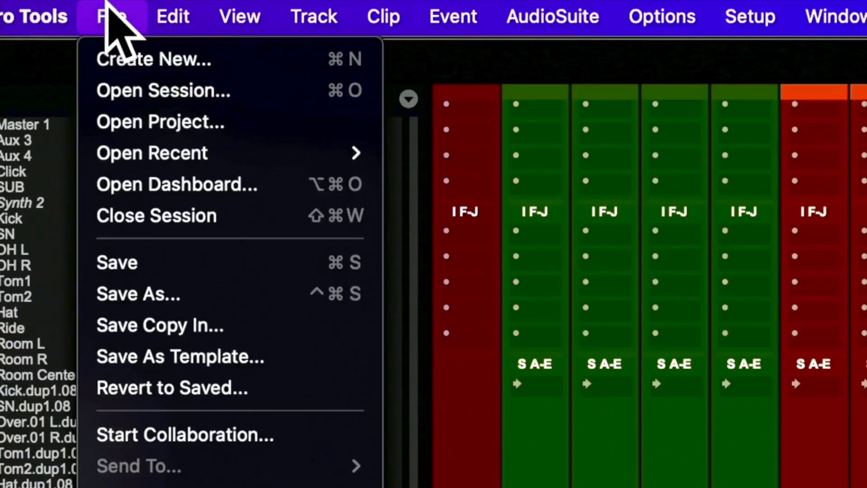
left_click(421, 245)
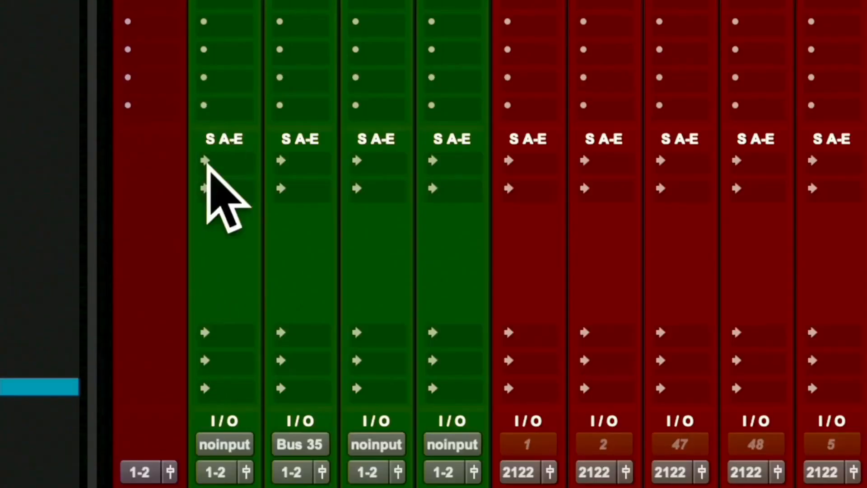
Switch the sends back to the compact assignments view and remove the leftover send on the Vox1.04 track, accepting the automation loss
left_click(202, 188, "super")
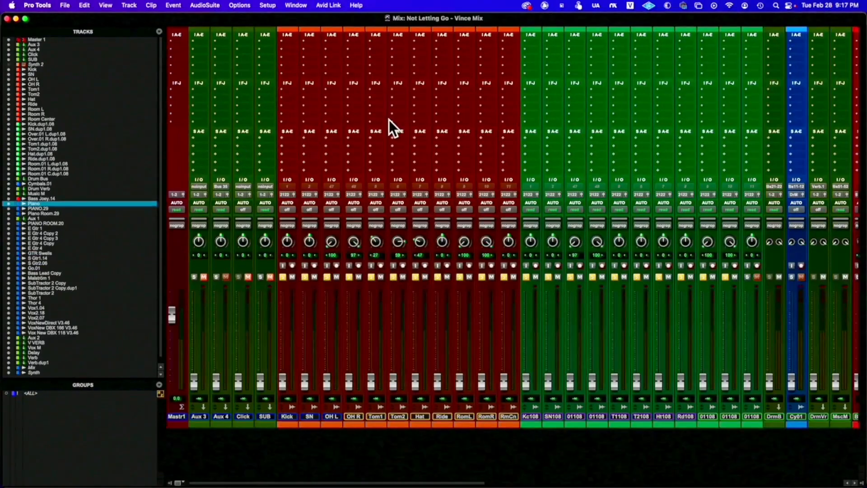
scroll(388, 121, "right", 15)
scroll(390, 123, "right", 4)
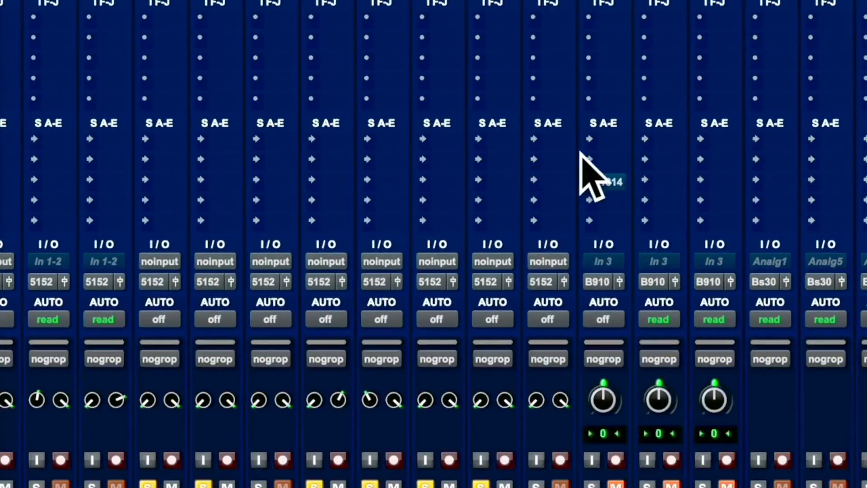
left_click(507, 154)
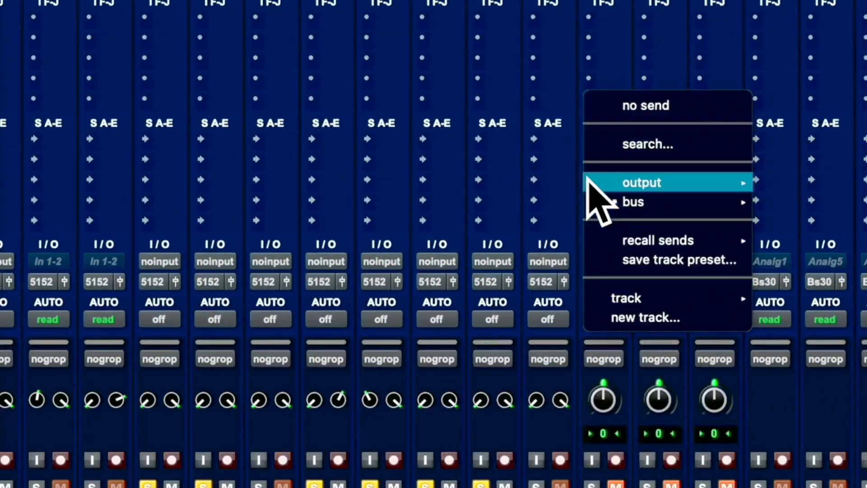
left_click(623, 110)
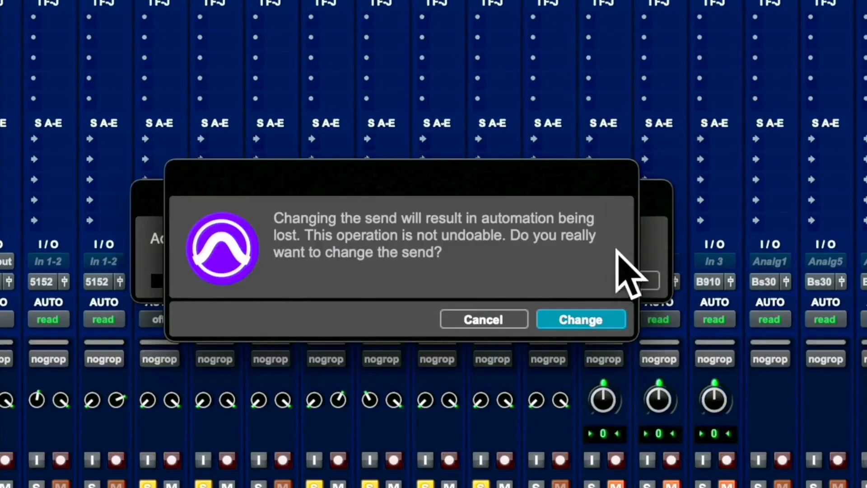
left_click(597, 317)
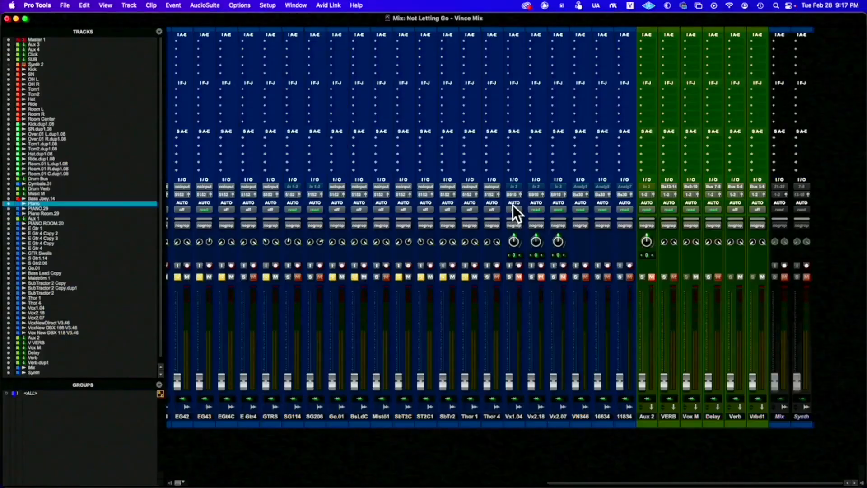
Show the Sends F-J section in the Mix window and check it across all the channels for leftover sends
scroll(423, 172, "left", 15)
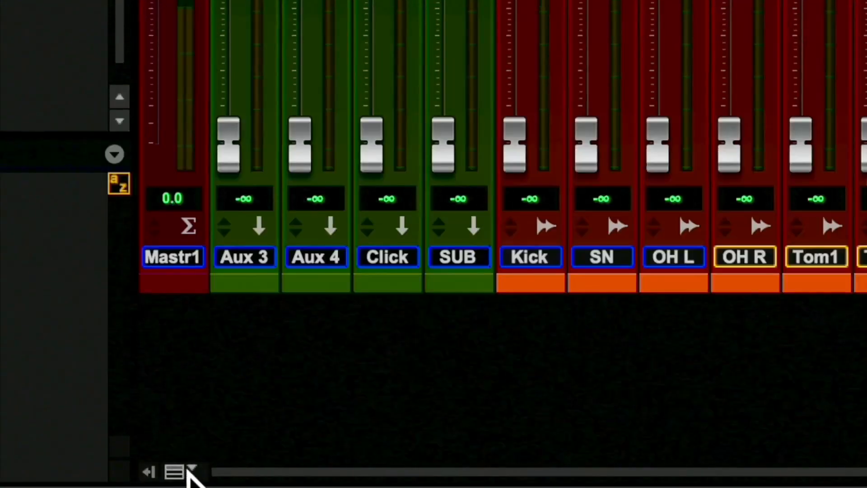
left_click(190, 471)
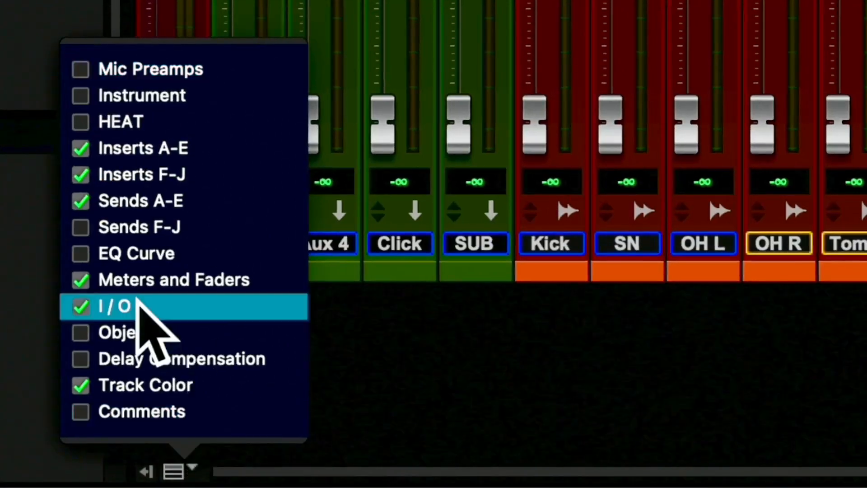
left_click(88, 227)
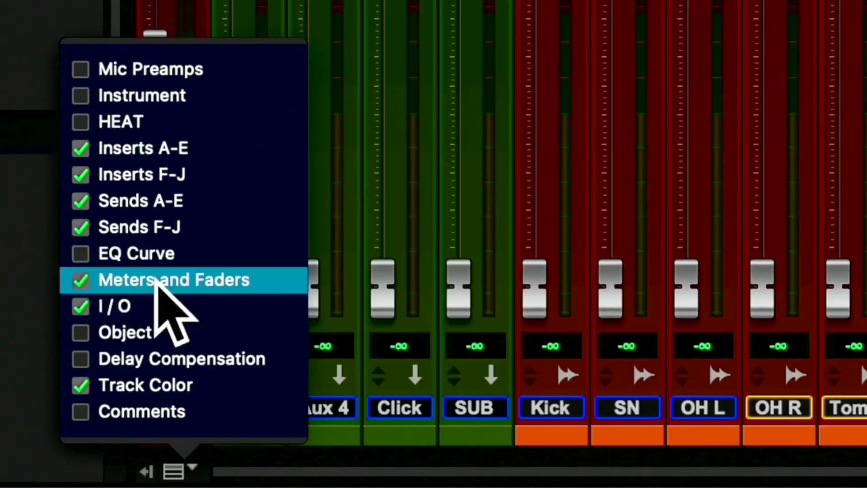
left_click(367, 345)
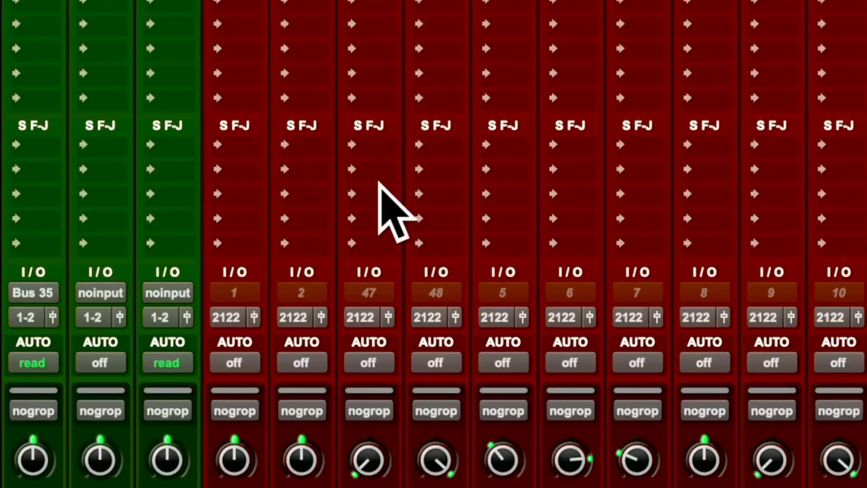
scroll(533, 216, "right", 15)
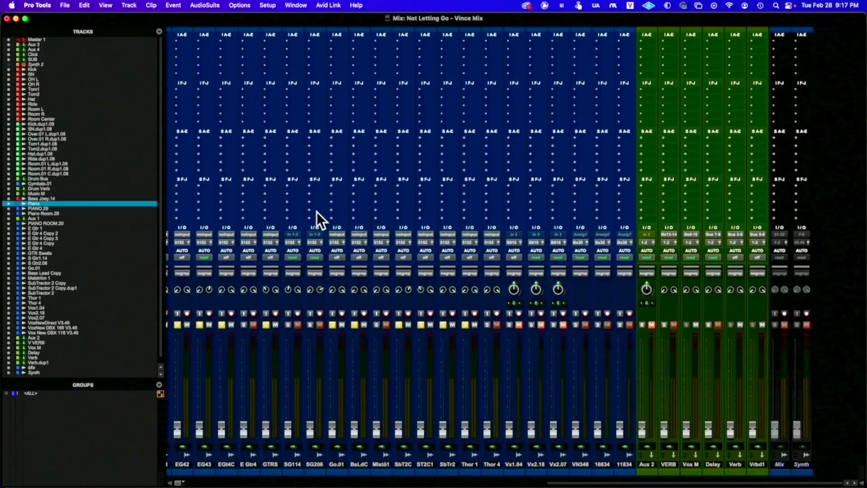
scroll(316, 212, "left", 20)
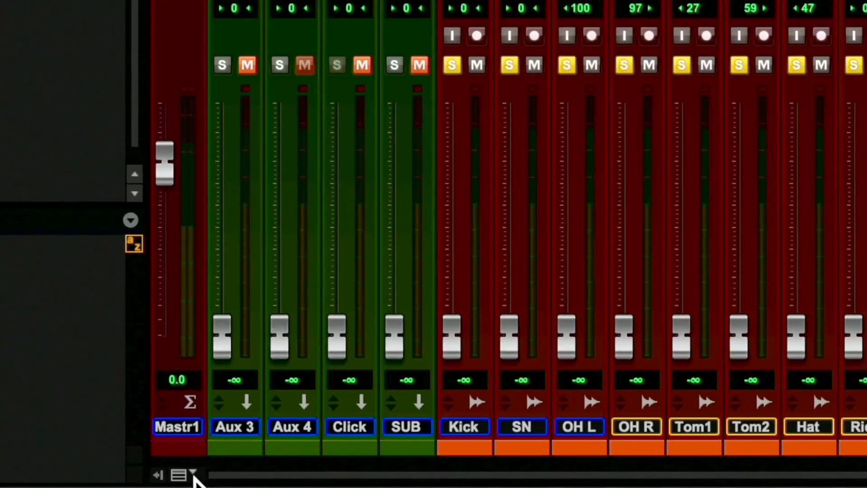
left_click(192, 464)
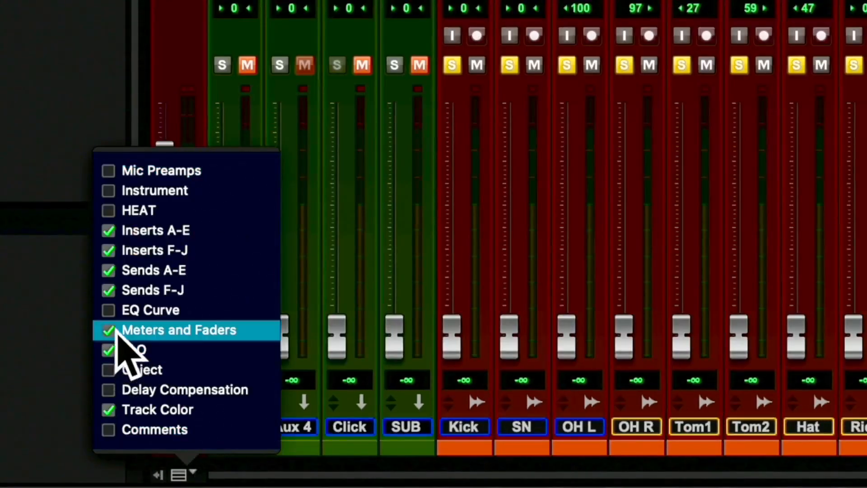
left_click(74, 297)
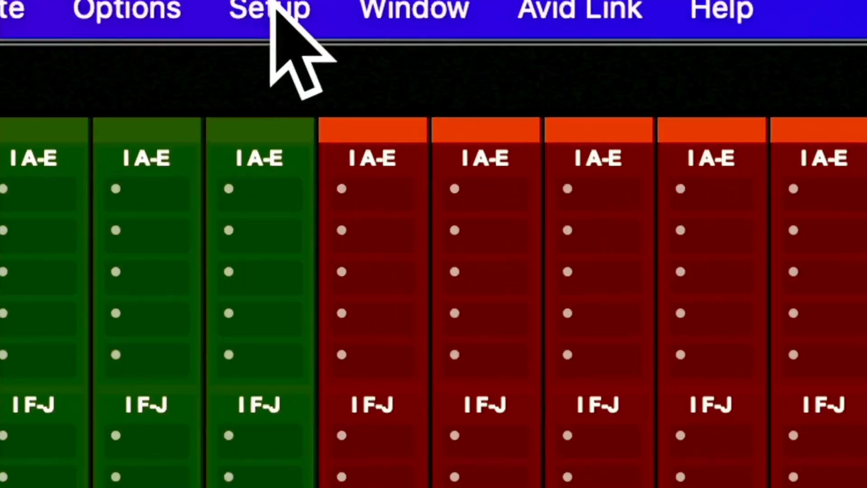
Review the output paths and the bus-to-output mapping in I/O Setup
left_click(270, 5)
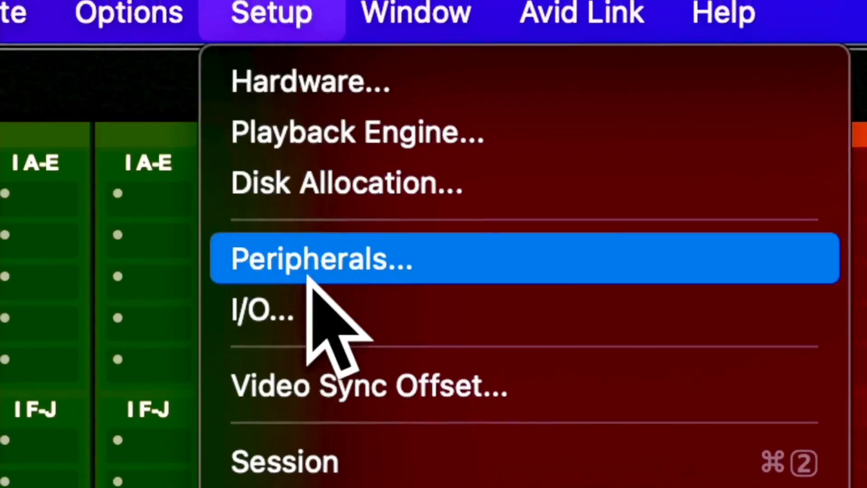
left_click(310, 296)
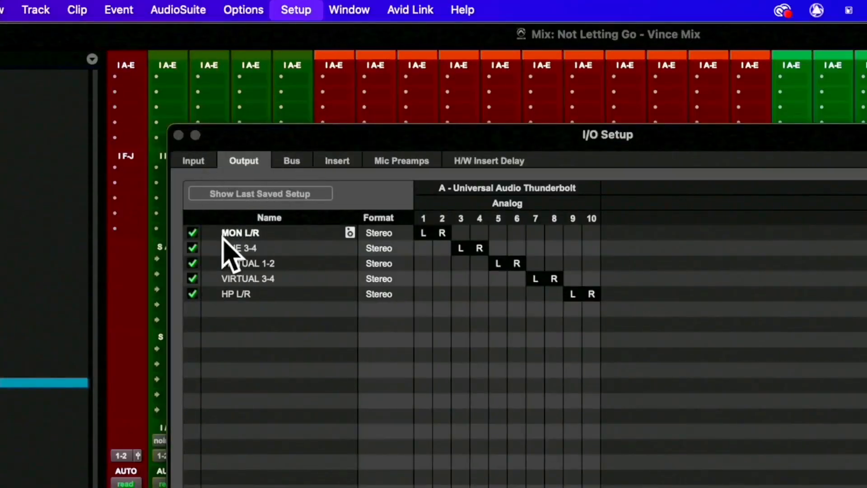
left_click(292, 161)
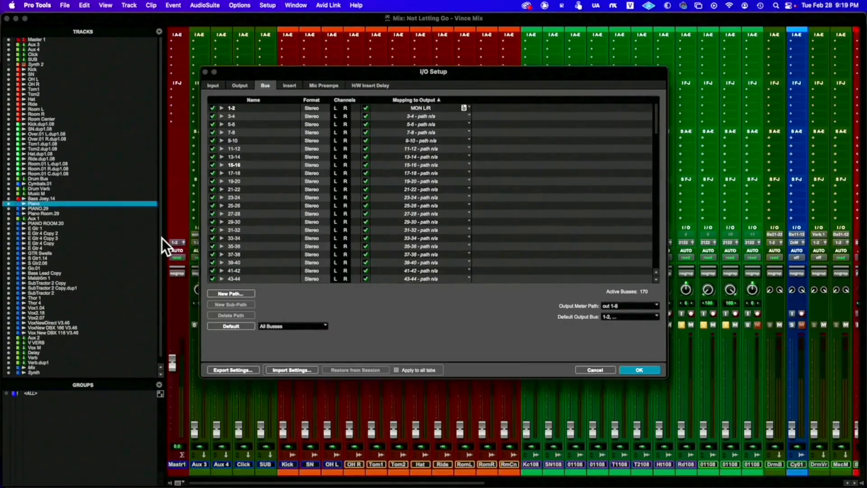
key("Return")
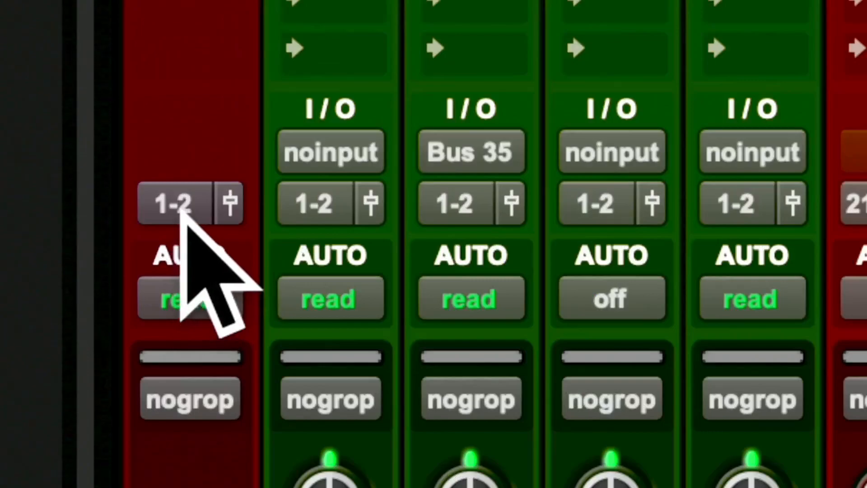
Check the Master 1 track's output assignment and route the outputs of all tracks to 1-2 (Stereo) -> MON L/R
left_click(177, 243)
mouse_move(189, 217)
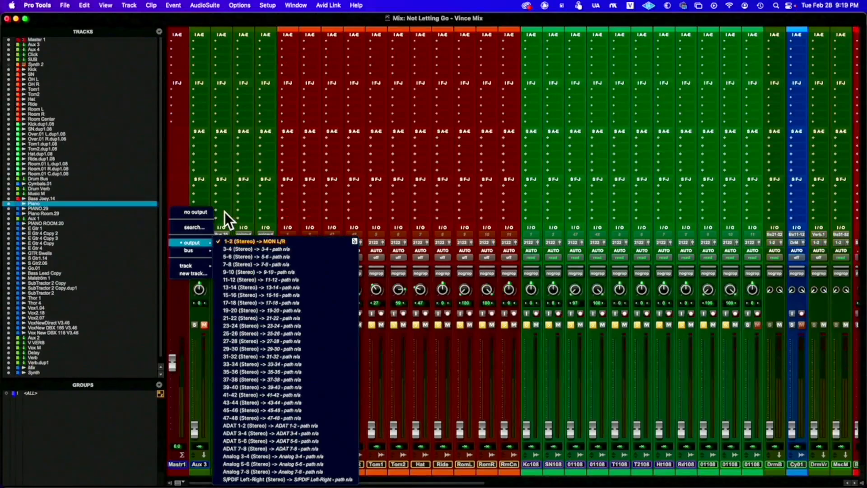
left_click(270, 124)
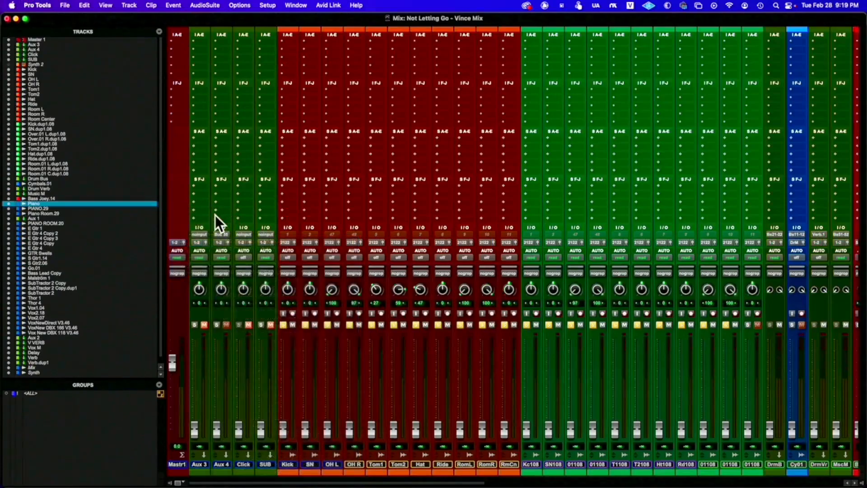
left_click(196, 242)
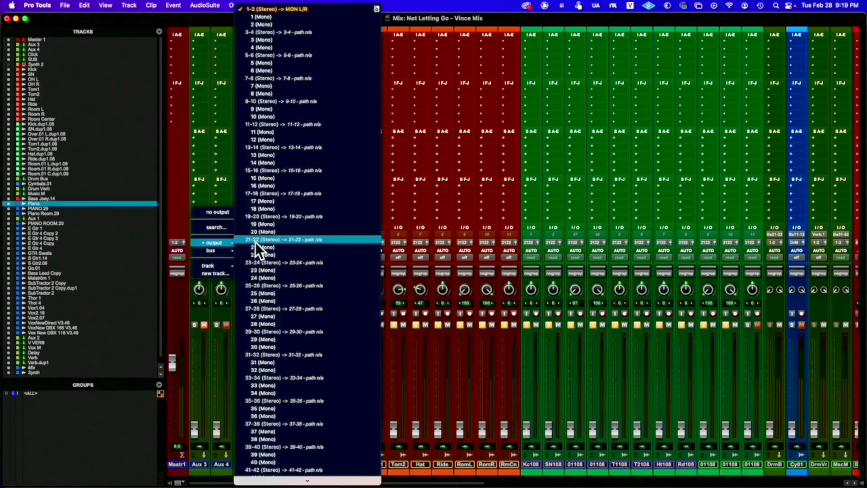
left_click(258, 9)
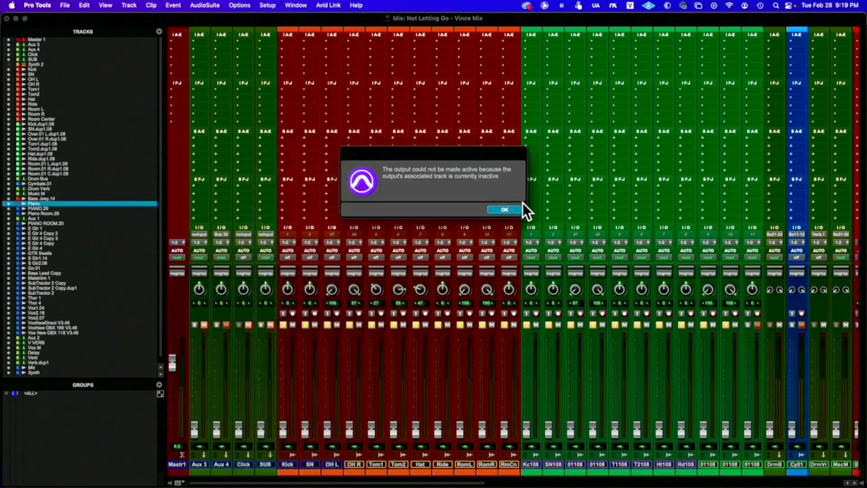
left_click(505, 210)
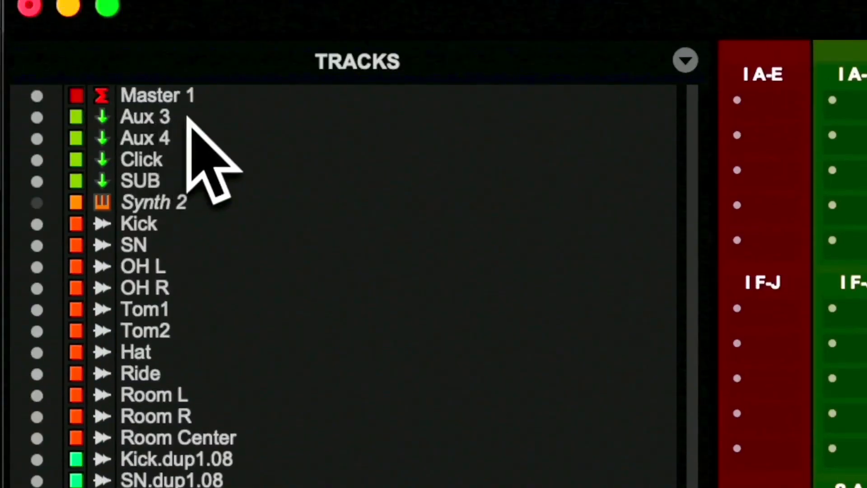
Delete the four auxiliary tracks Aux 3, Aux 4, Click and SUB from the session
left_click(185, 118)
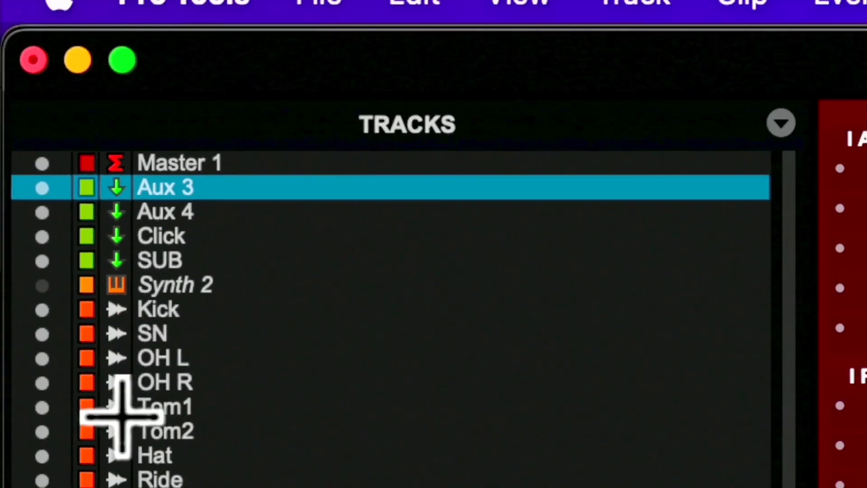
scroll(135, 412, "down", 1)
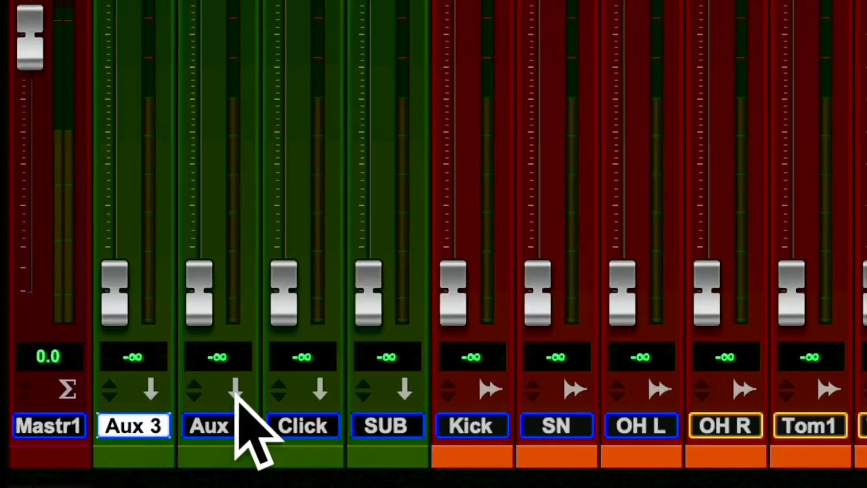
left_click(383, 422, "shift")
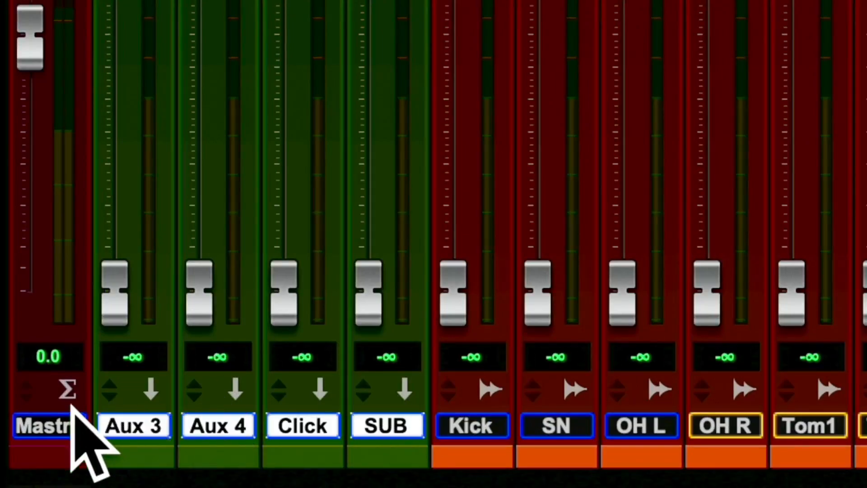
left_click(83, 424)
left_click(125, 425)
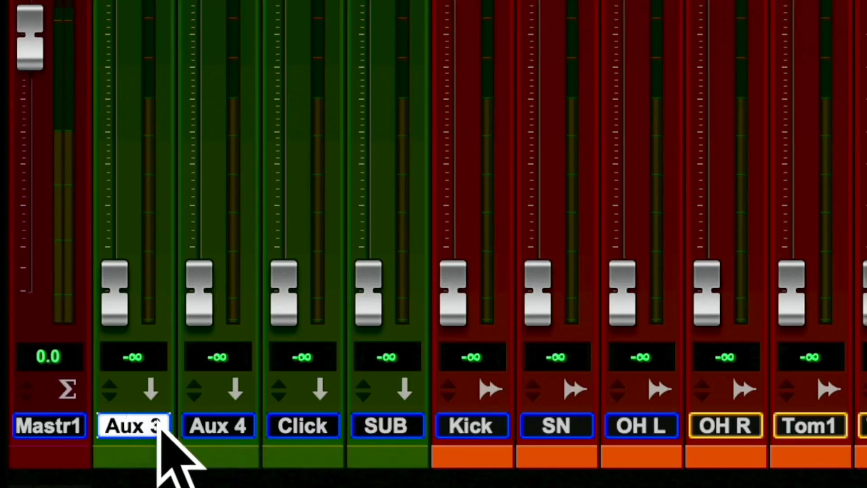
left_click(384, 426, "shift")
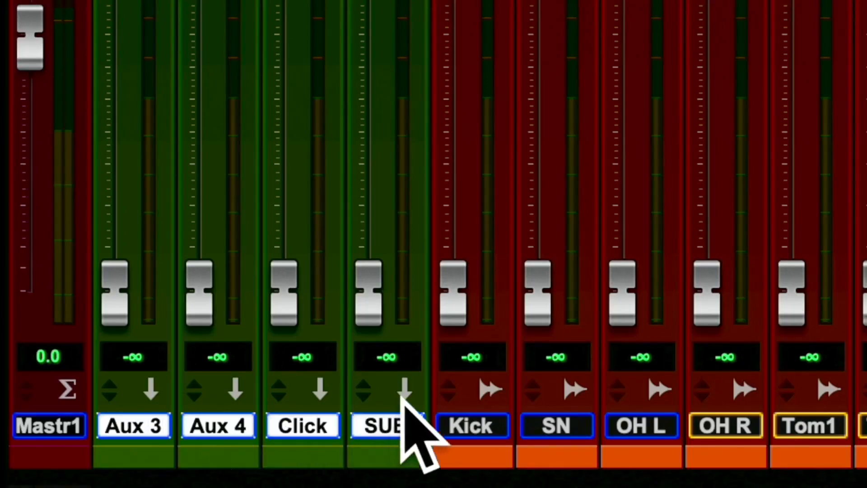
right_click(400, 425)
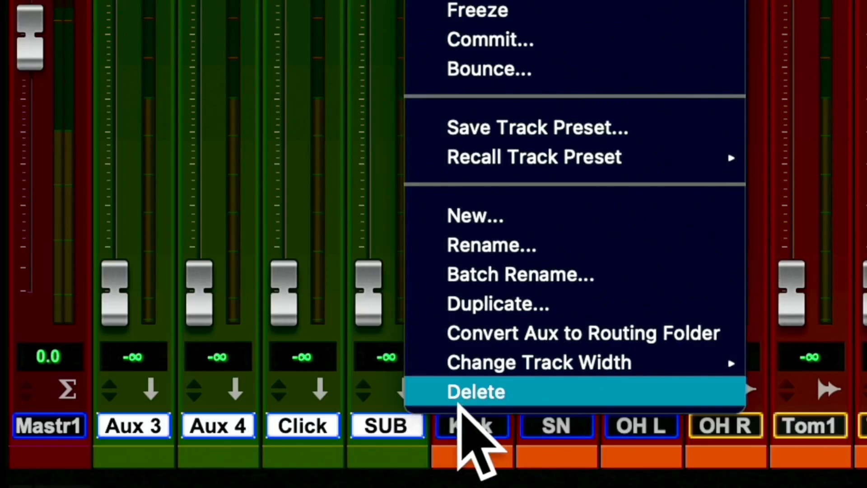
left_click(474, 396)
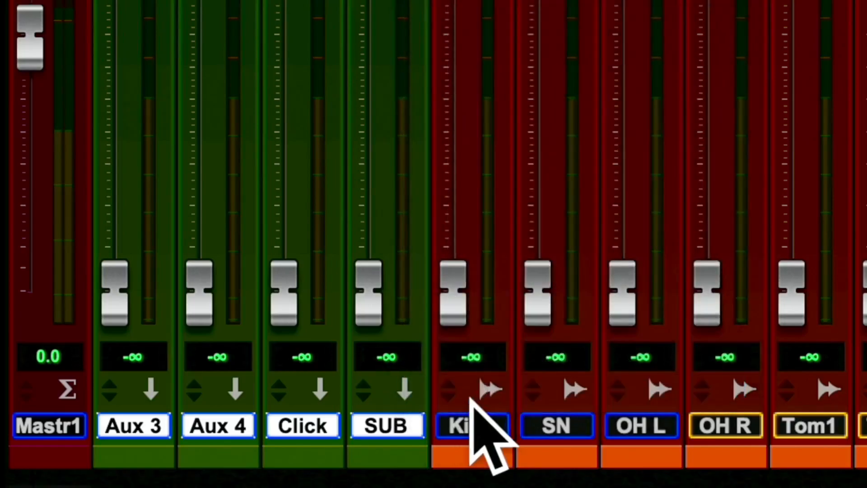
Delete the Aux 1 track next to the piano tracks and check the guitar channels for further aux tracks
scroll(474, 434, "right", 10)
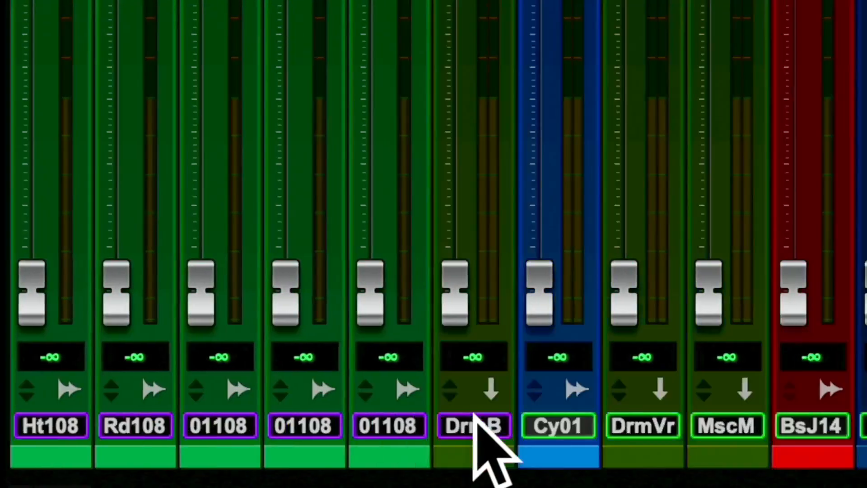
scroll(475, 420, "right", 5)
left_click(412, 422)
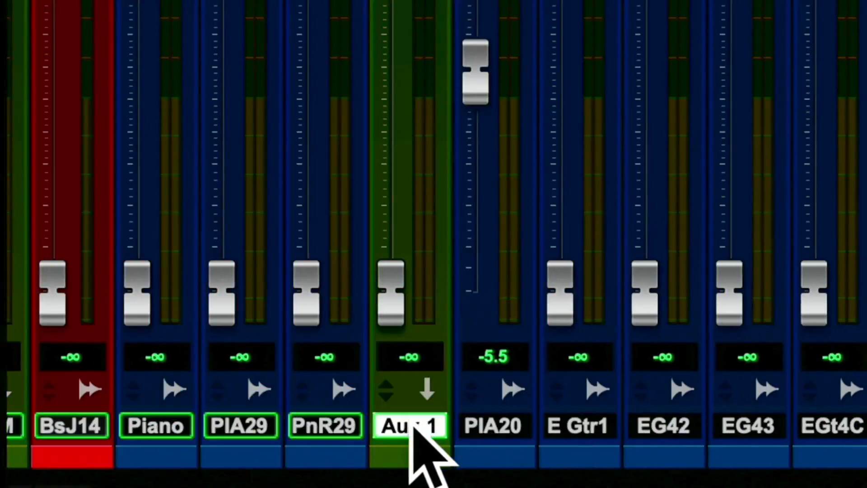
right_click(412, 423)
left_click(465, 397)
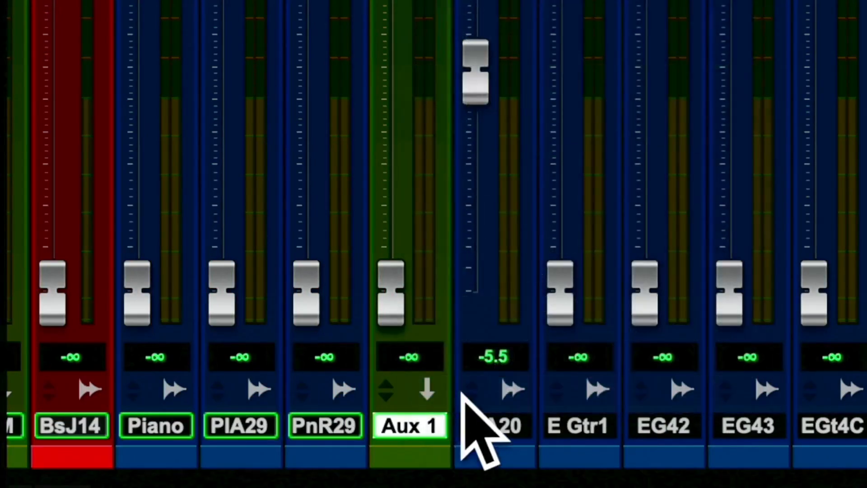
scroll(444, 440, "right", 3)
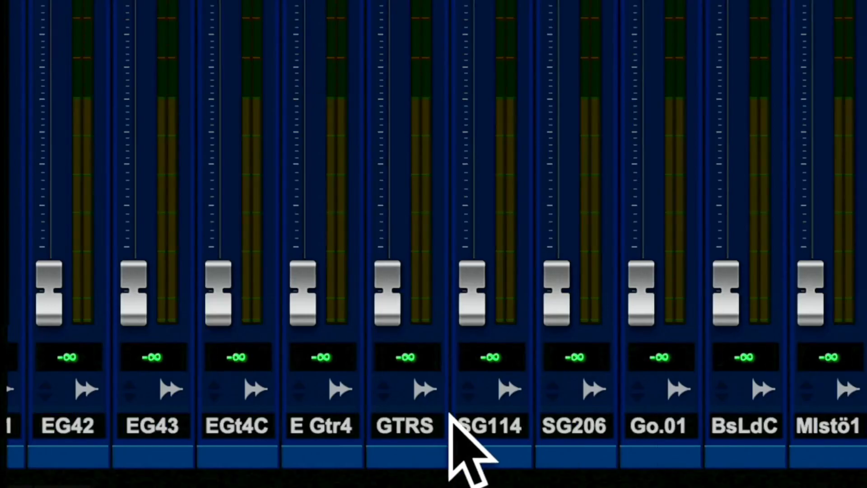
Delete the Drum Bus aux track
scroll(449, 412, "left", 10)
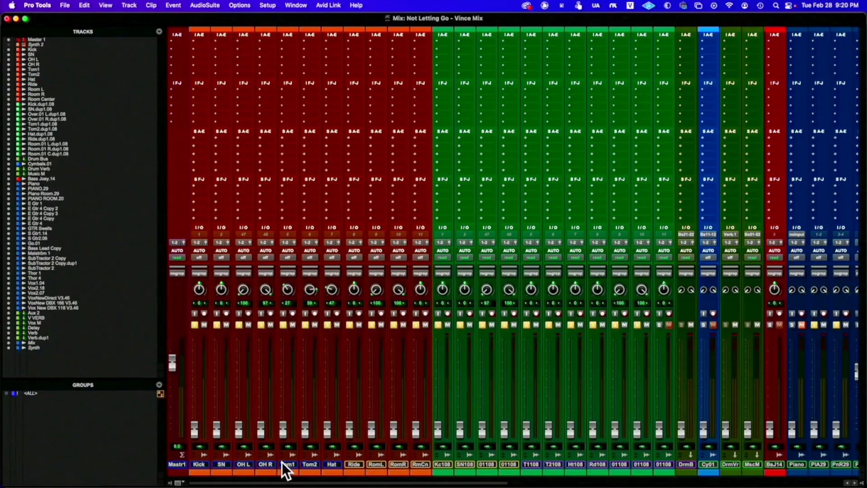
scroll(707, 459, "right", 5)
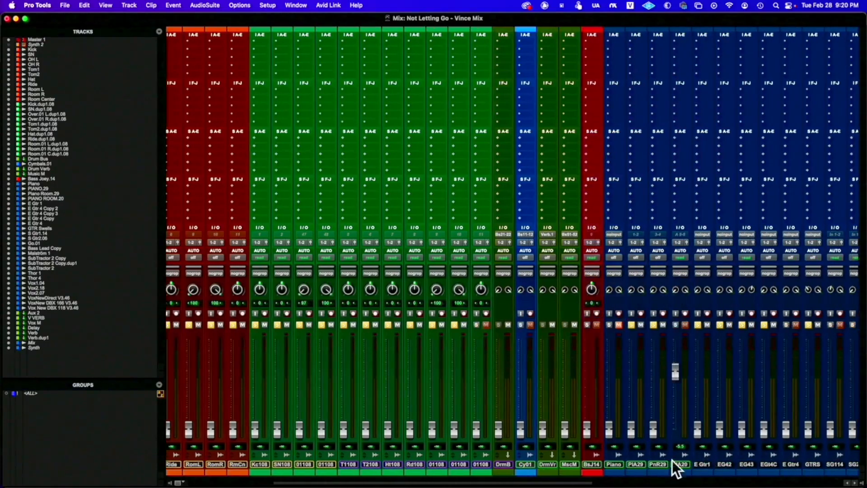
left_click(505, 463)
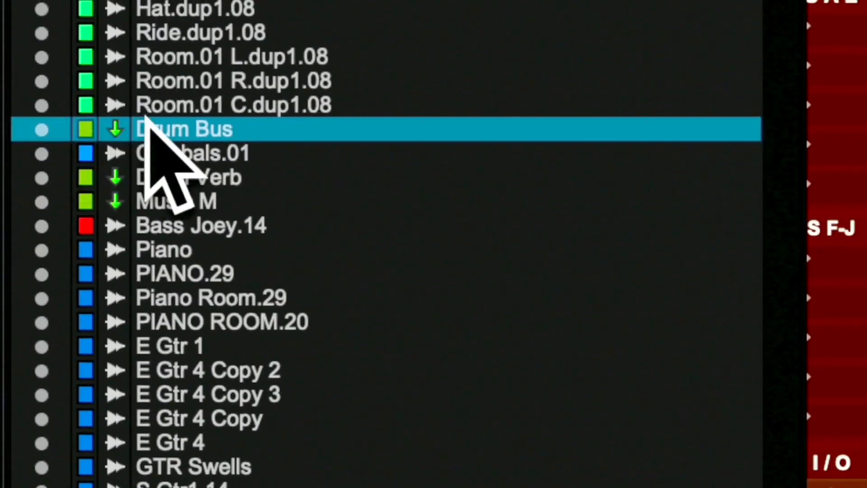
right_click(146, 126)
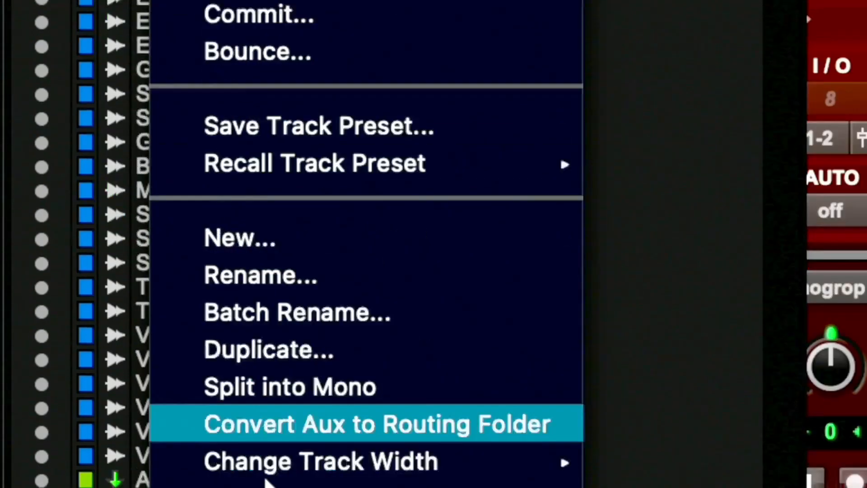
left_click(266, 381)
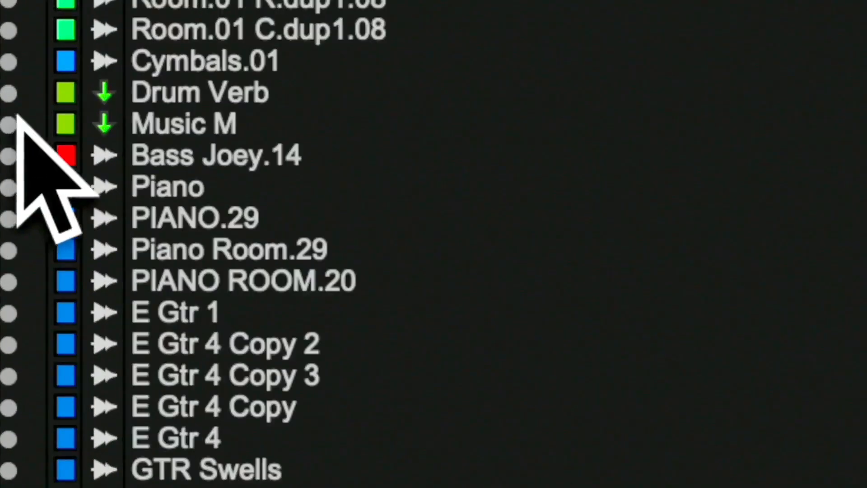
Delete the Drum Verb and Music M aux tracks together
left_click(153, 93)
left_click(159, 124, "shift")
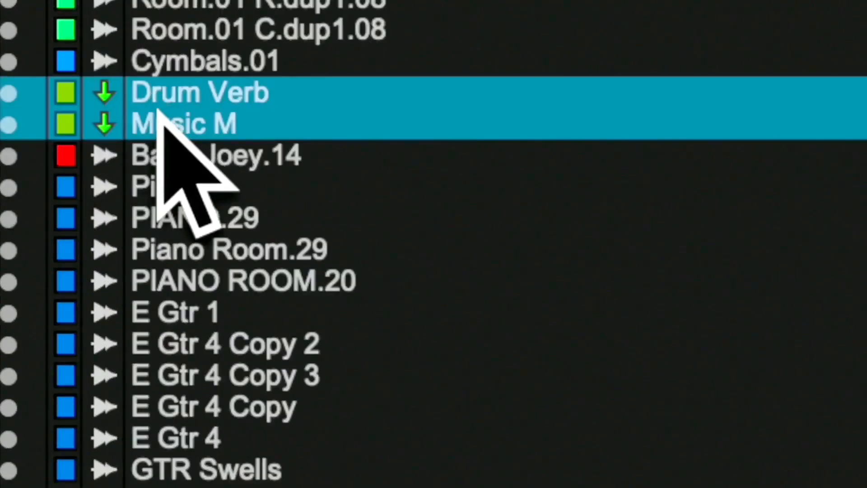
right_click(159, 113)
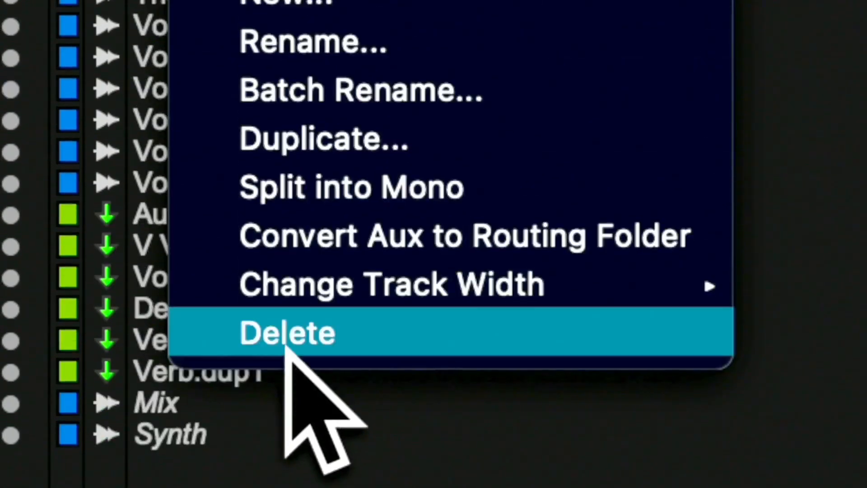
left_click(289, 344)
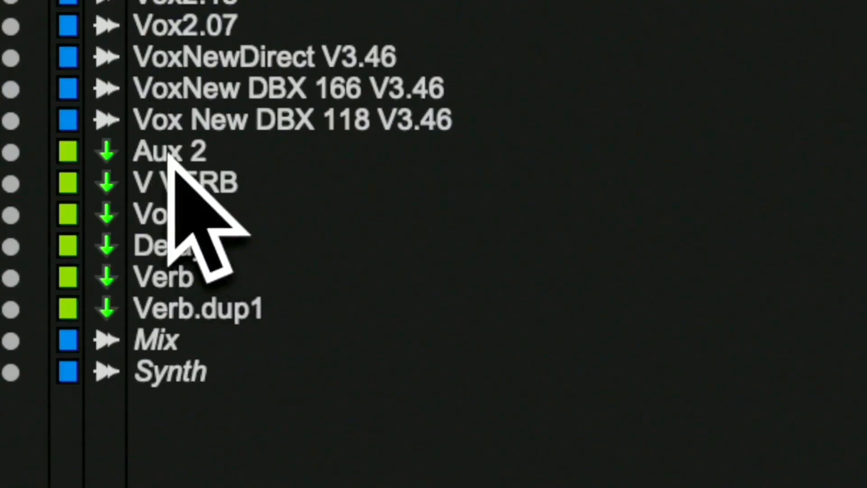
Delete the consecutive aux tracks from Aux 2 through Verb.dup1 in the track list
left_click(169, 153)
left_click(193, 307, "shift")
right_click(193, 307)
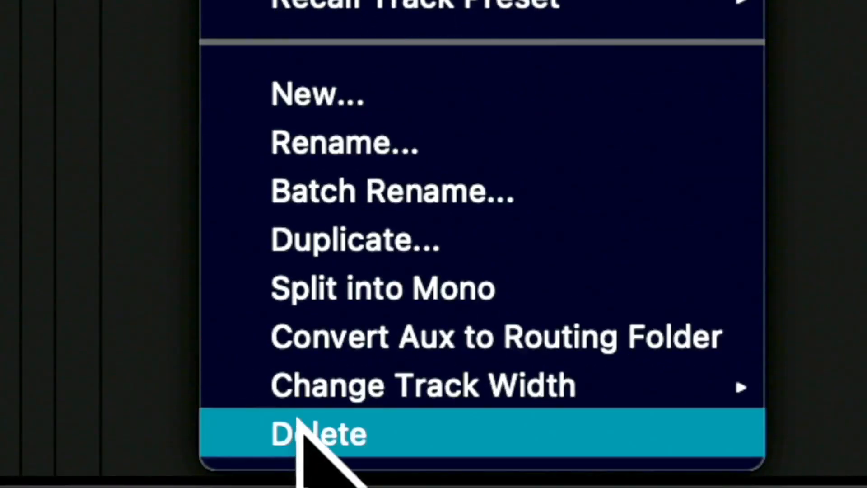
left_click(299, 423)
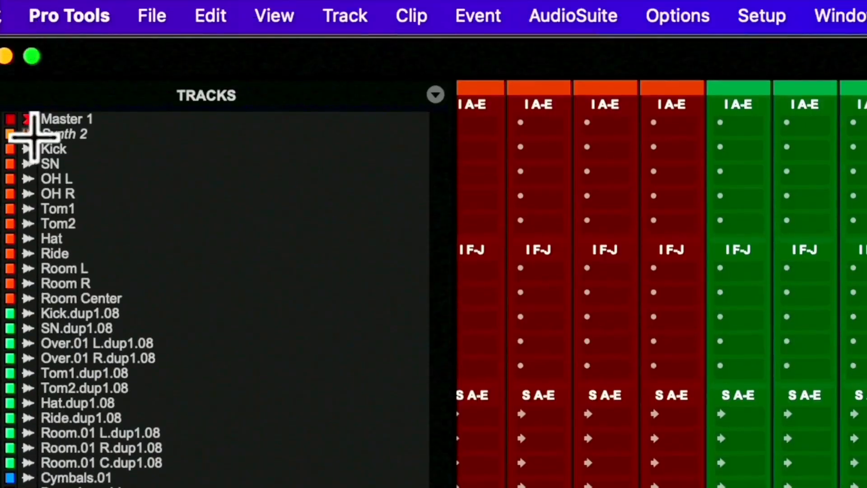
Show the hidden Synth 2 track in the mixer
left_click(57, 135)
left_click(65, 120)
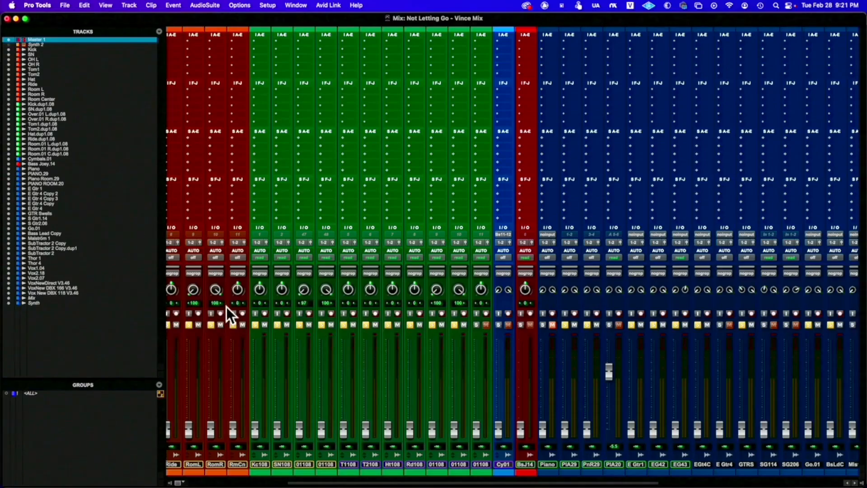
scroll(262, 387, "left", 10)
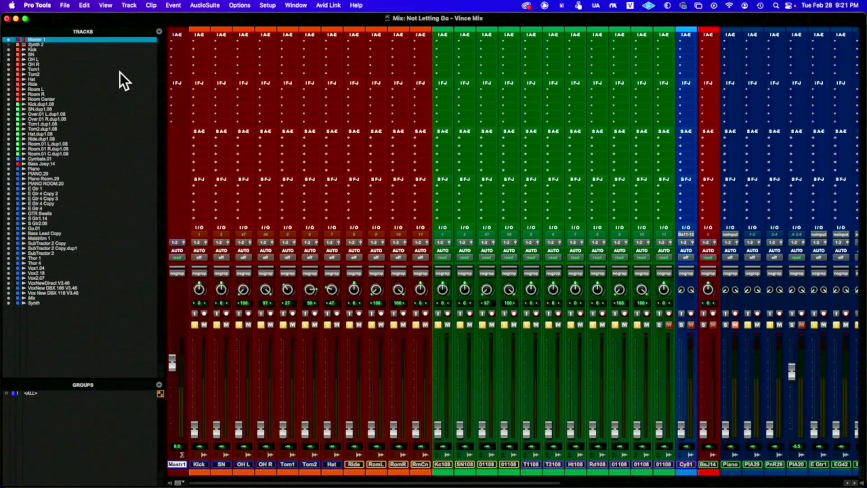
left_click(9, 45)
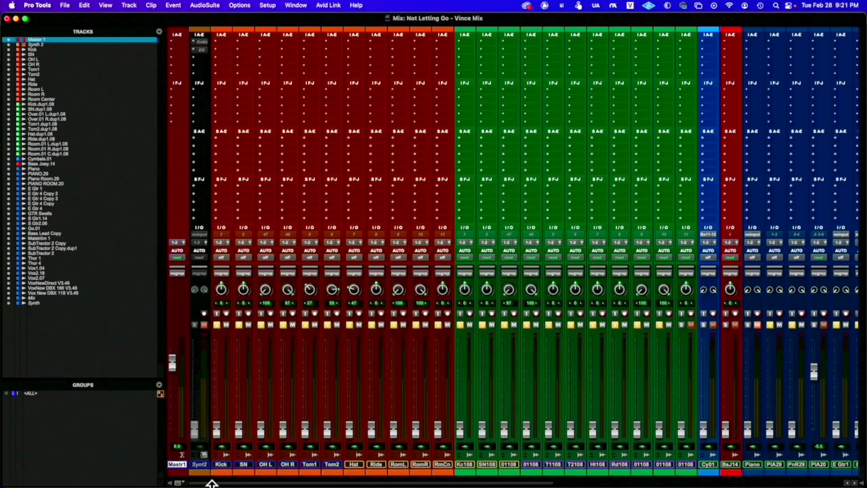
Delete the Synth 2 instrument track together with its active clips
left_click(201, 464)
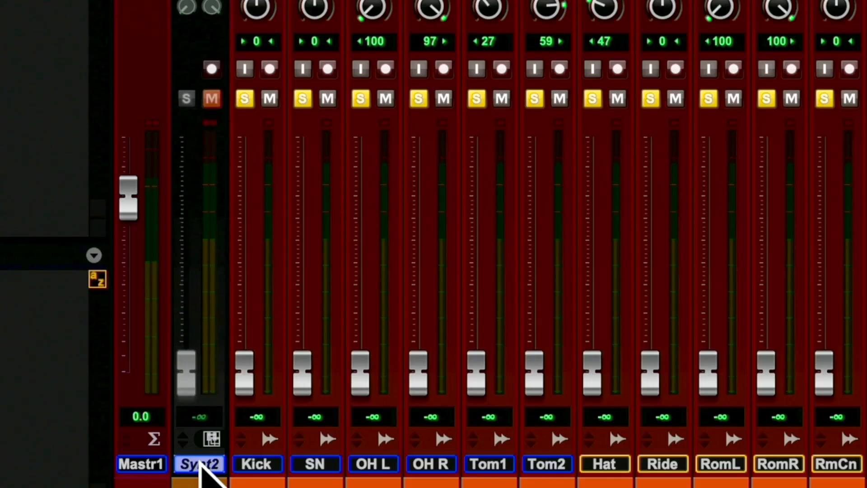
right_click(200, 464)
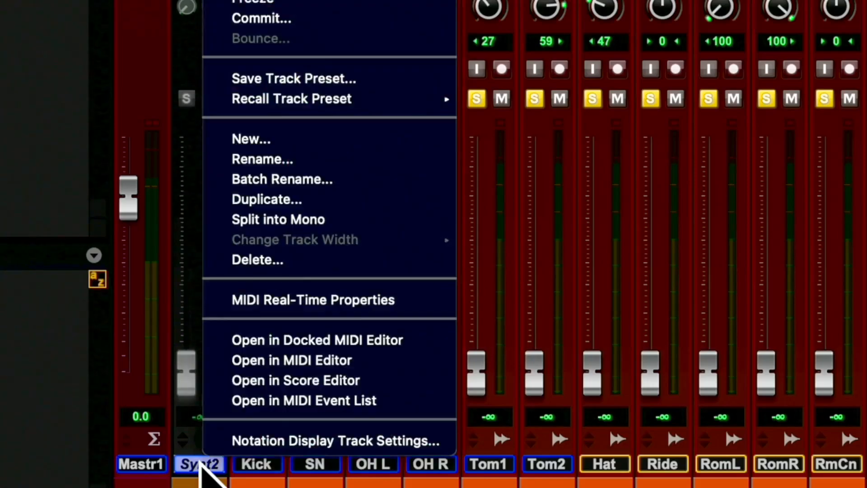
left_click(283, 262)
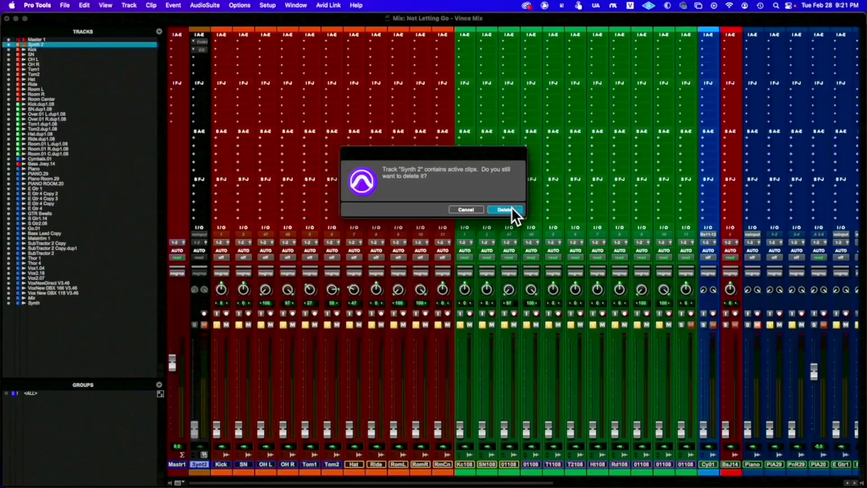
left_click(511, 210)
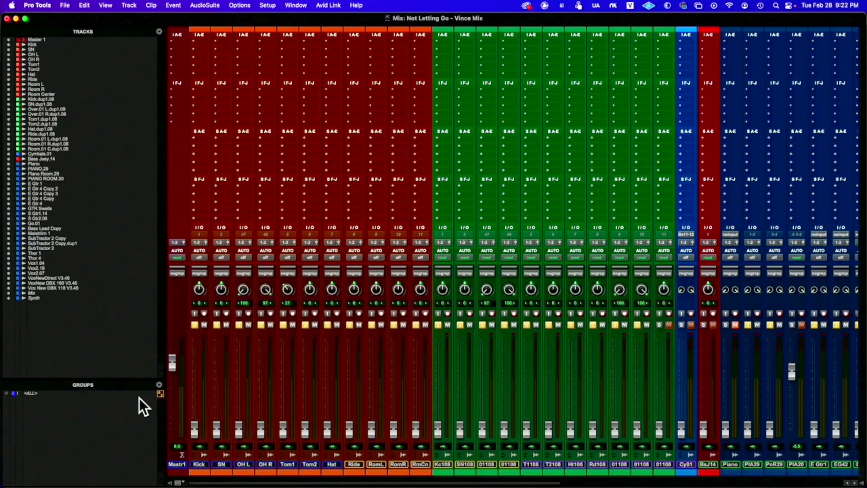
Select all tracks and reset the pan of the mono tracks to center
left_click(203, 465)
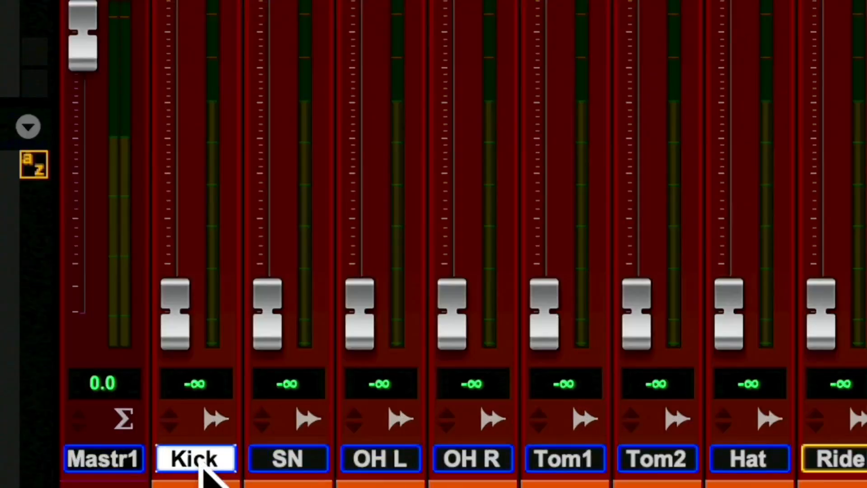
left_click(202, 466, "alt")
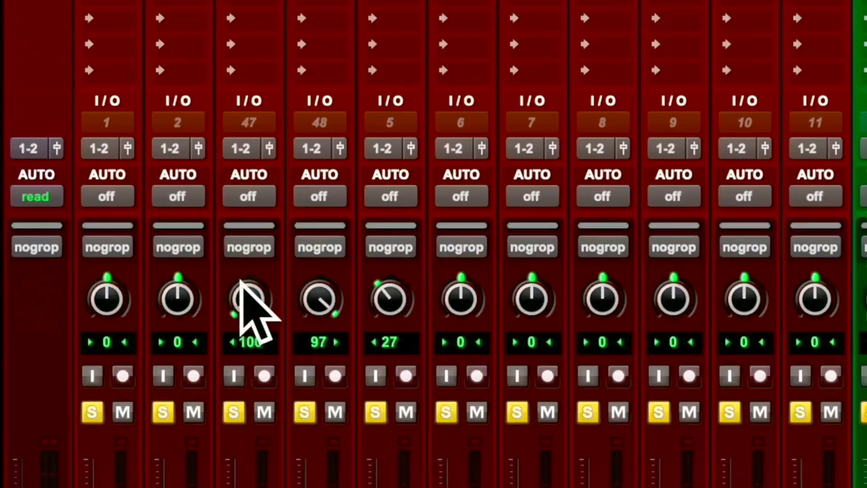
left_click(249, 295, "alt+shift")
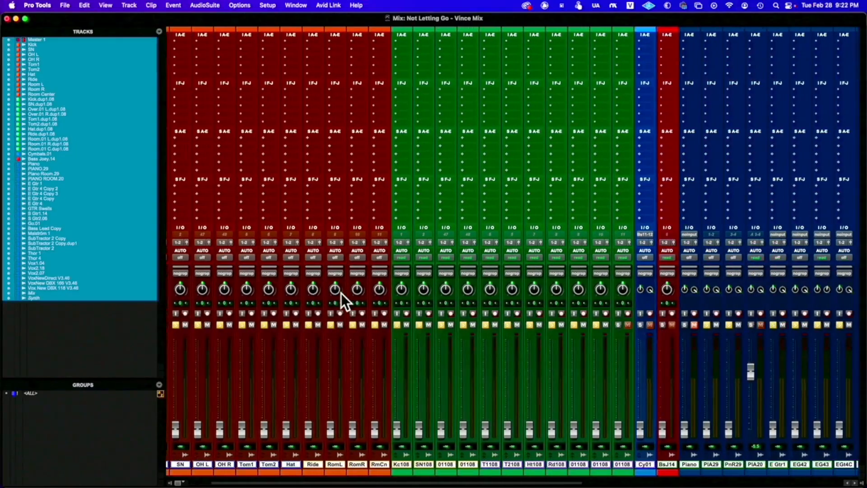
Center the right pan knobs of all stereo tracks and check the panning through to the last channel
scroll(341, 292, "right", 10)
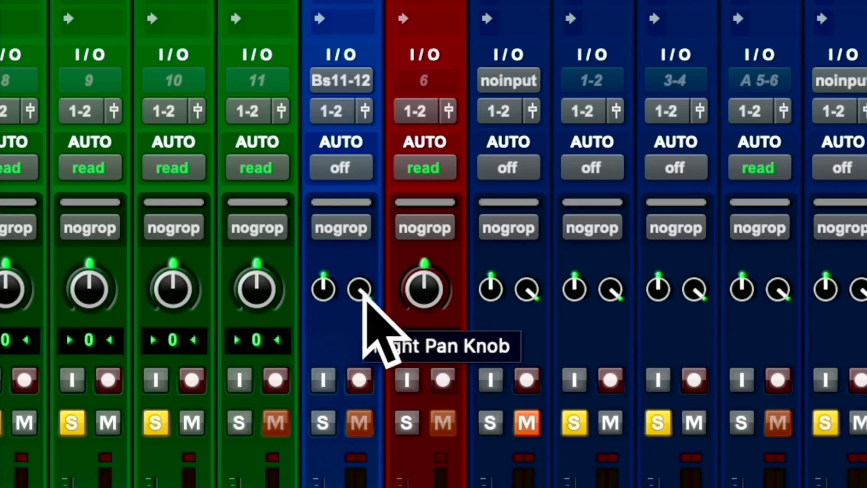
left_click(359, 292, "alt")
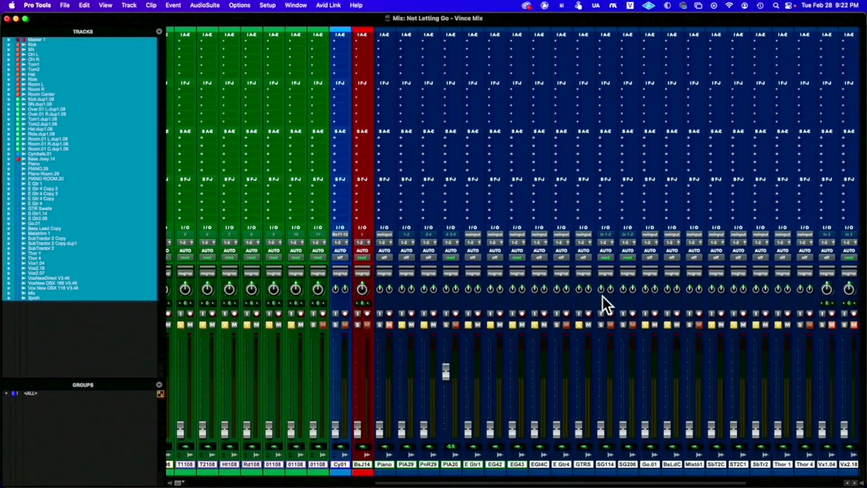
scroll(644, 294, "right", 5)
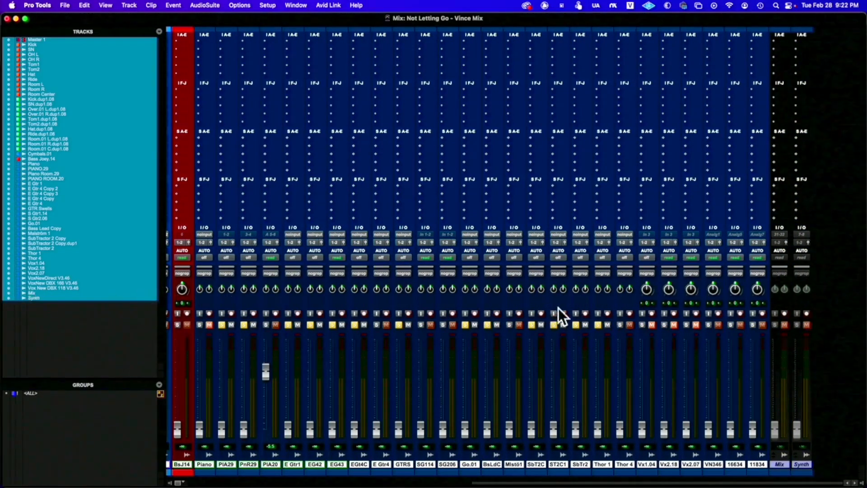
Delete the inactive Mix and Synth tracks at the end of the mixer together with their active clips
right_click(777, 465)
left_click(762, 464)
left_click(758, 464, "alt")
left_click(786, 465)
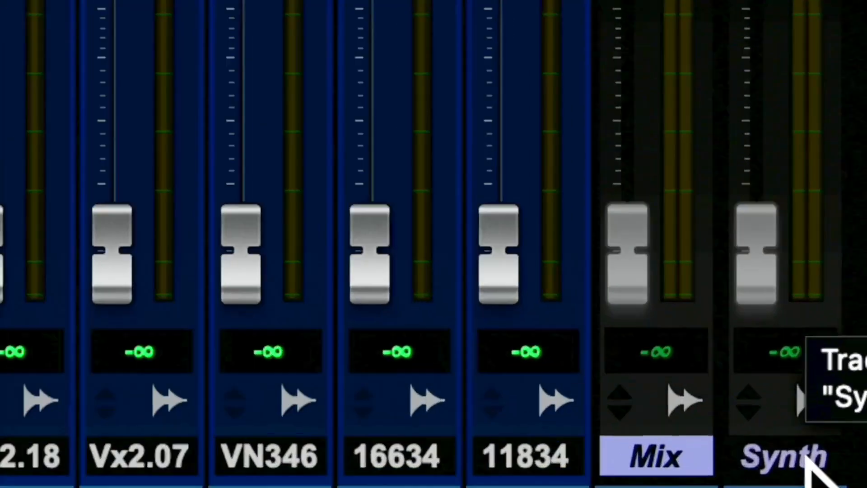
left_click(768, 463, "shift")
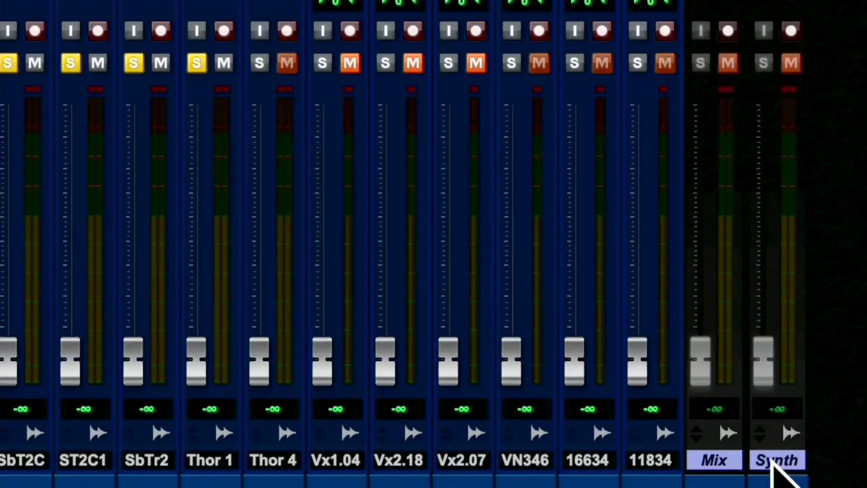
right_click(773, 465)
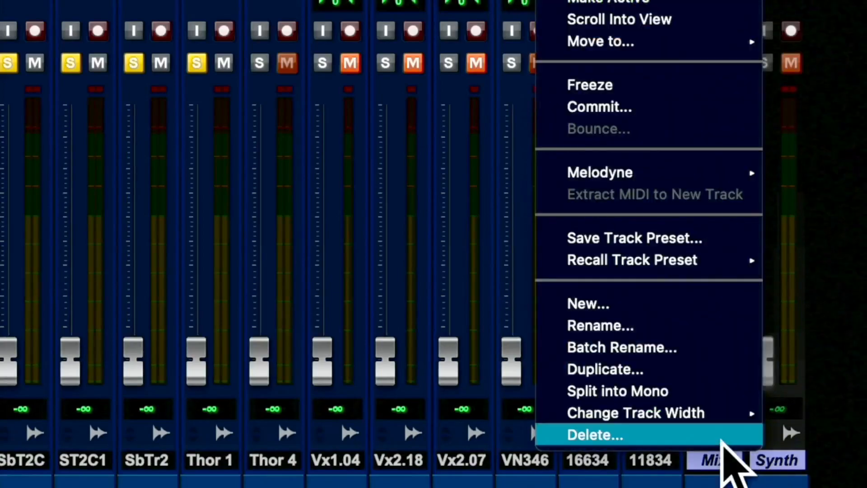
left_click(699, 435)
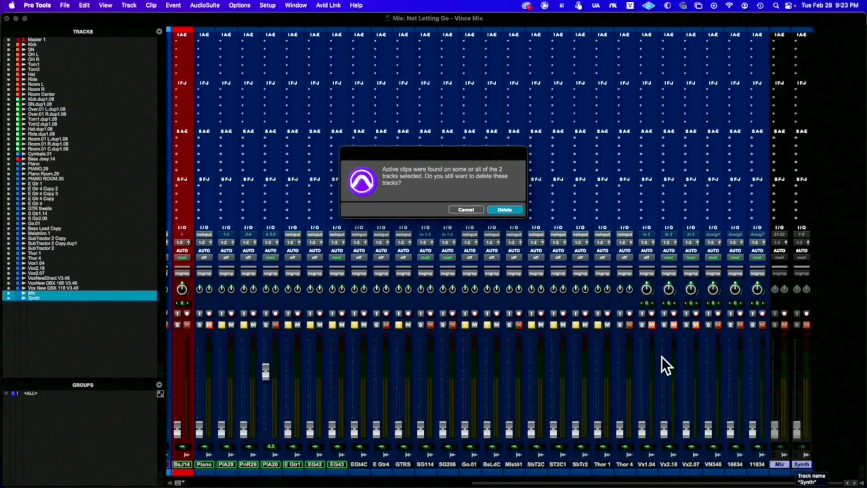
left_click(505, 210)
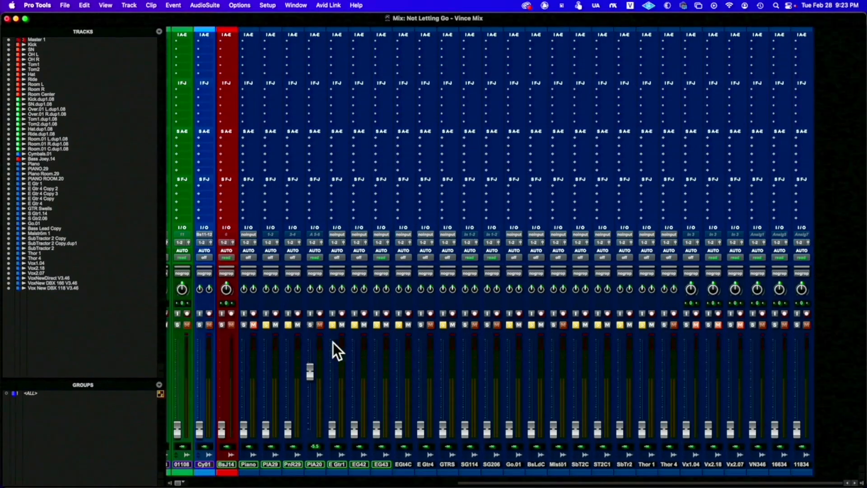
Clear the solos and mutes on all tracks, and enable the ALL group in the Edit window
left_click(266, 324, "alt")
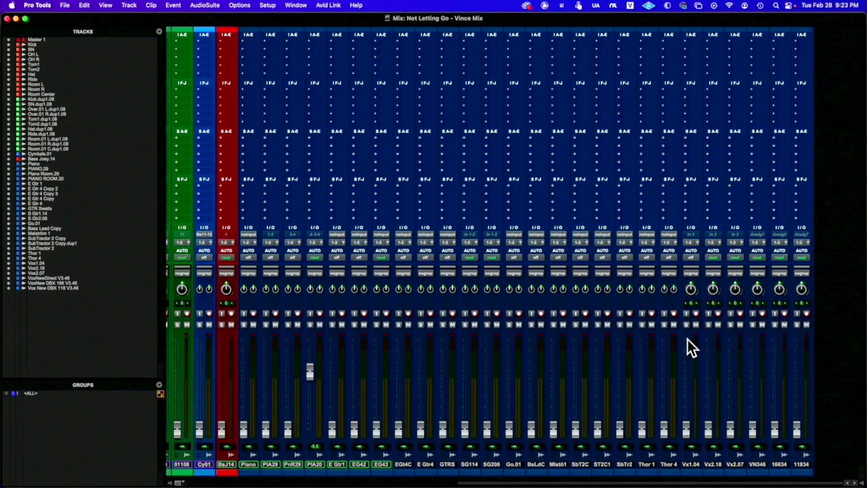
key("super+equal")
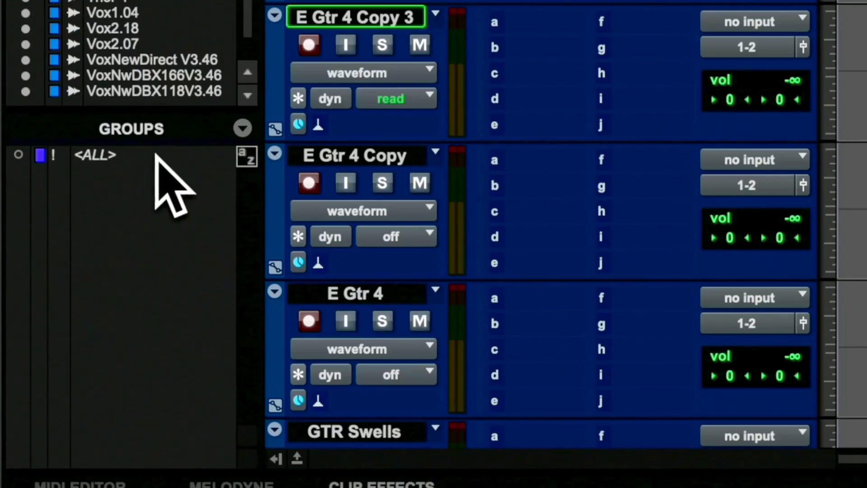
left_click(156, 154)
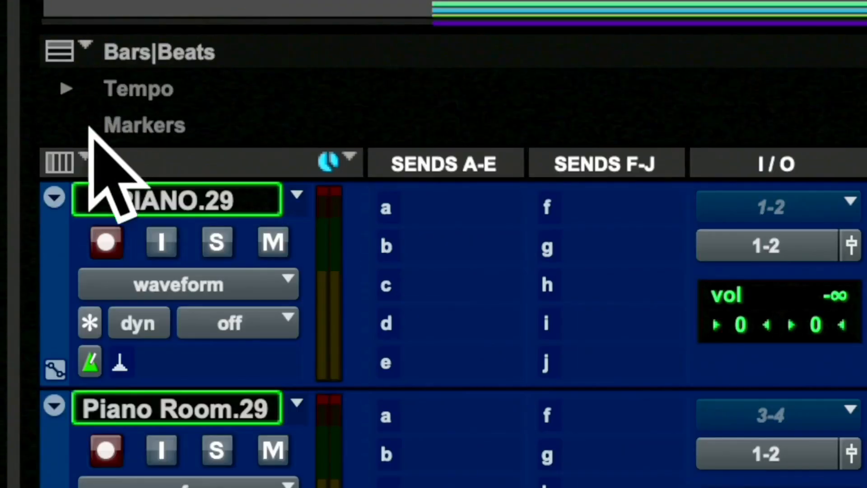
Hide the Sends A-E, Sends F-J and I/O columns in the Edit window
left_click(93, 110)
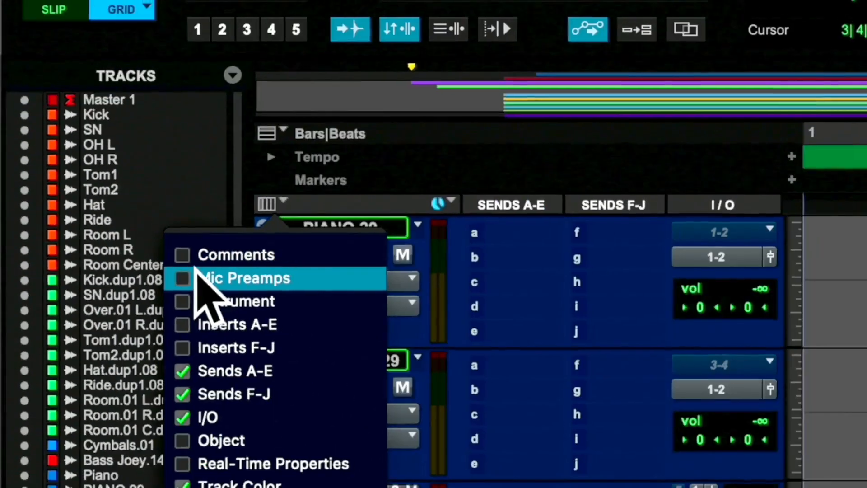
left_click(287, 431)
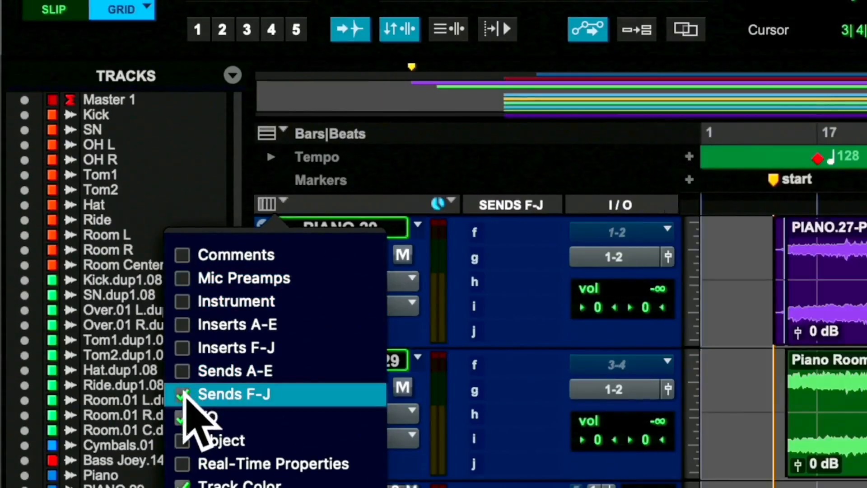
left_click(184, 393)
left_click(185, 416)
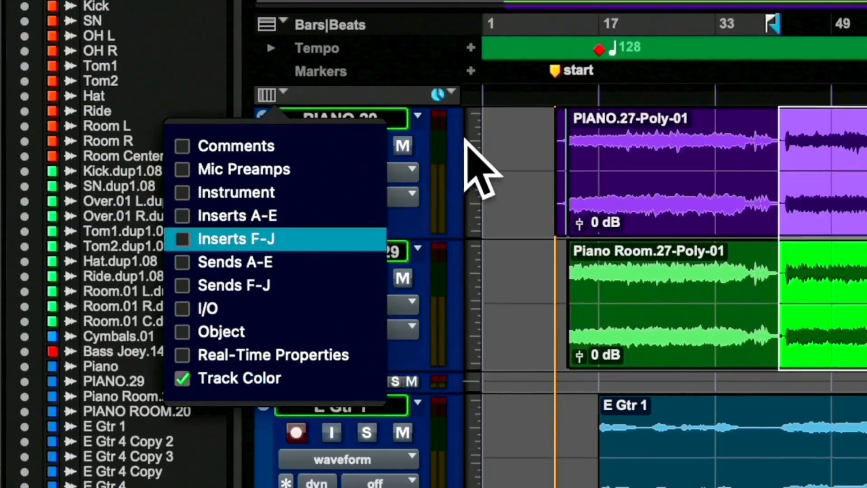
left_click(466, 139)
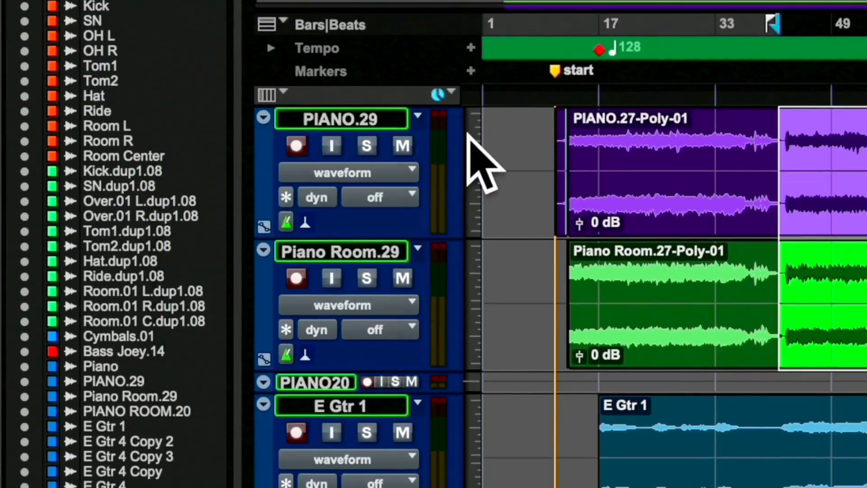
Set the height of all grouped tracks to medium, including the Master 1 track
scroll(497, 237, "right", 3)
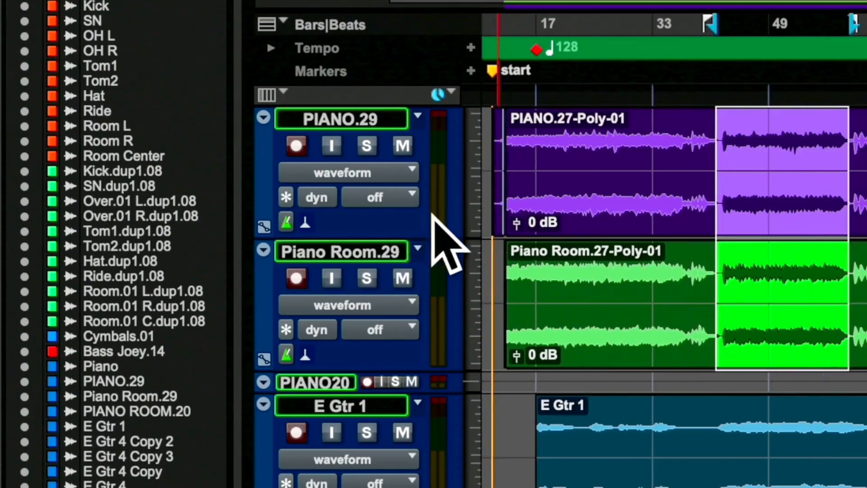
scroll(427, 207, "up", 5)
scroll(453, 199, "up", 10)
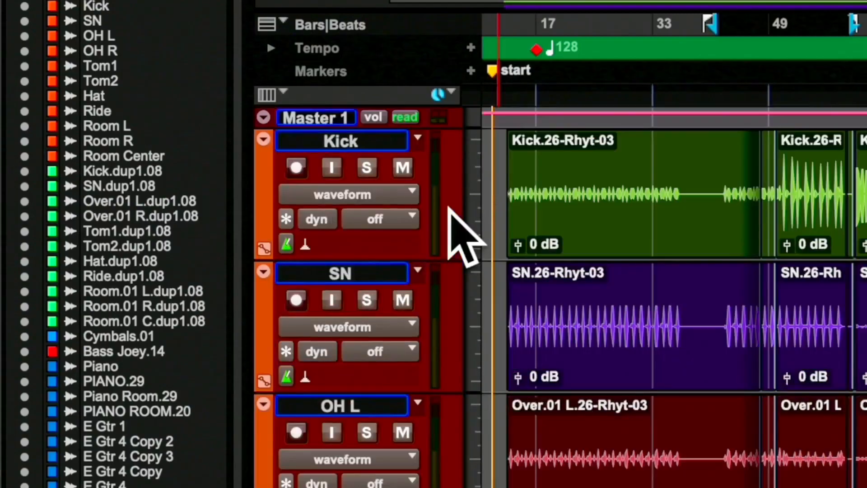
left_click(473, 156)
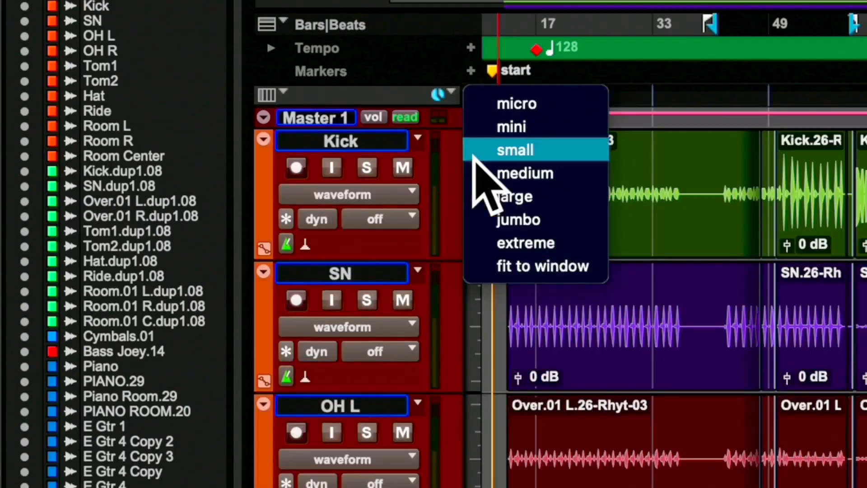
left_click(438, 167)
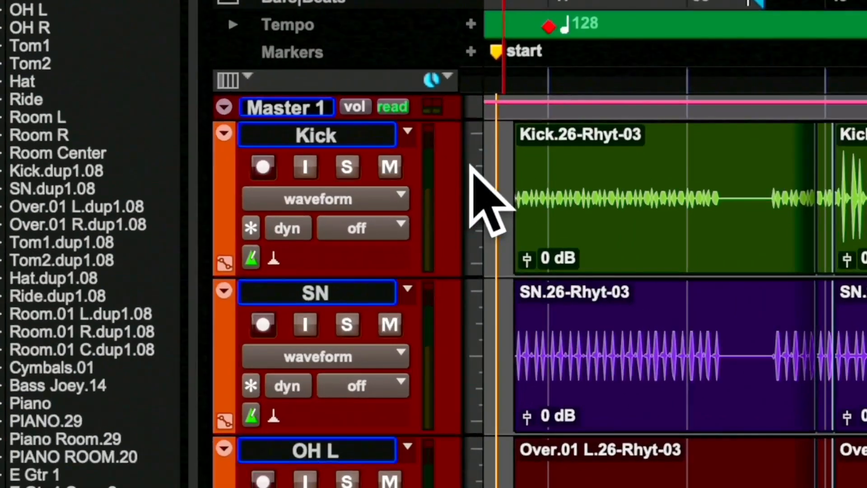
left_click(471, 166)
left_click(499, 184)
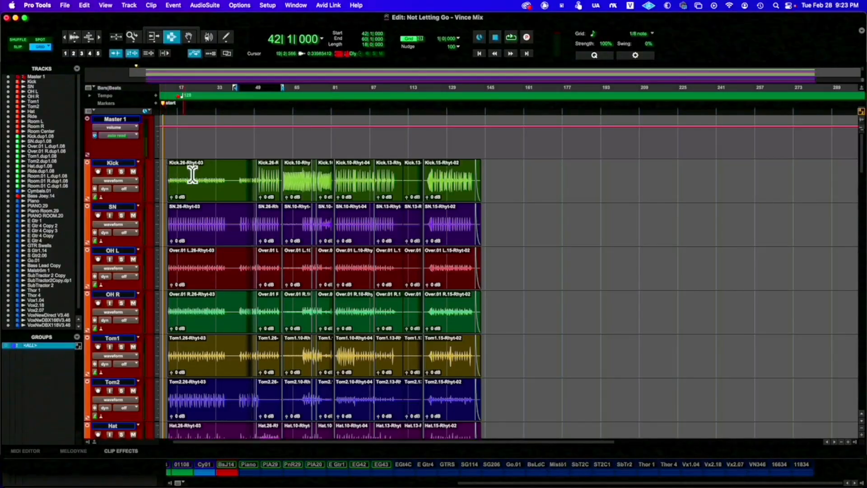
Delete the Malström 1 track together with its active clips
scroll(181, 179, "down", 20)
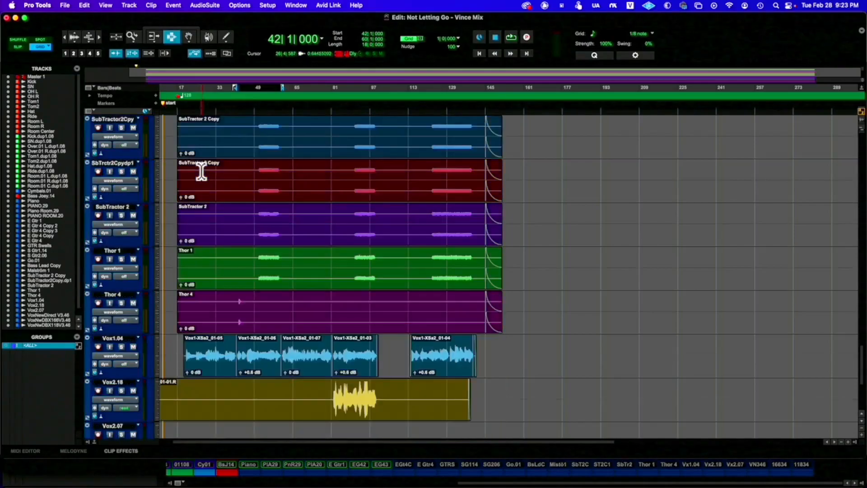
scroll(201, 172, "up", 5)
left_click(200, 289)
left_click(178, 267)
left_click(288, 266)
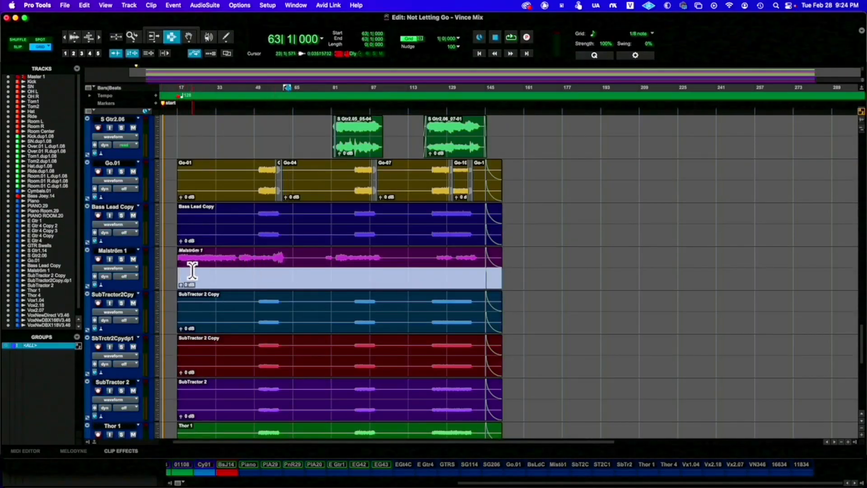
left_click(114, 251)
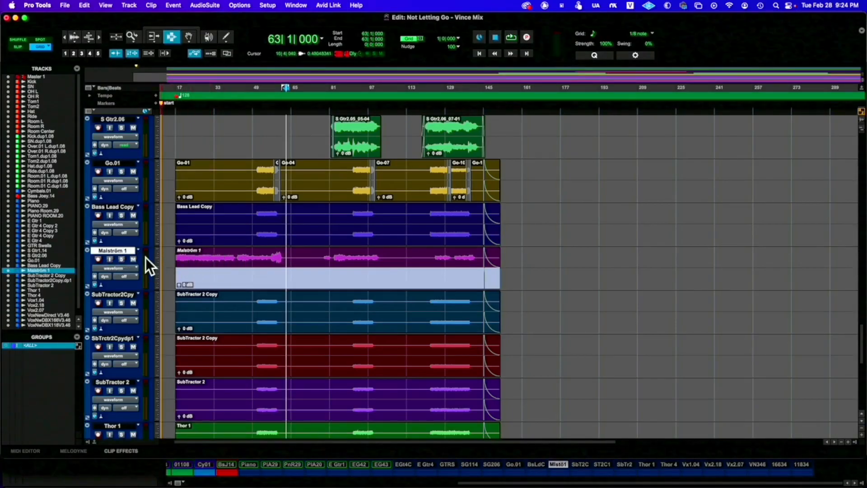
right_click(120, 250)
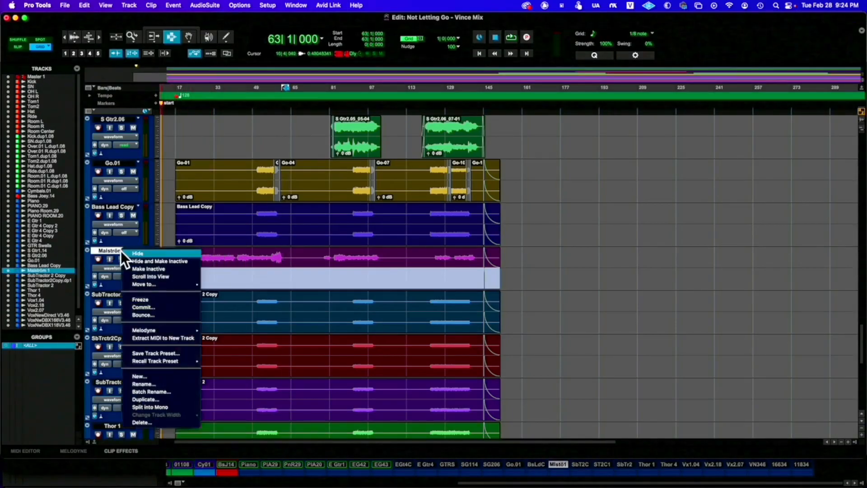
left_click(153, 424)
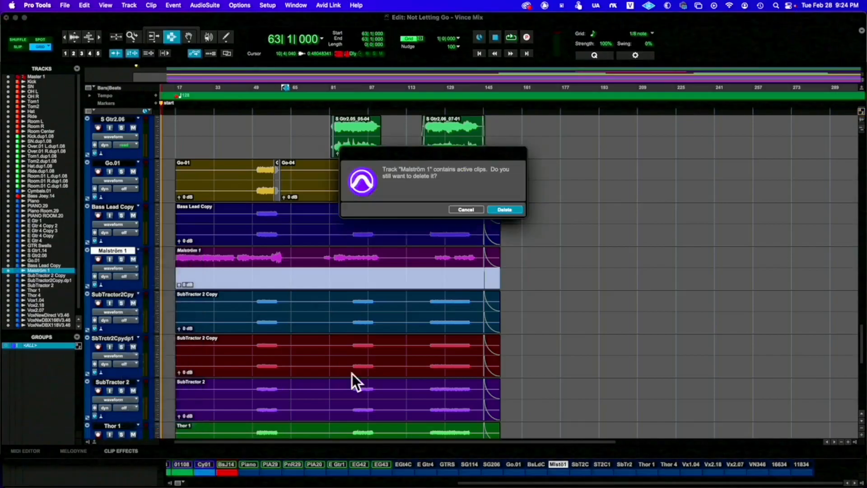
left_click(514, 211)
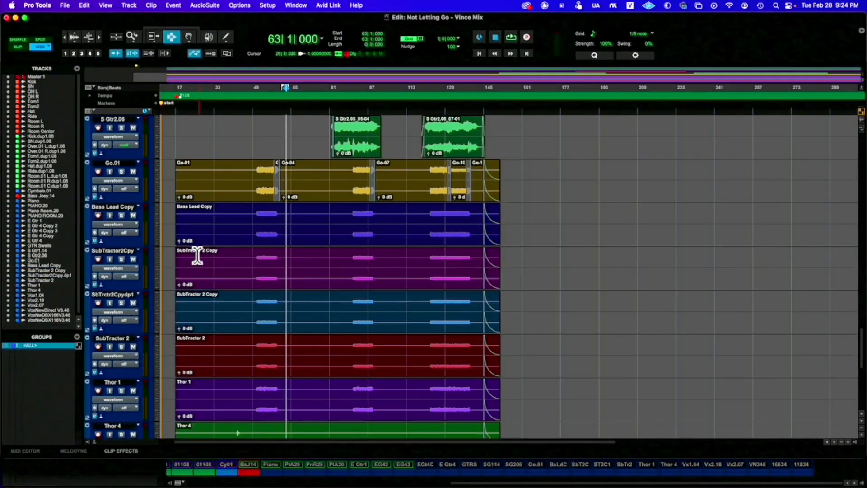
Switch the track view of all grouped tracks from waveform to volume
scroll(198, 253, "up", 20)
scroll(176, 231, "left", 3)
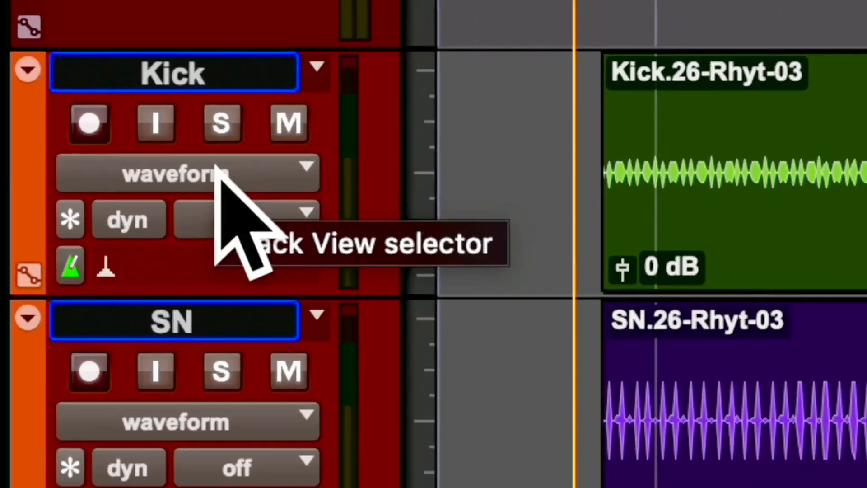
left_click(217, 174)
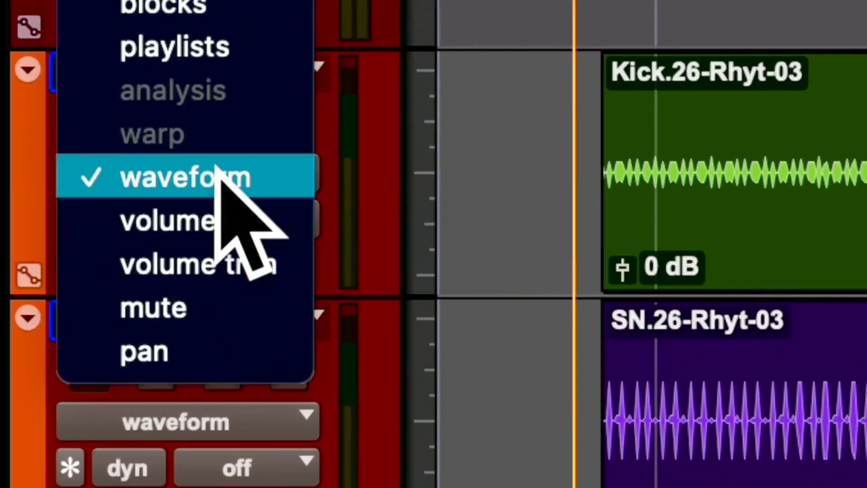
left_click(230, 222)
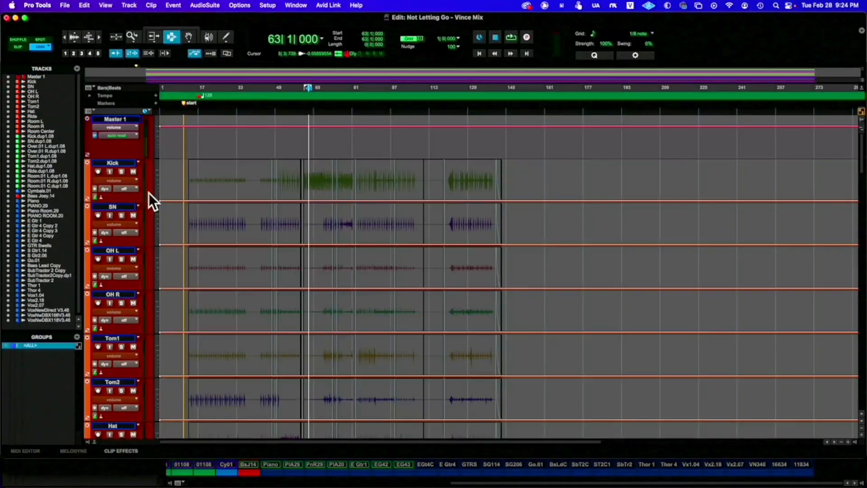
Examine the volume automation lines across the drum, bass, piano, guitar, synth and vocal tracks for leftover breakpoints
scroll(201, 247, "down", 15)
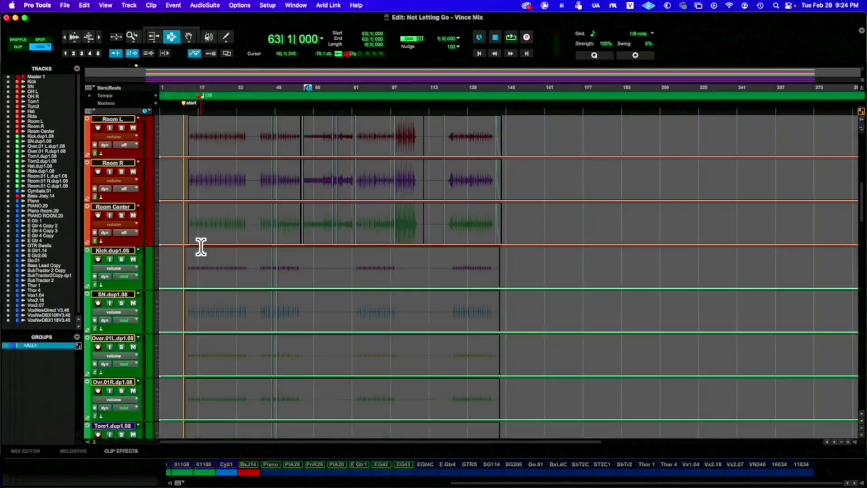
scroll(201, 246, "down", 8)
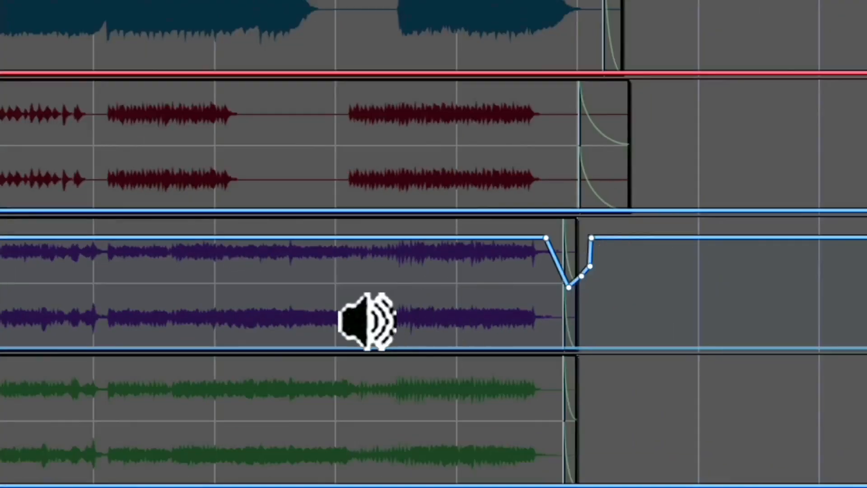
scroll(367, 321, "down", 10)
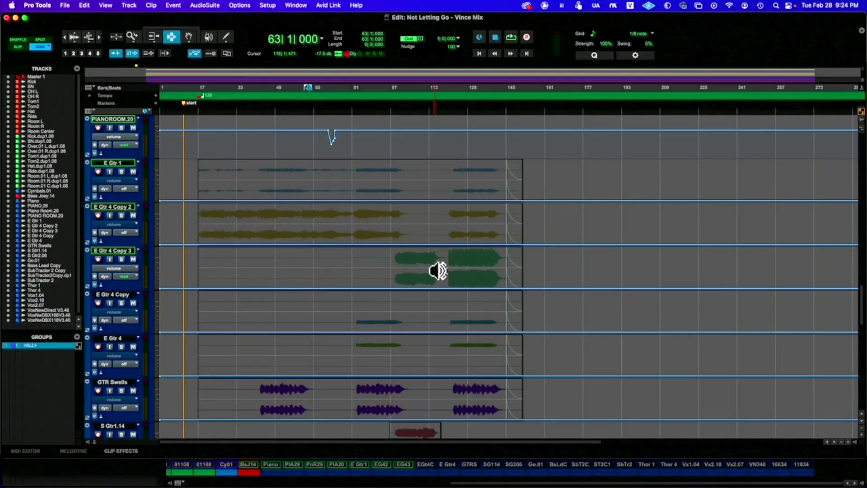
scroll(437, 271, "down", 15)
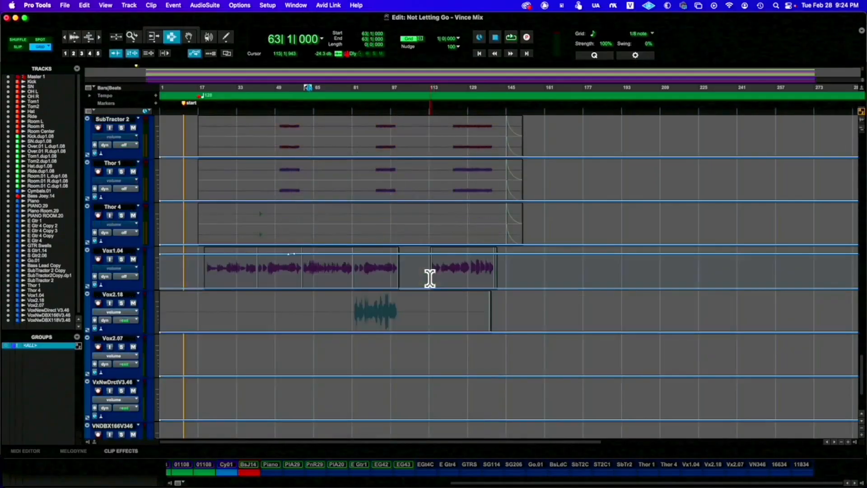
scroll(430, 279, "up", 8)
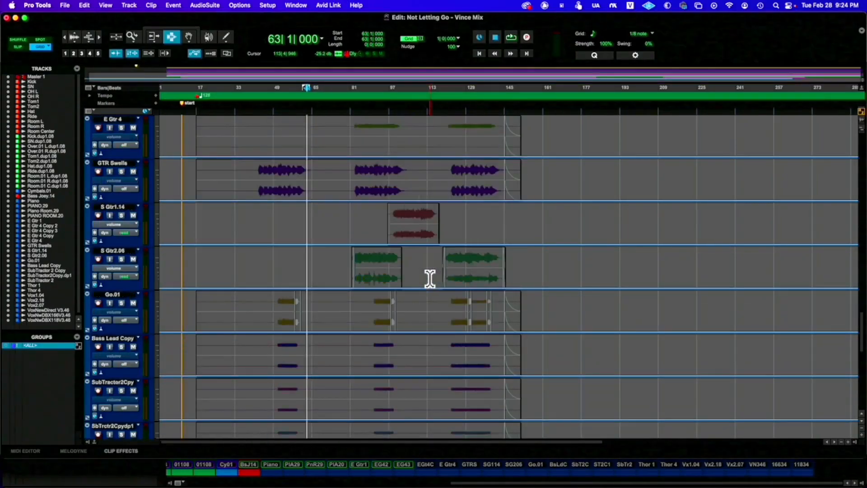
scroll(430, 279, "up", 8)
scroll(429, 279, "down", 3)
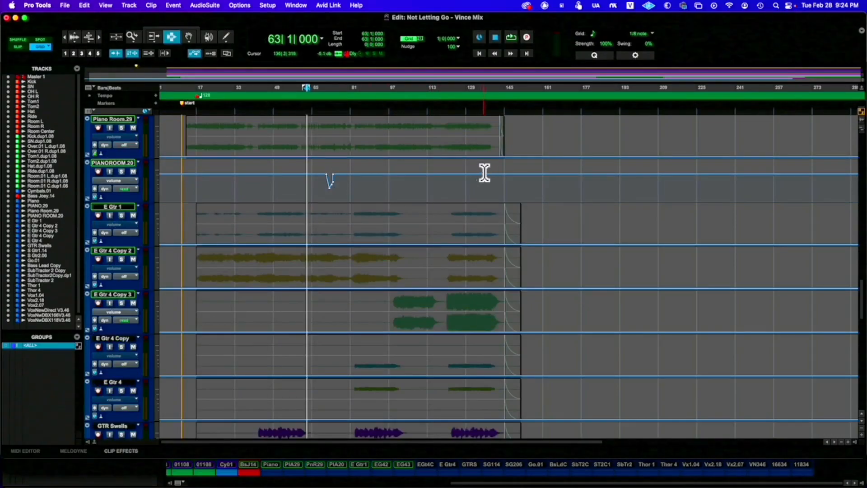
scroll(485, 173, "up", 10)
Delete the volume automation on all grouped tracks from the session start to bar 186
left_click_drag(604, 140, 59, 191)
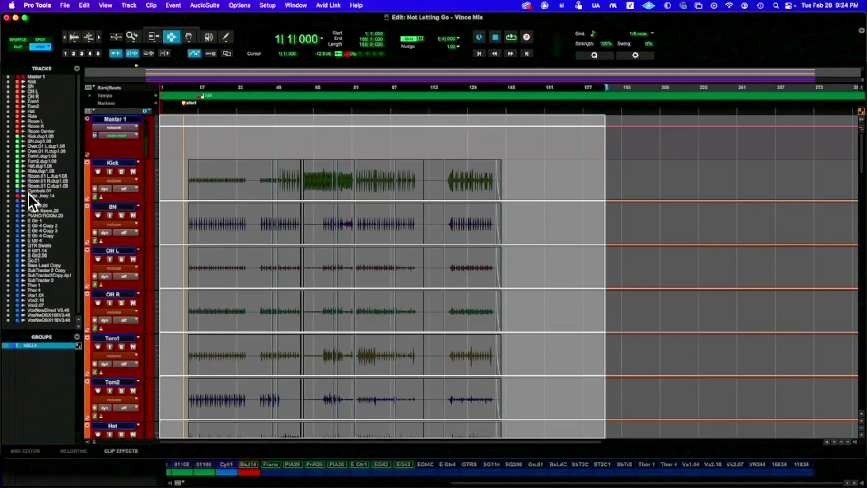
key("Return")
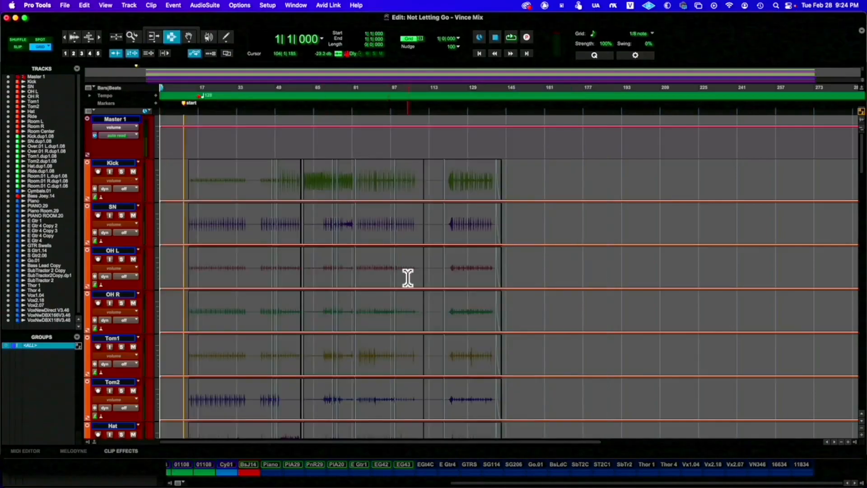
scroll(401, 281, "down", 6)
scroll(400, 281, "down", 15)
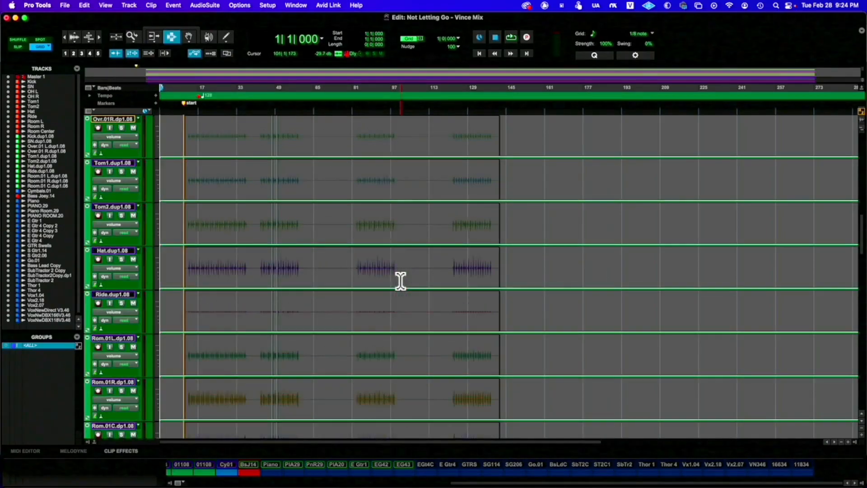
scroll(401, 281, "down", 6)
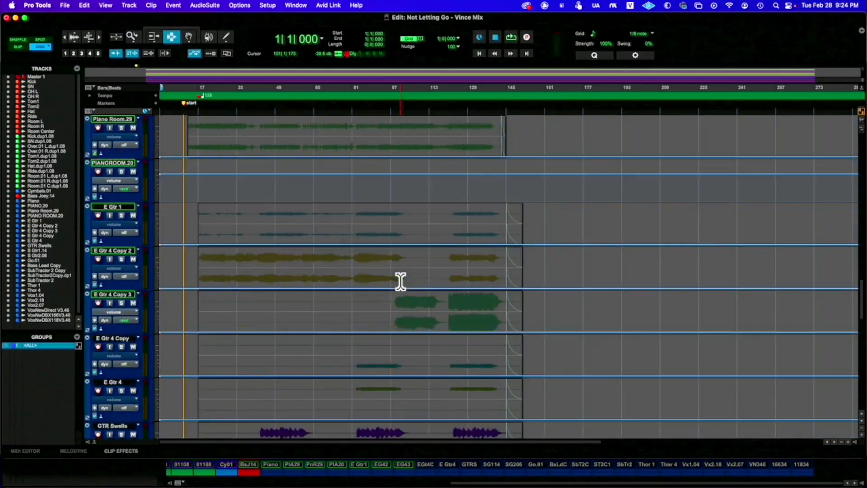
Set the automation mode of all tracks first to off and then to read
scroll(400, 281, "down", 15)
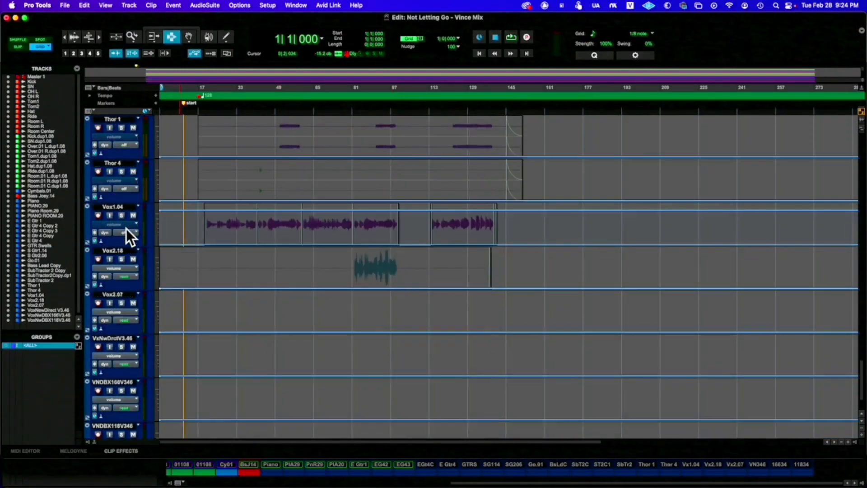
left_click(125, 229, "alt")
left_click(139, 240)
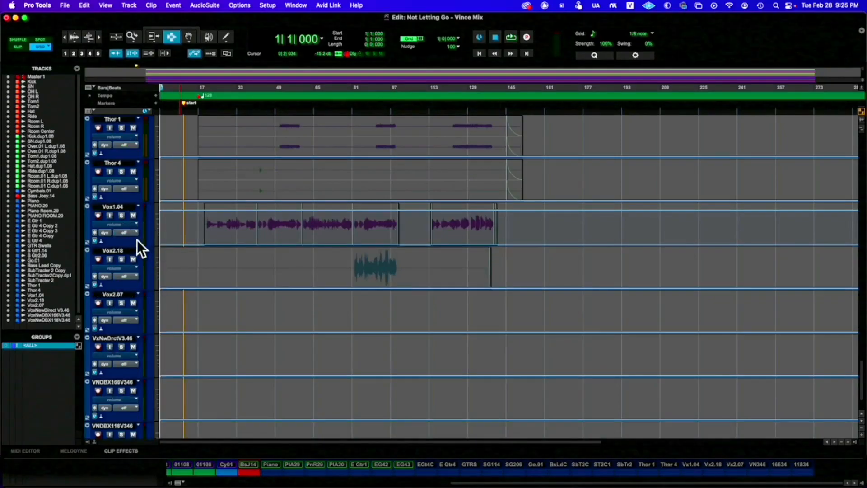
left_click(131, 234)
left_click(131, 234)
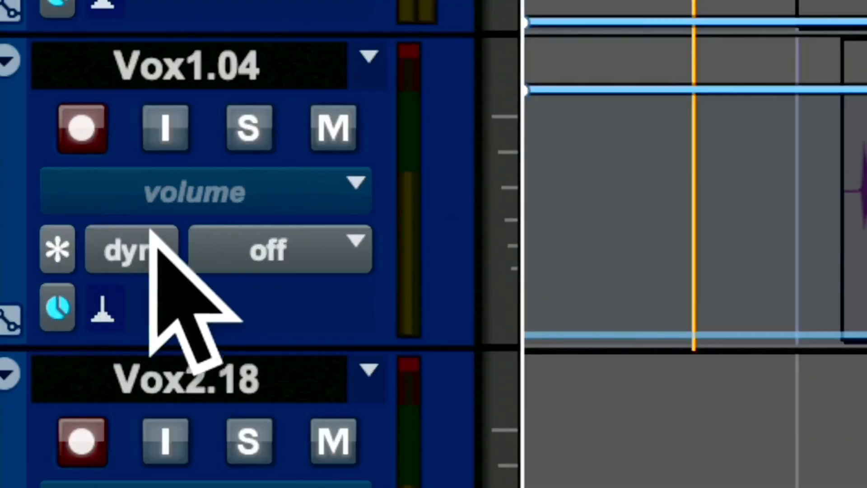
left_click(150, 232)
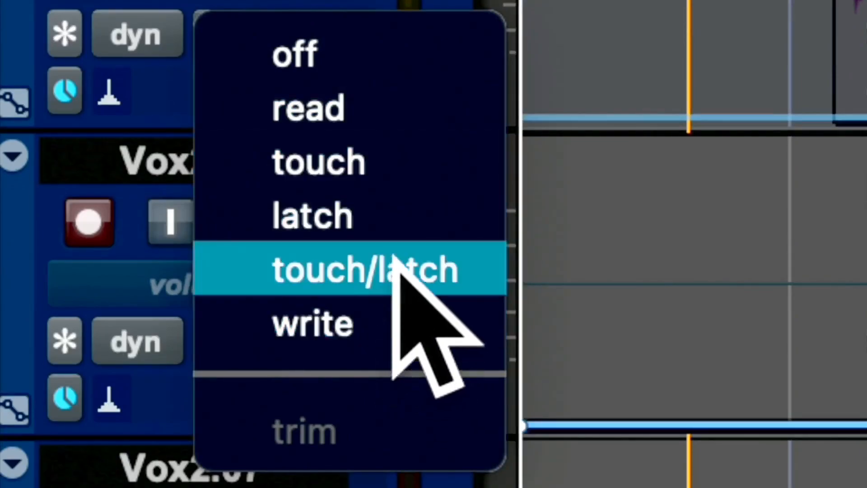
left_click(384, 121)
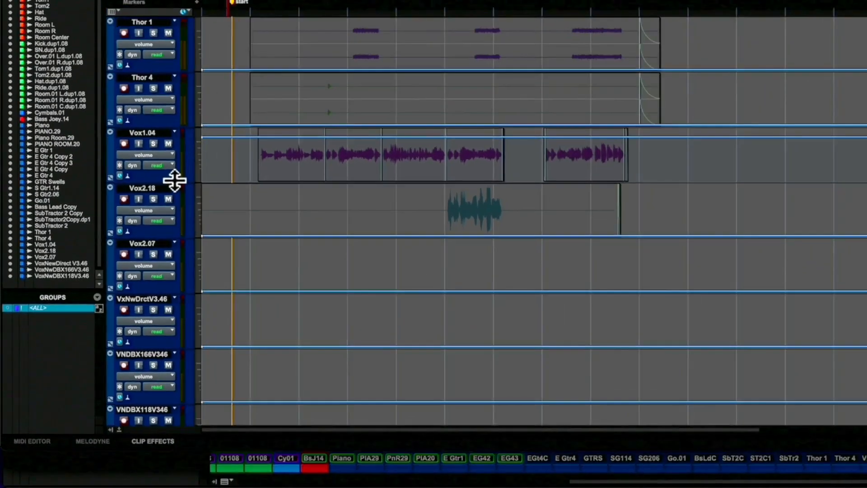
Switch all grouped tracks to mute view and clear their mute automation from the session start past the end of the song
scroll(185, 243, "up", 15)
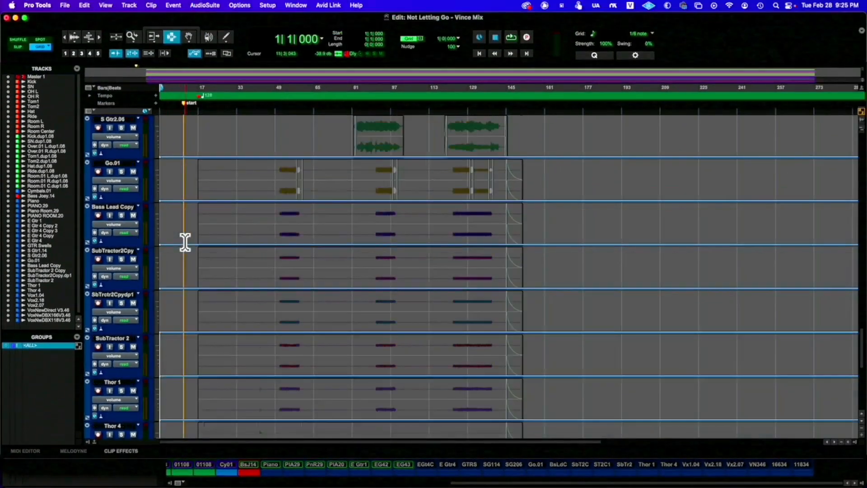
scroll(185, 243, "up", 3)
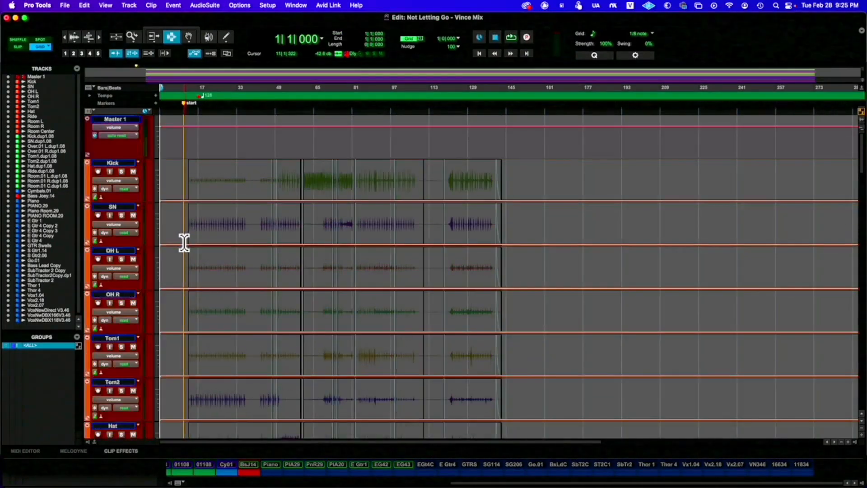
left_click(118, 180)
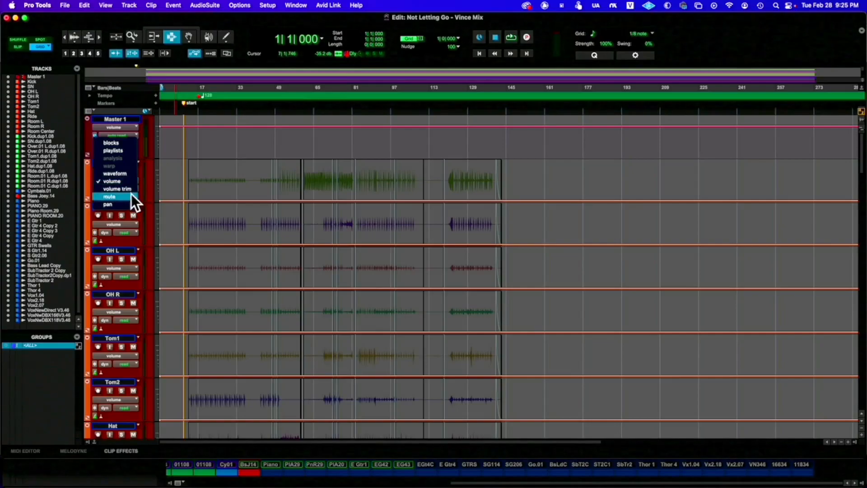
left_click(123, 197)
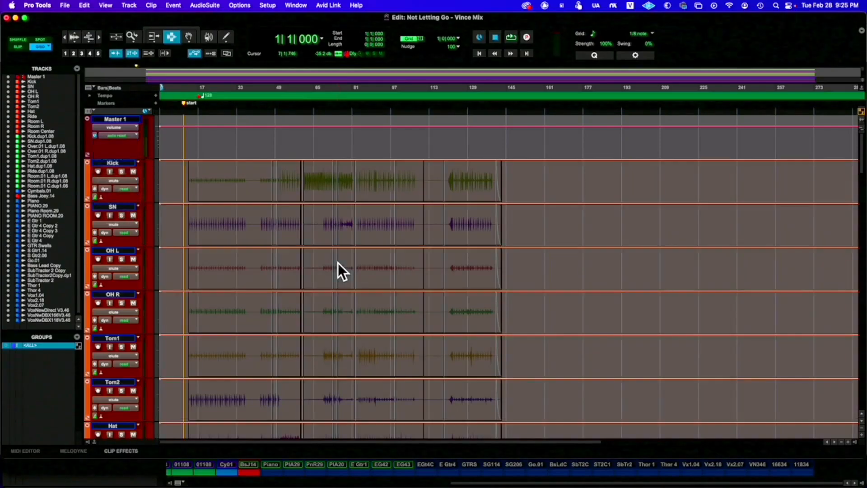
scroll(338, 264, "down", 20)
scroll(338, 265, "down", 20)
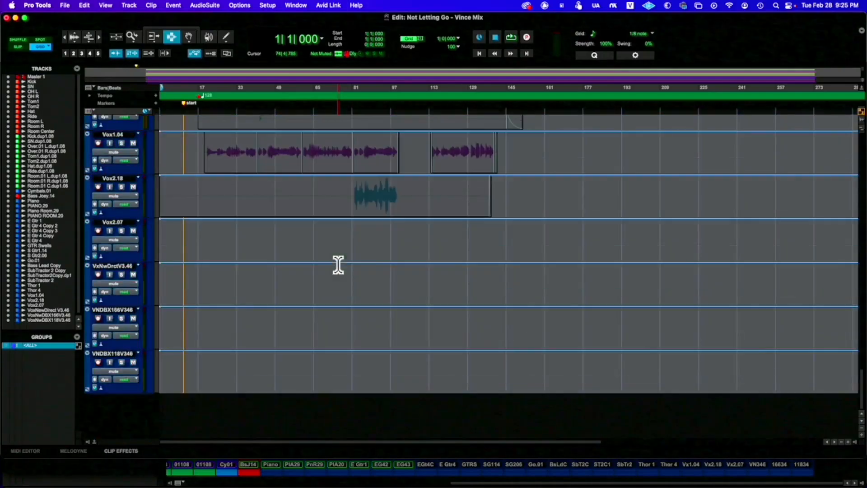
scroll(338, 265, "up", 20)
left_click_drag(555, 160, 42, 256)
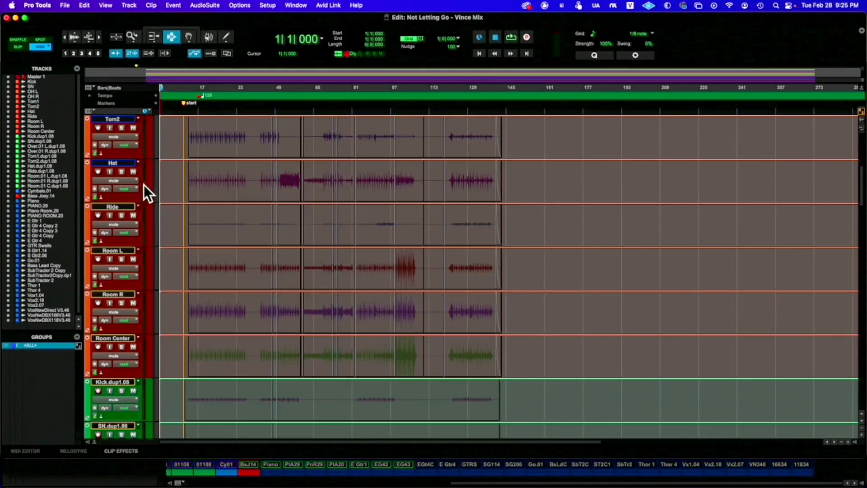
Switch all grouped tracks to pan view and delete their pan automation from the session start to bar 157
left_click(130, 180)
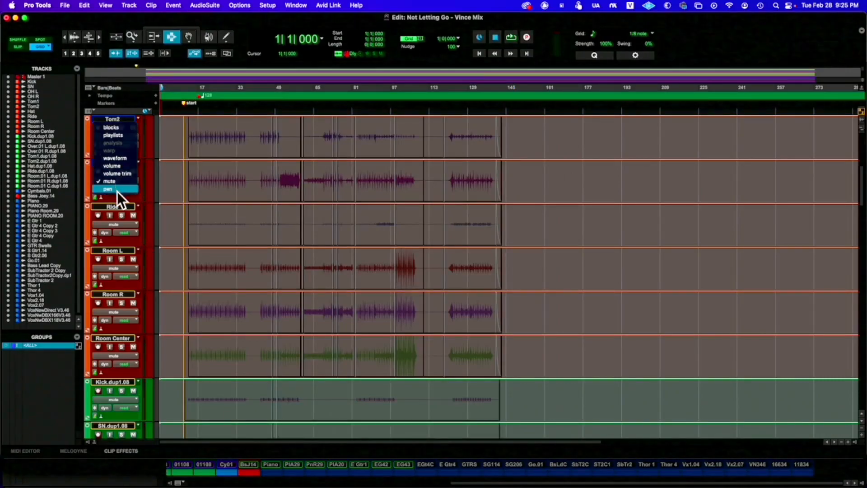
left_click(118, 190)
left_click_drag(536, 161, 2, 208)
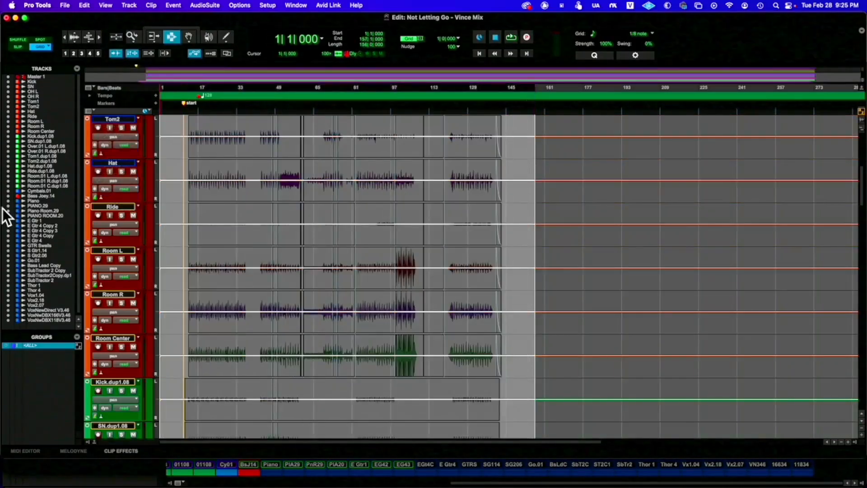
key("Delete")
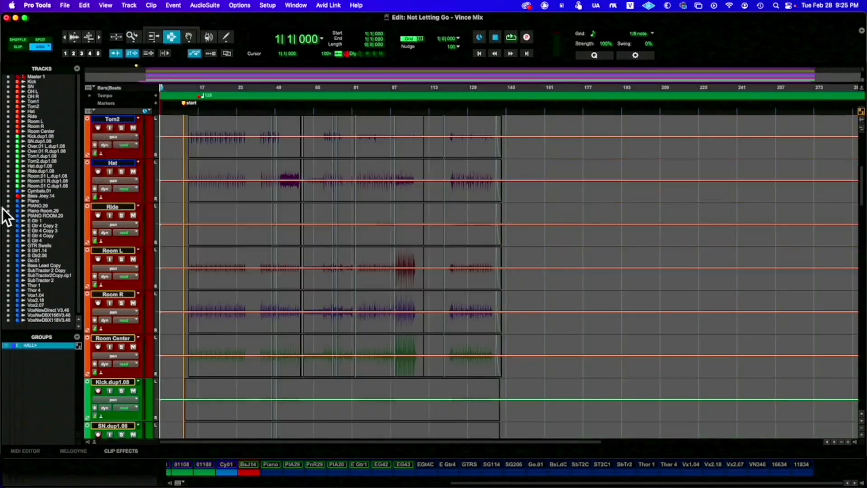
Switch all grouped tracks to volume trim view and delete their trim automation from the session start past the end of the song
left_click(127, 182)
left_click(129, 166, "alt")
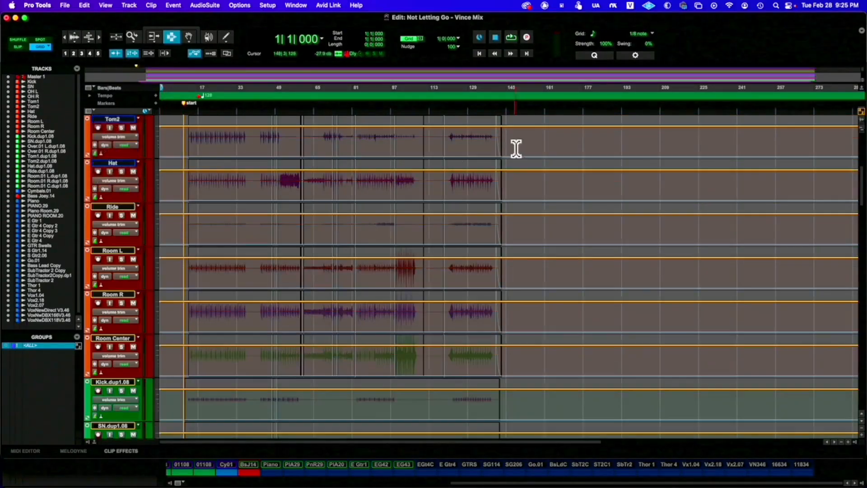
left_click_drag(527, 150, 42, 180)
key("Delete")
Return all grouped tracks to waveform view
left_click(117, 135)
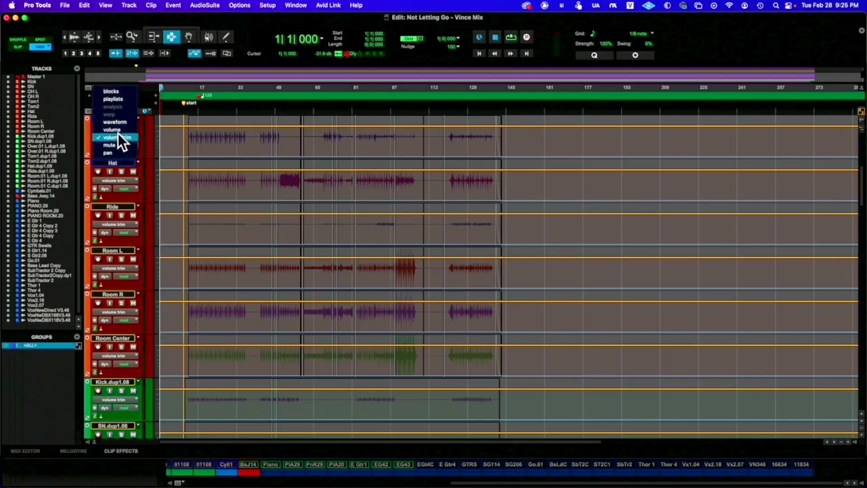
left_click(118, 122, "alt")
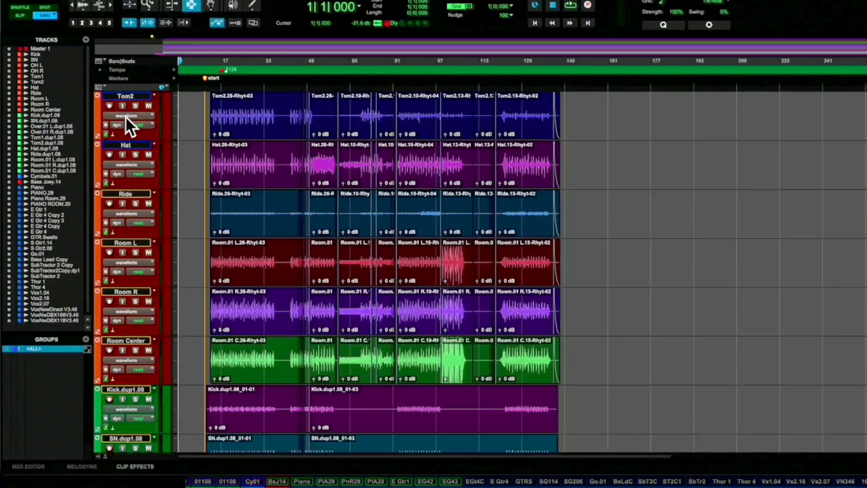
scroll(191, 163, "up", 10)
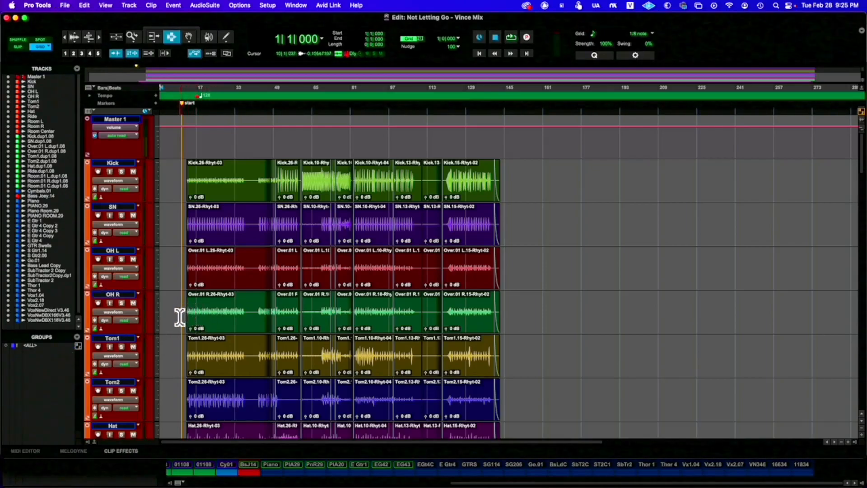
scroll(196, 141, "left", 1)
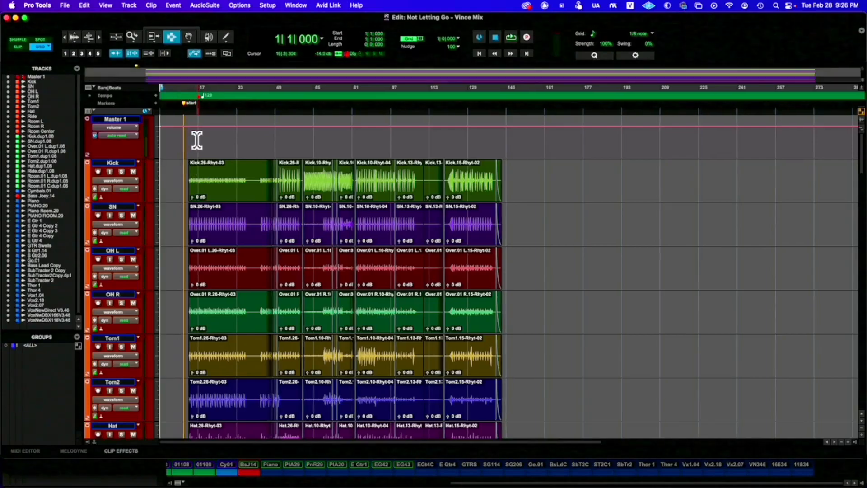
Review the track names one after another in the naming dialog, from Kick through Tom1.dup1.08, without renaming any
double_click(121, 163)
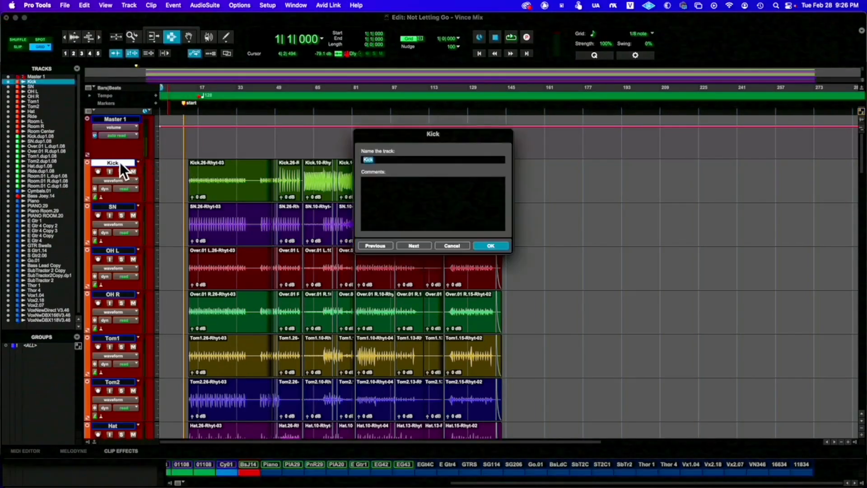
left_click(460, 248)
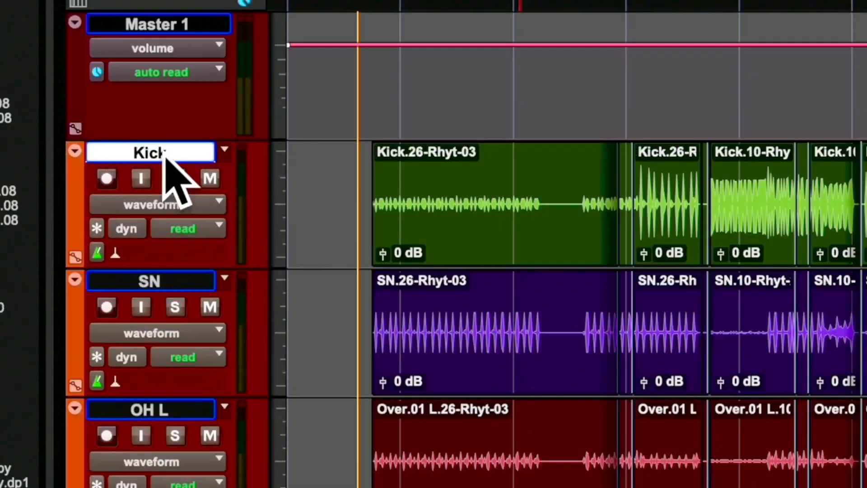
double_click(164, 156)
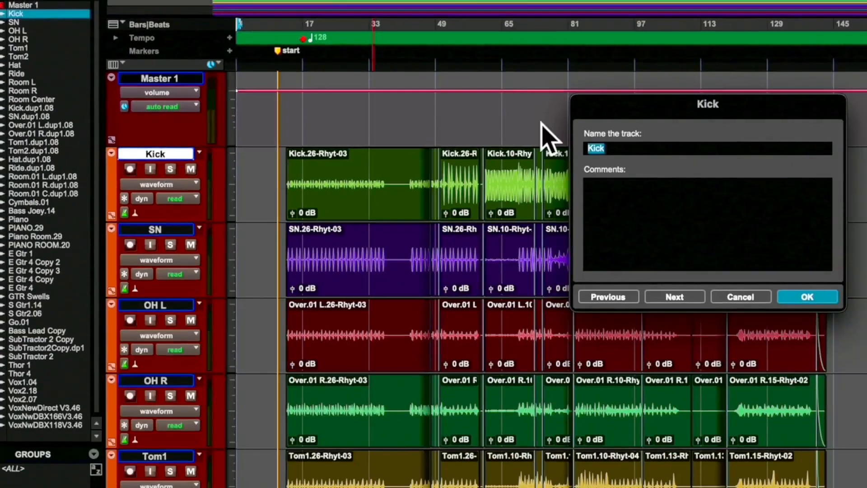
left_click_drag(628, 101, 355, 108)
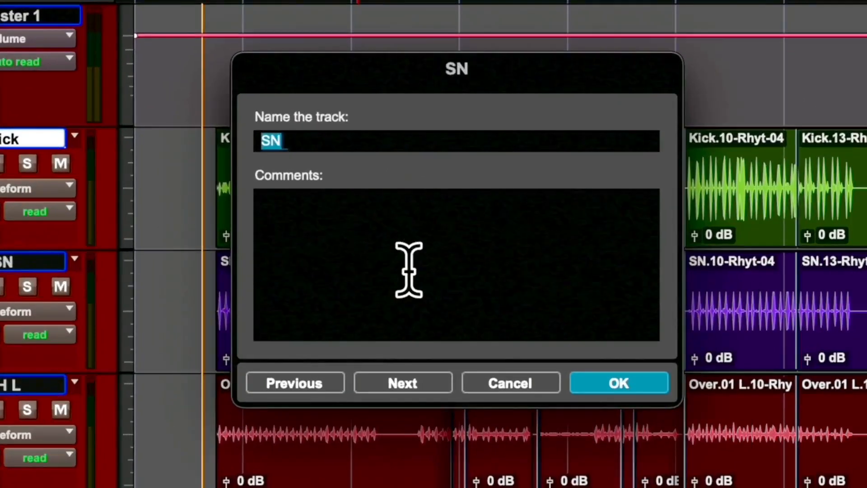
left_click(419, 379)
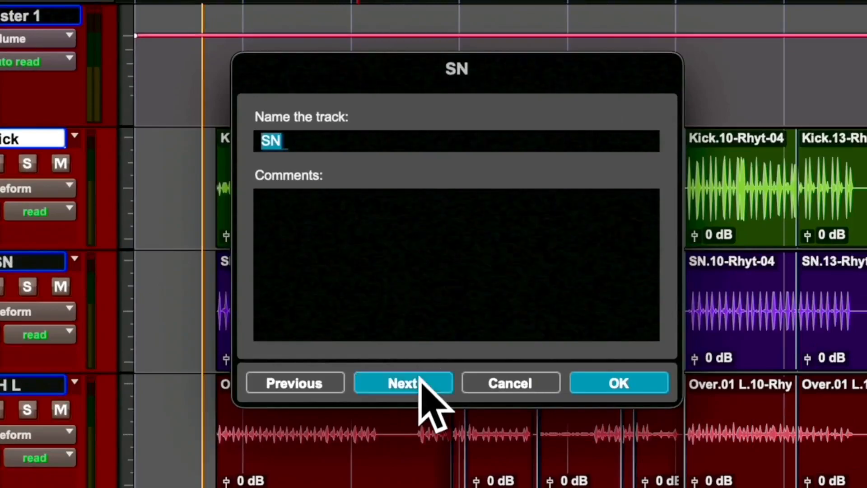
left_click(419, 380)
left_click(419, 379)
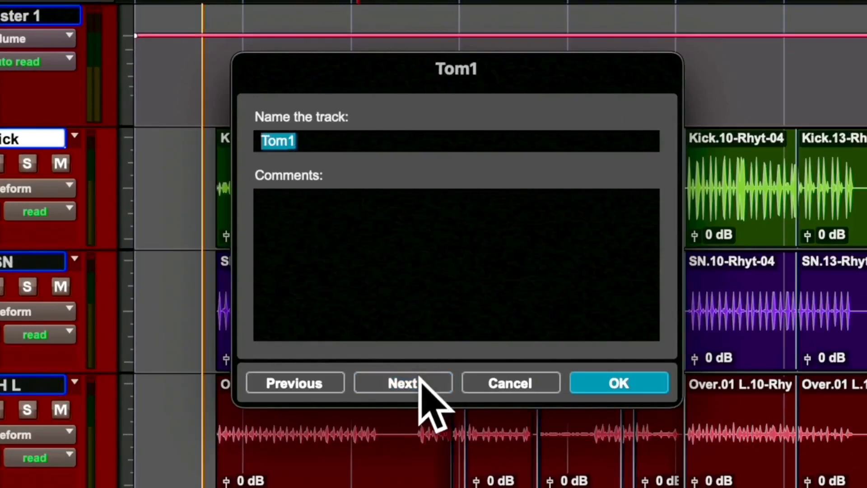
left_click(419, 382)
left_click(420, 381)
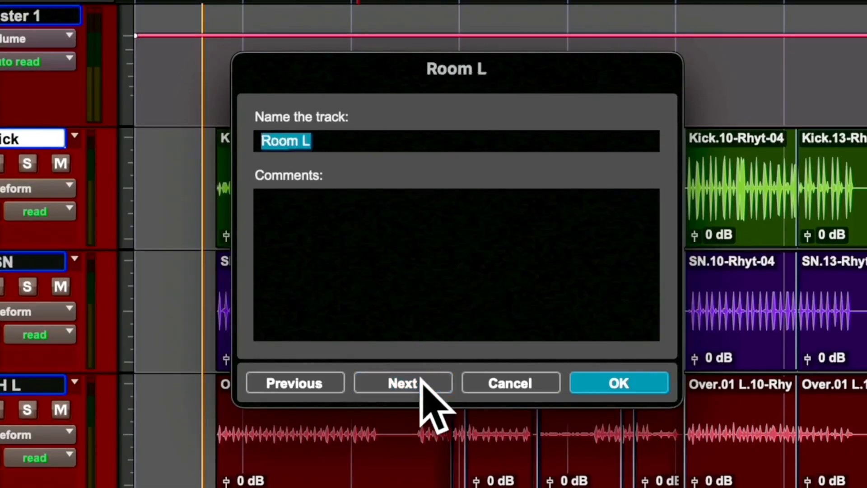
left_click(420, 382)
left_click(420, 382)
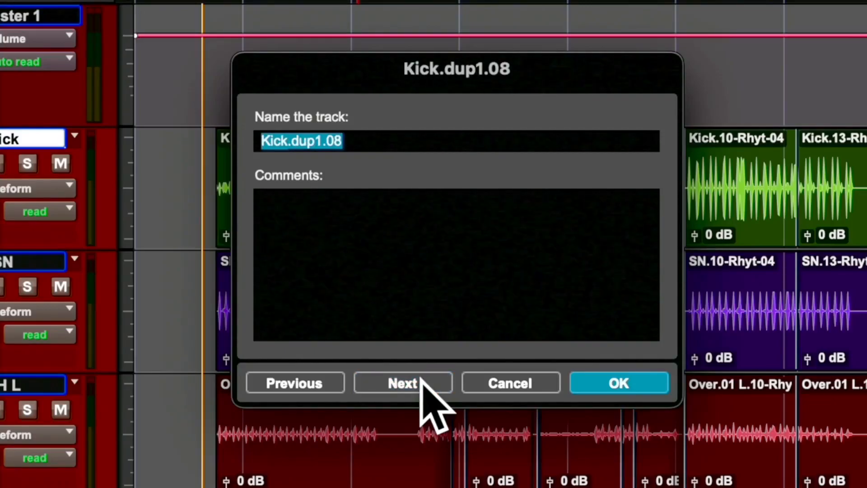
left_click(420, 381)
left_click(420, 381)
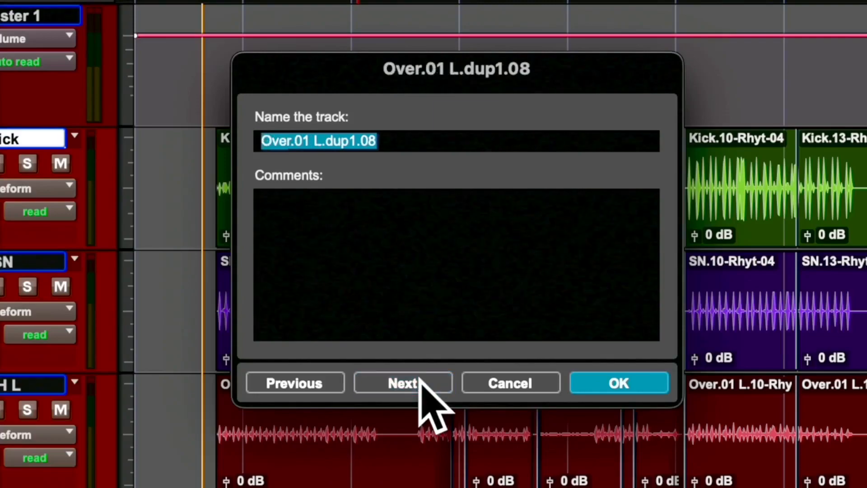
left_click(420, 381)
left_click(419, 383)
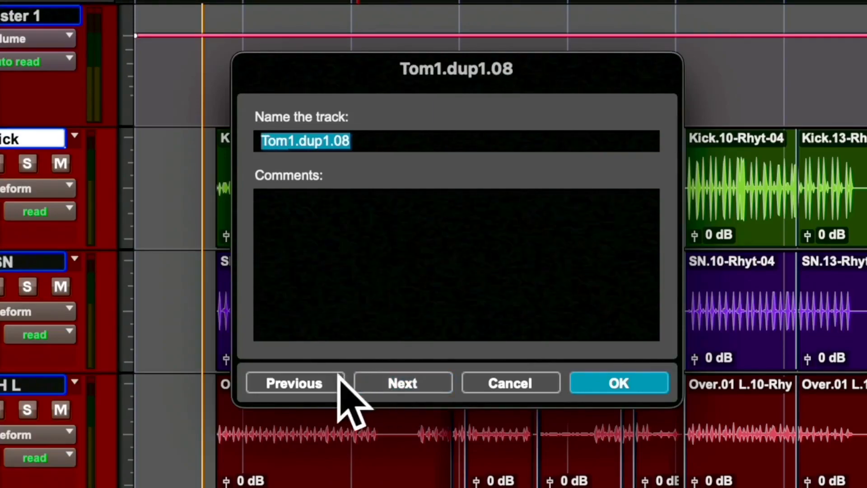
left_click(481, 383)
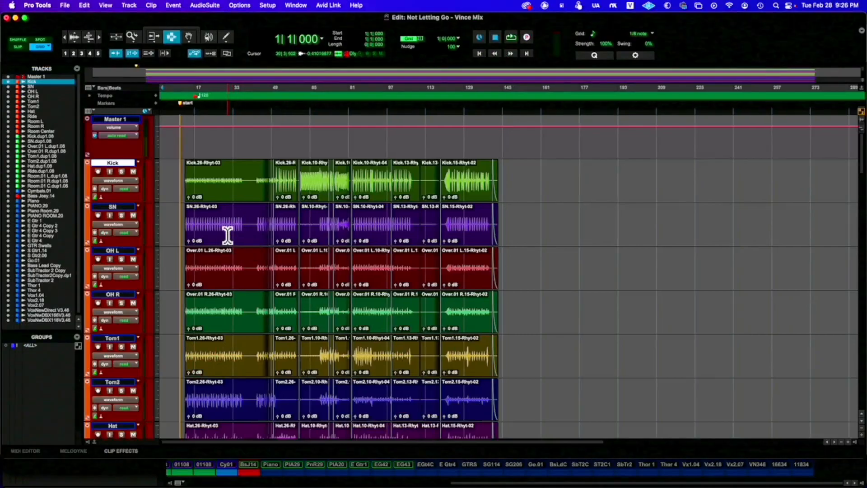
scroll(228, 235, "down", 13)
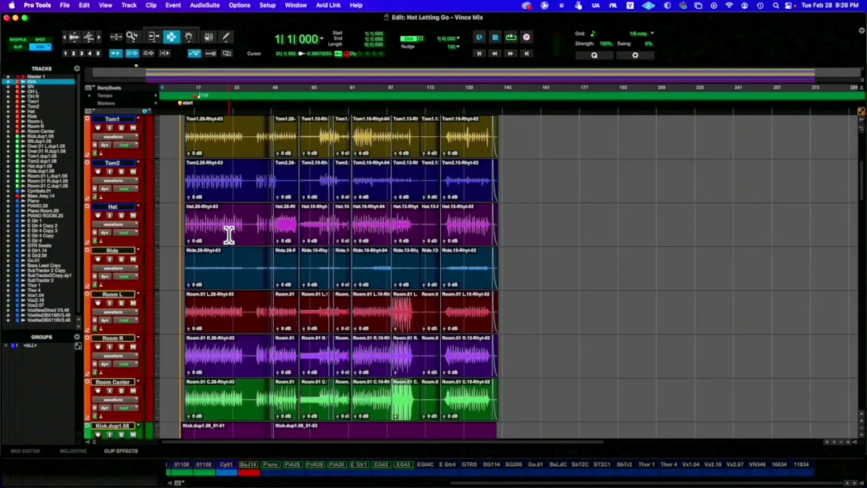
Rename the duplicate drum tracks Kick.dup1.08 as "Kick B" and SN.dup1.08 as "SN B", and advance to the following track's name
scroll(229, 235, "up", 3)
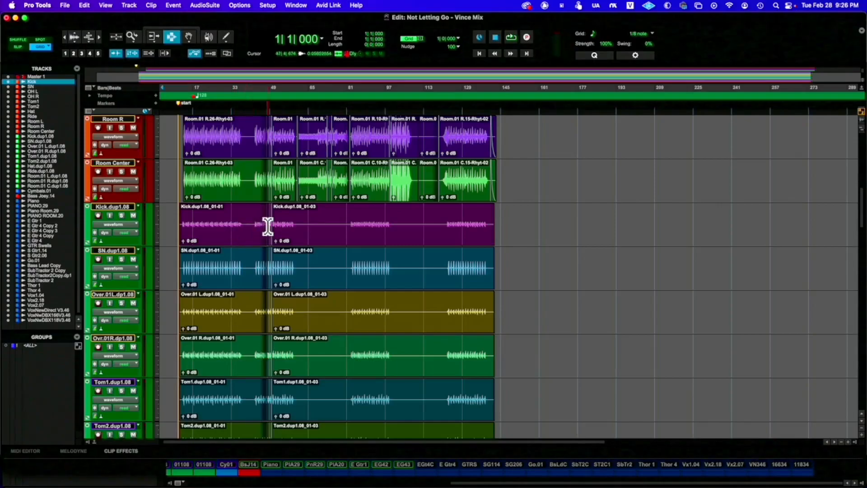
scroll(229, 221, "down", 2)
scroll(230, 220, "down", 7)
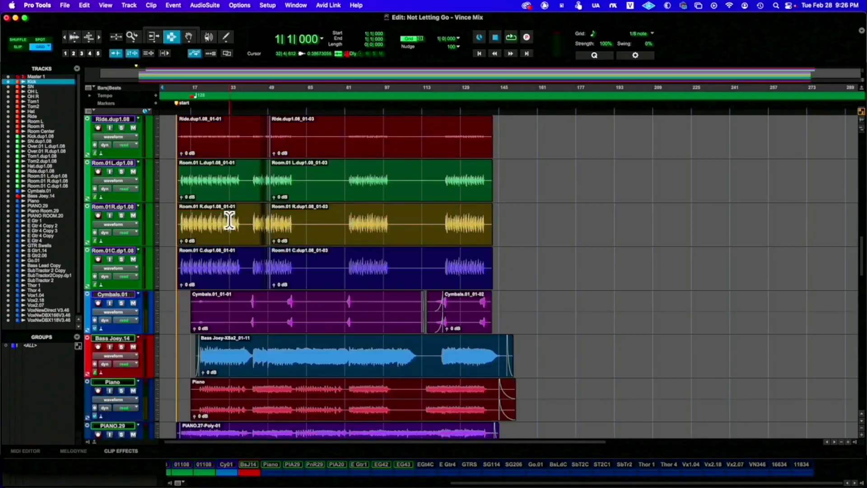
scroll(230, 220, "up", 8)
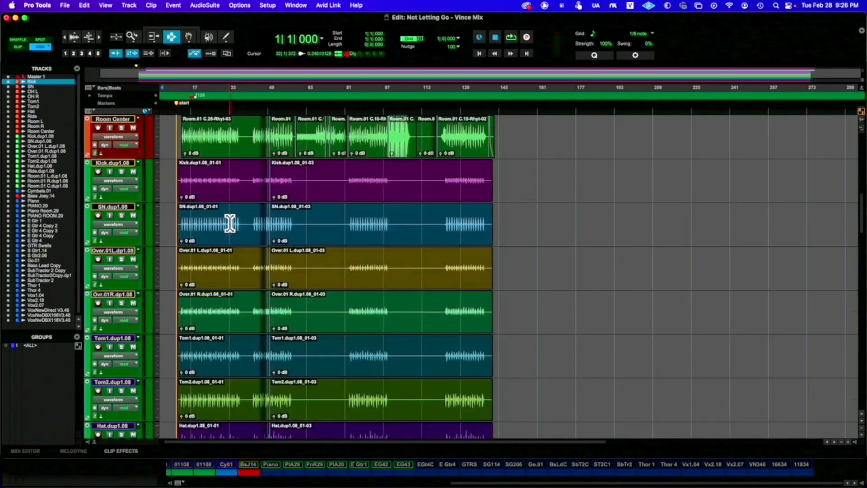
double_click(113, 164)
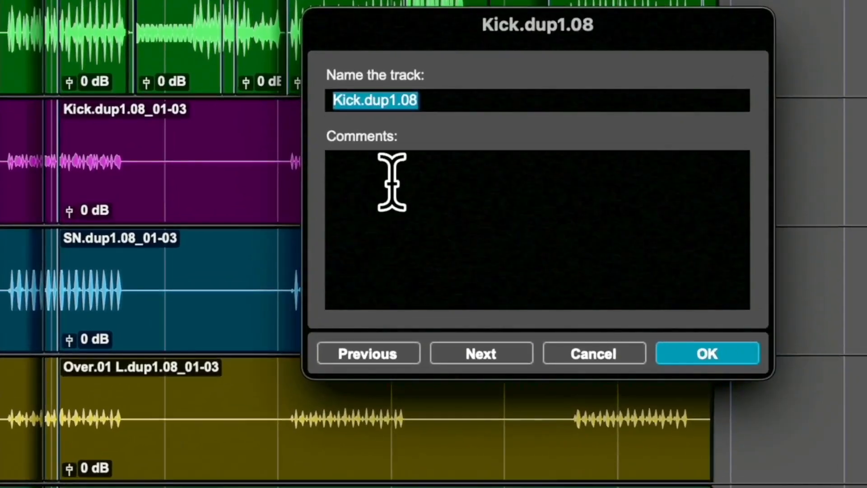
type("Kick B")
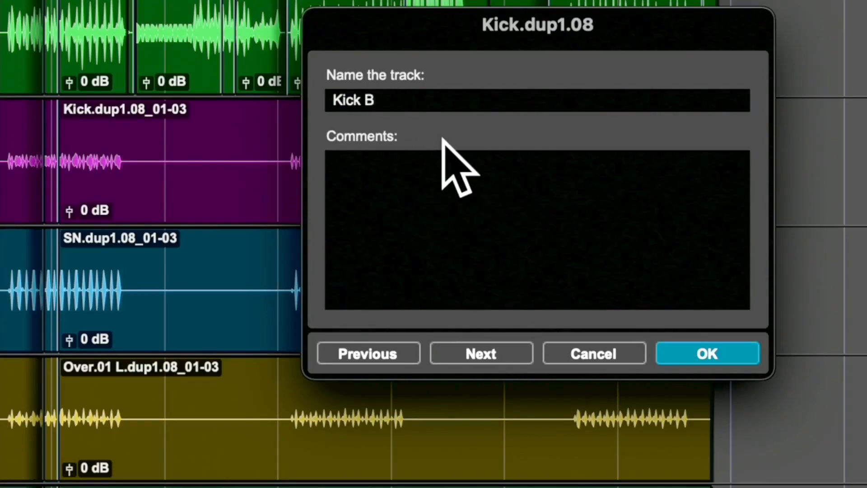
key("super+Right")
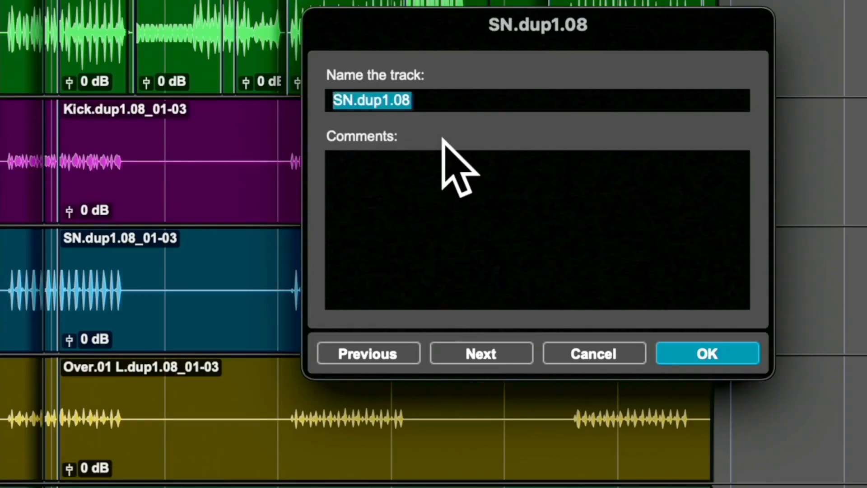
type("SN B")
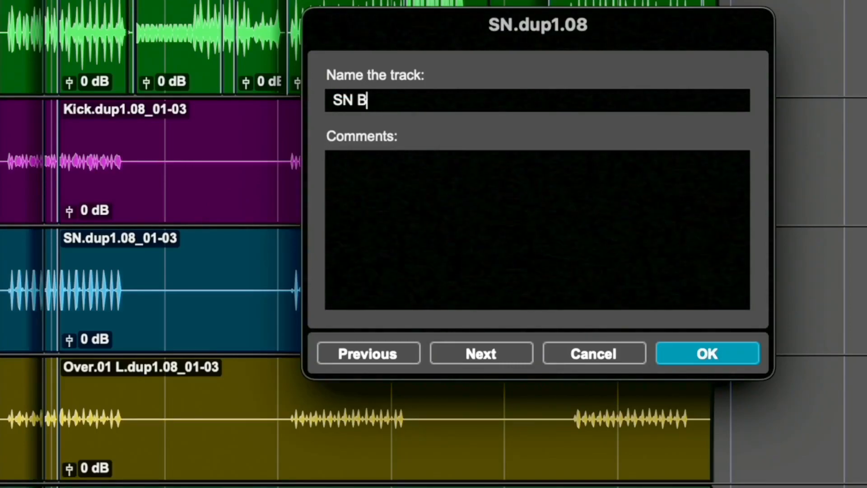
key("super+Right")
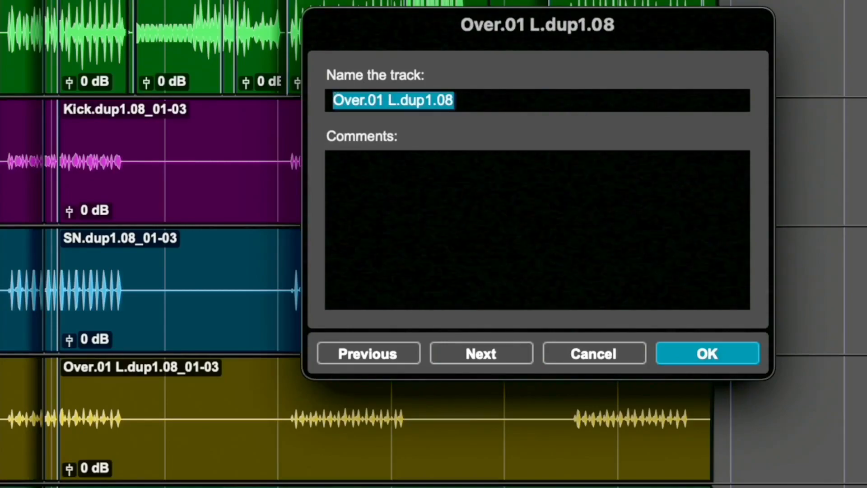
Name the left overhead track OVer L and the right overhead track Over R B
type("OVer L")
key("super+Right")
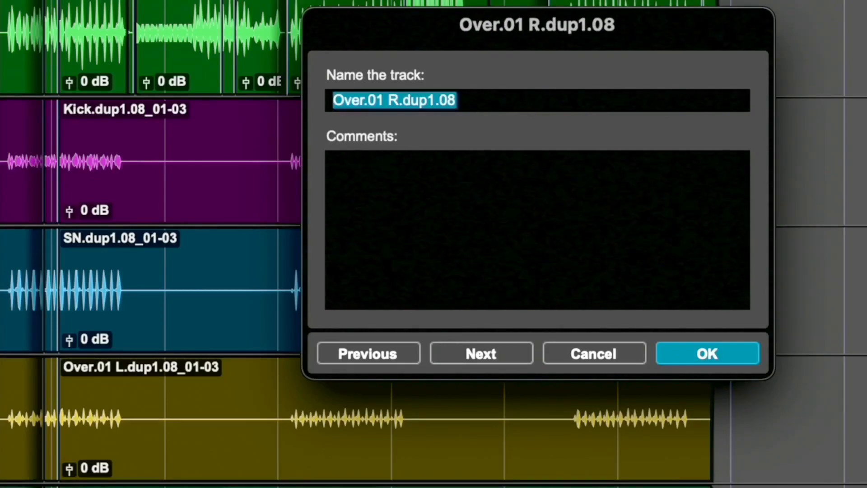
type("Over R")
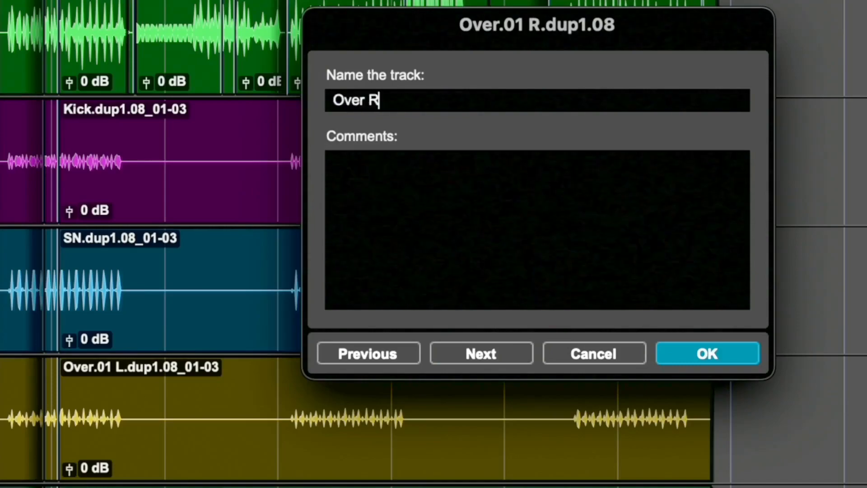
type(" B")
key("super+Right")
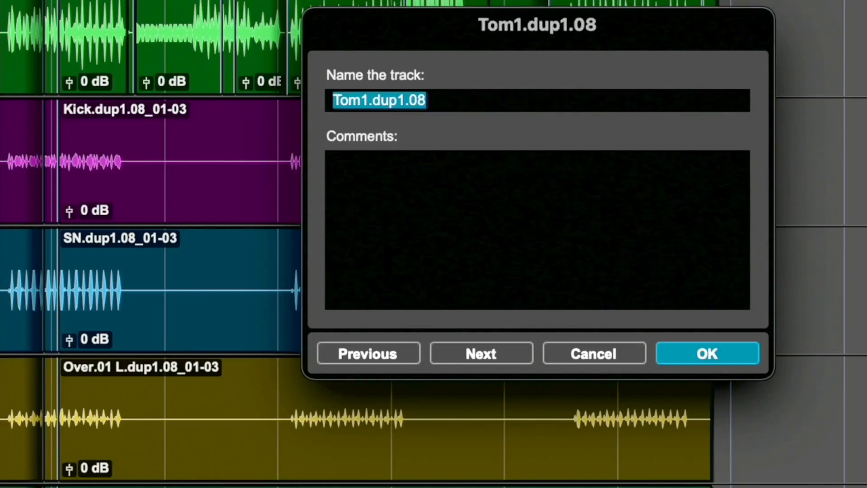
Rename the two duplicated tom tracks as Tom1 B and Tom2 B
type("Tom1 B")
key("super+Right")
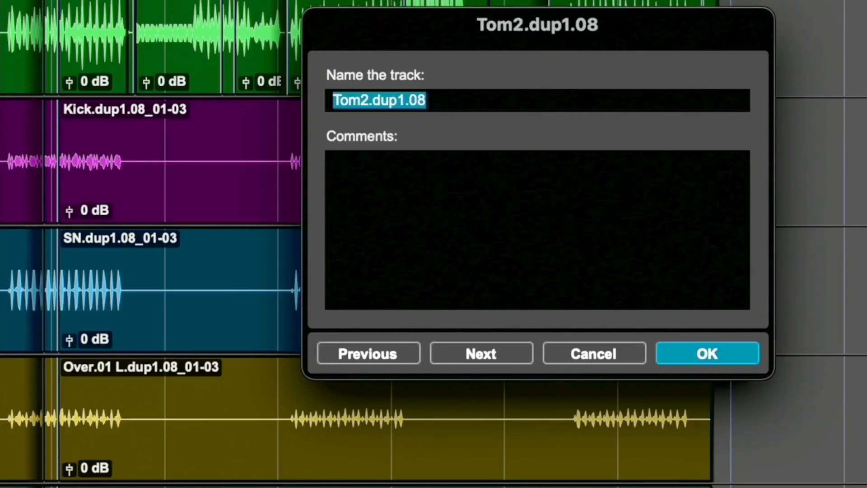
type("Tom2")
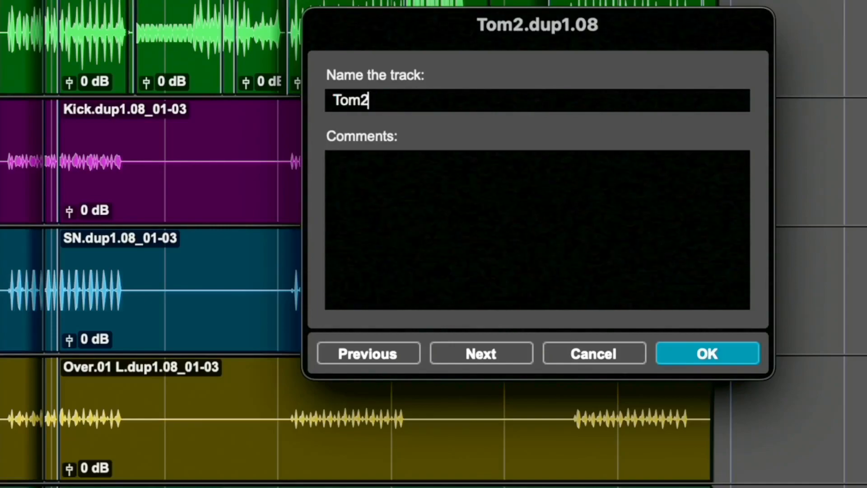
type(" B")
key("super+Right")
Rename the duplicated hat and ride tracks as Hat B and Ride B
type("Hat B")
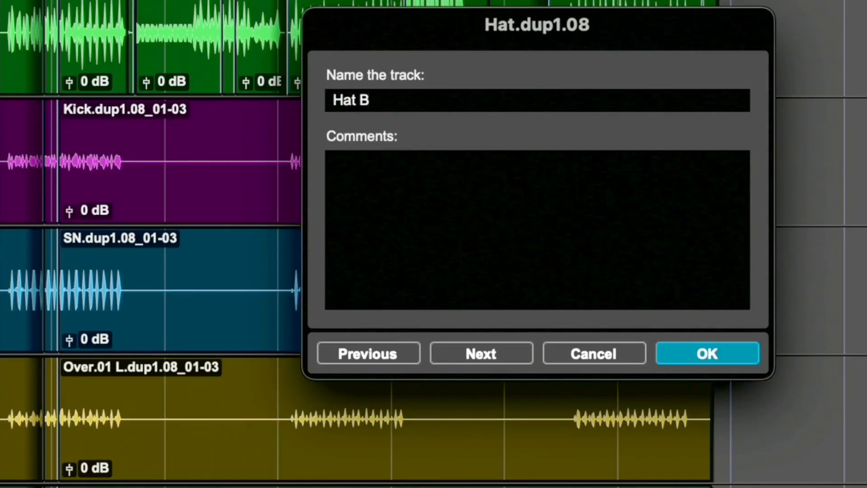
key("super+Right")
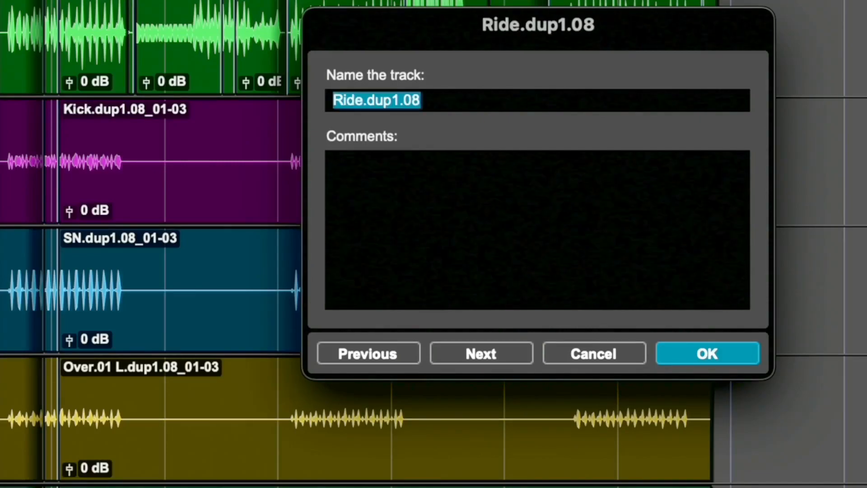
type("Ride B")
key("super+Right")
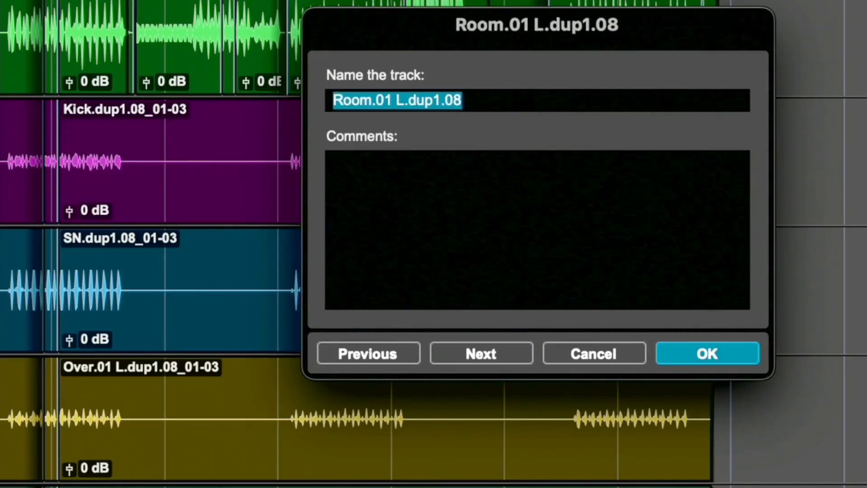
Rename the duplicated left and right room tracks as Room L B and Room R B
type("T")
key("BackSpace")
type("Room ")
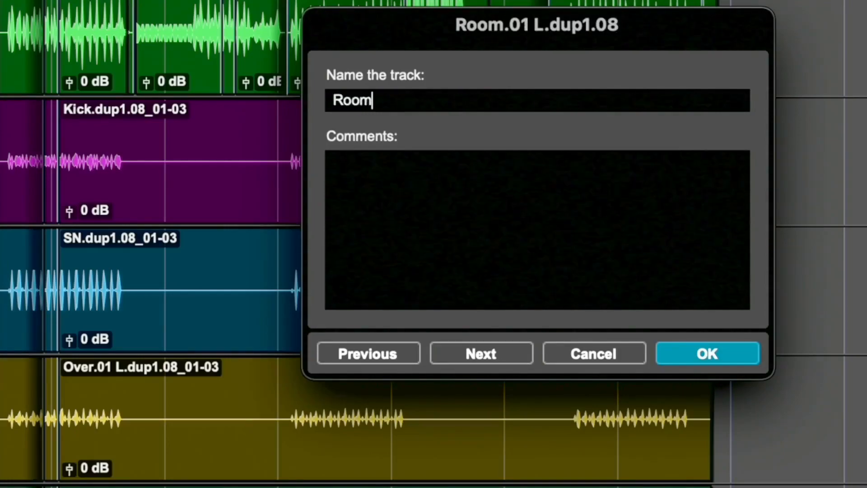
type("L B")
key("super+Right")
type("Room R")
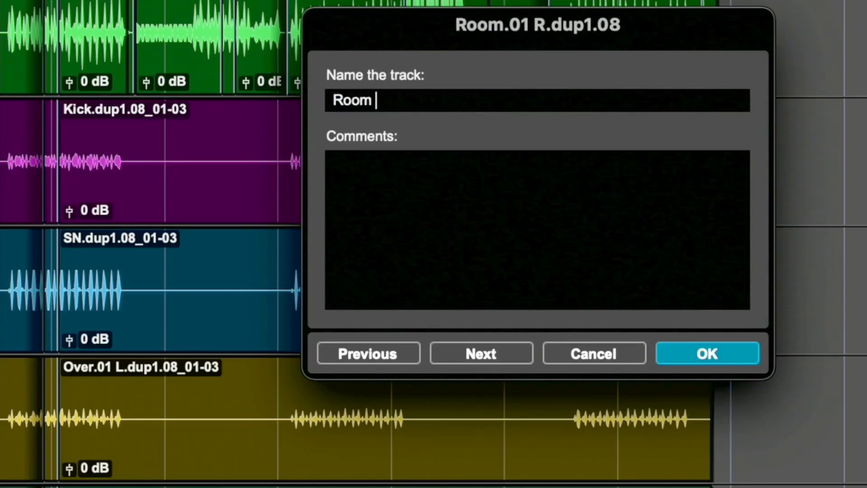
type(" B")
key("super+Right")
Rename the duplicated center room track as Room Mono B
type("Roo")
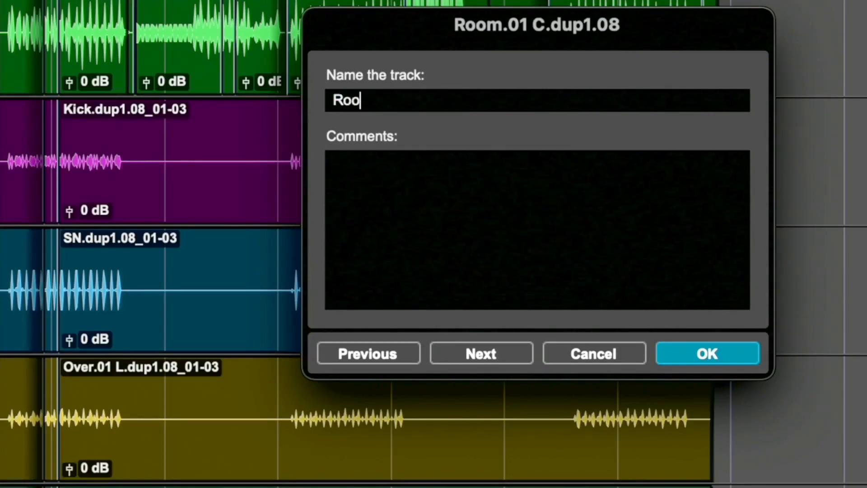
type("m C B")
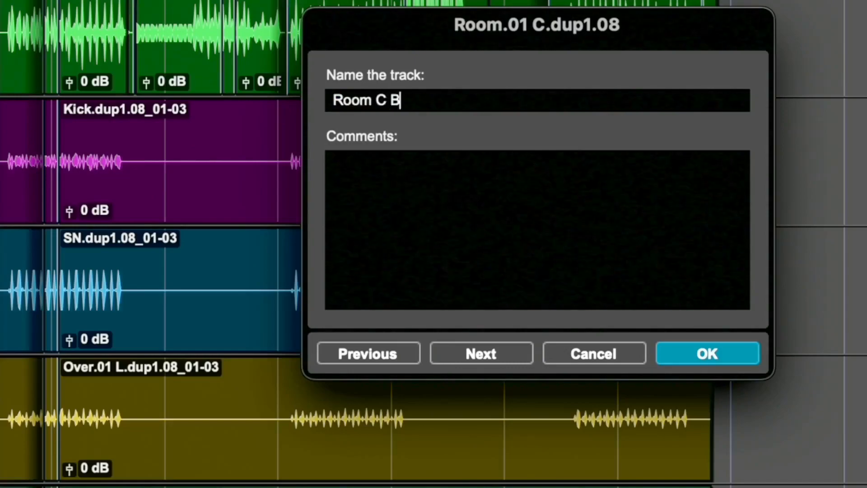
key("Left")
key("Left")
type("wn")
key("BackSpace")
key("BackSpace")
key("BackSpace")
type("Mono")
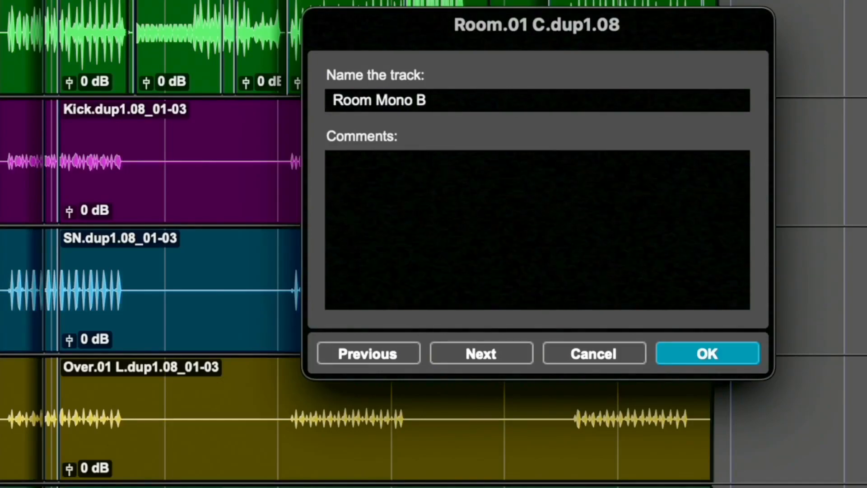
key("super+Right")
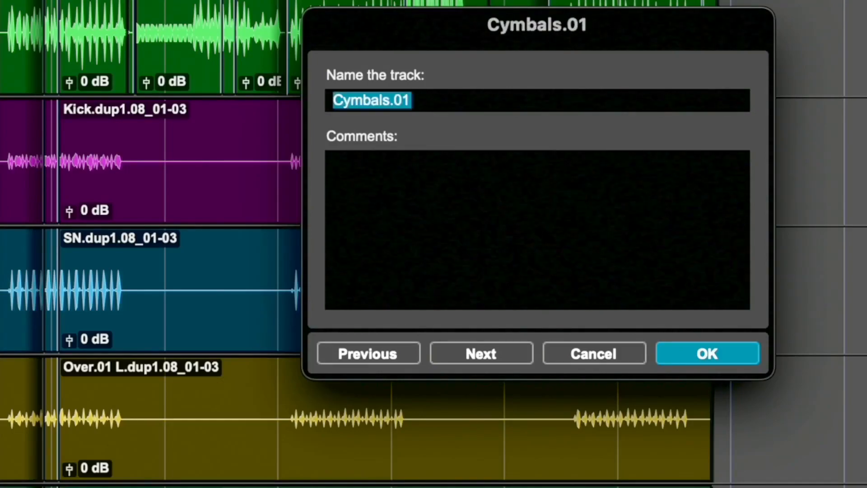
Rename the Cymbals.01 track as Cymbals and the bass track after it as Bass
key("super+Right")
key("super+Left")
key("Right")
key("BackSpace")
key("BackSpace")
key("BackSpace")
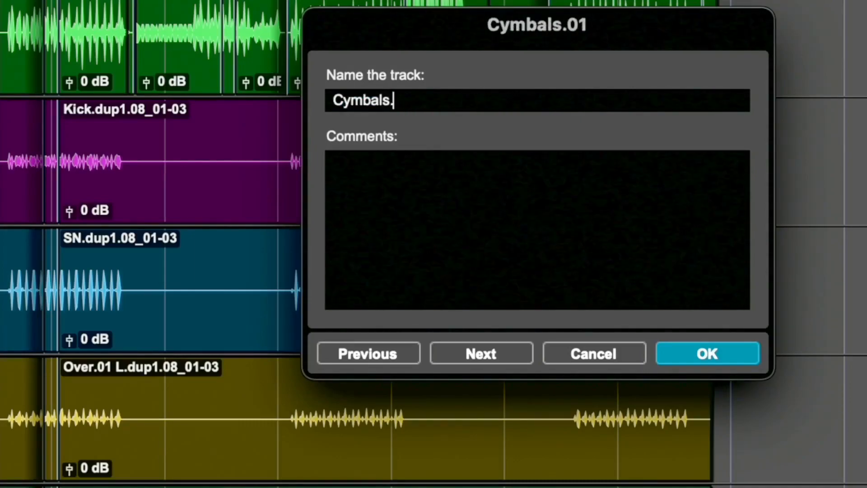
key("super+Right")
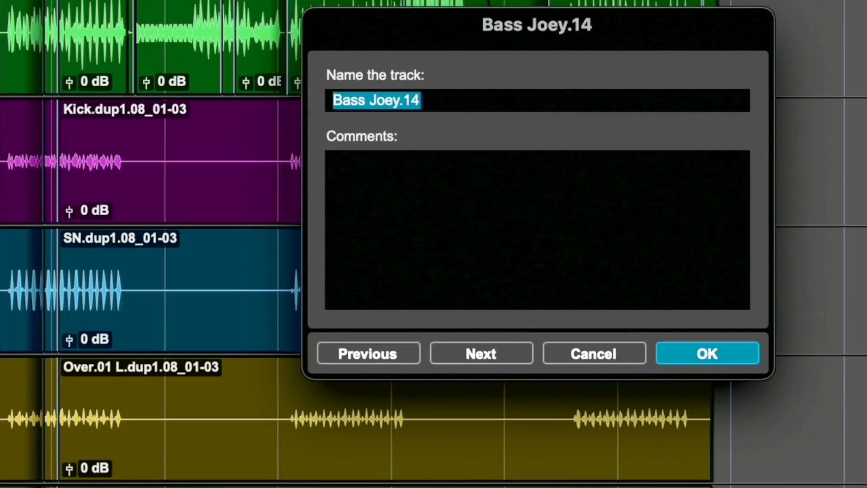
type("Bass")
key("super+Right")
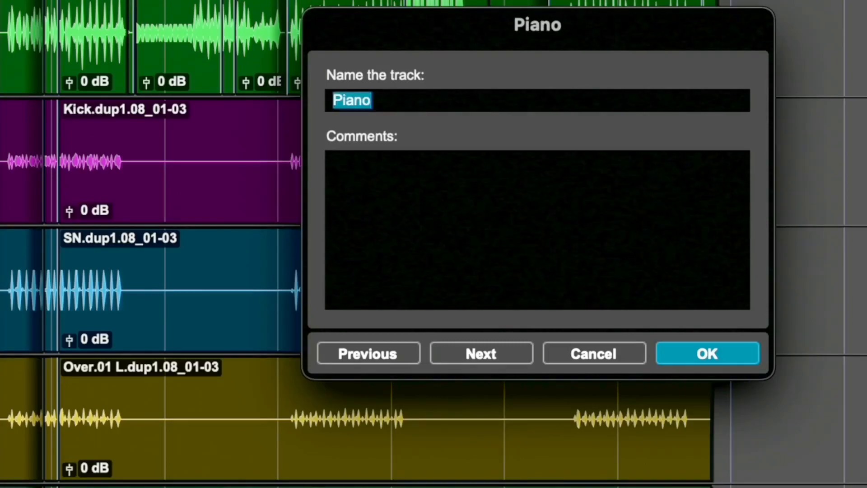
Keep the Piano track's name, rename PIANO.29 as Piano 2, and rename Piano Room.29 as Piano Room
key("super+Right")
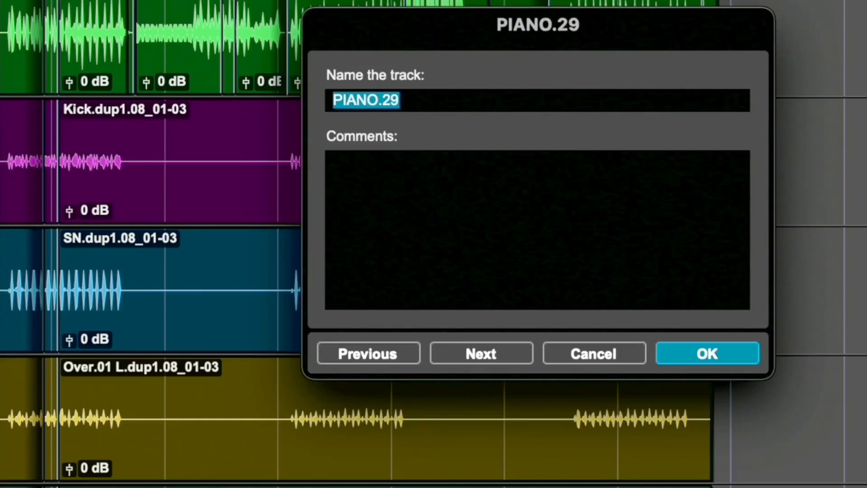
type("Pia")
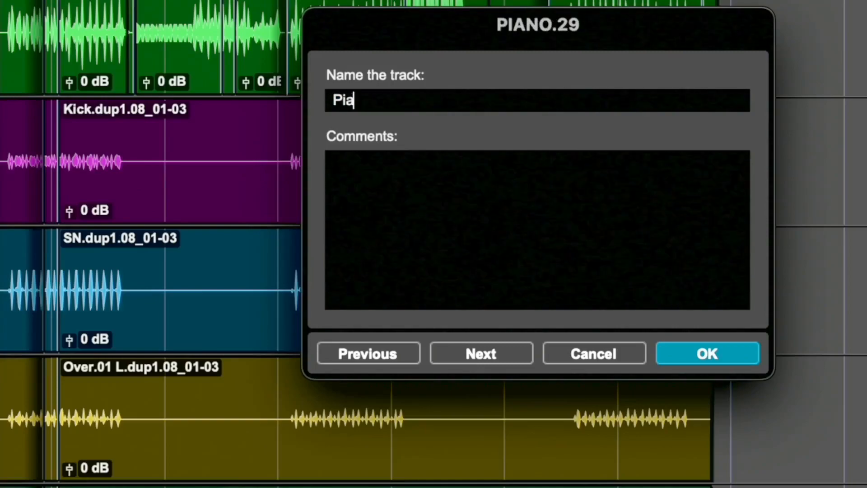
type("no Room.2")
key("super+Right")
type("Pian")
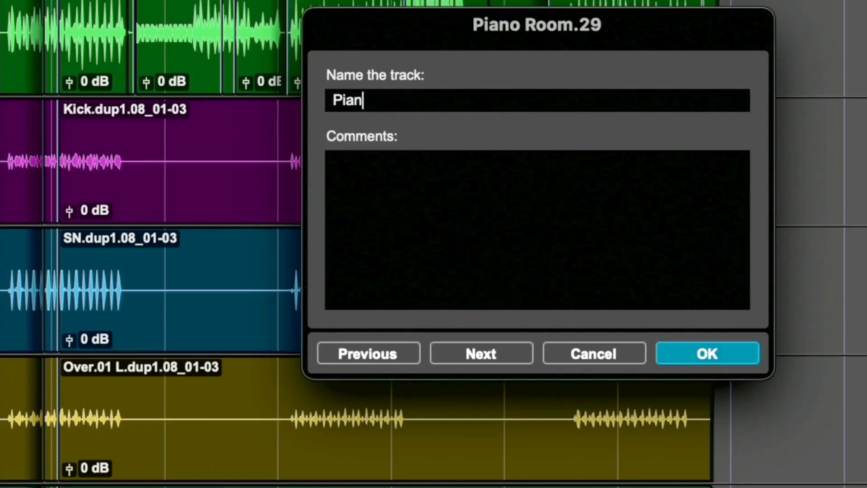
type("o Room")
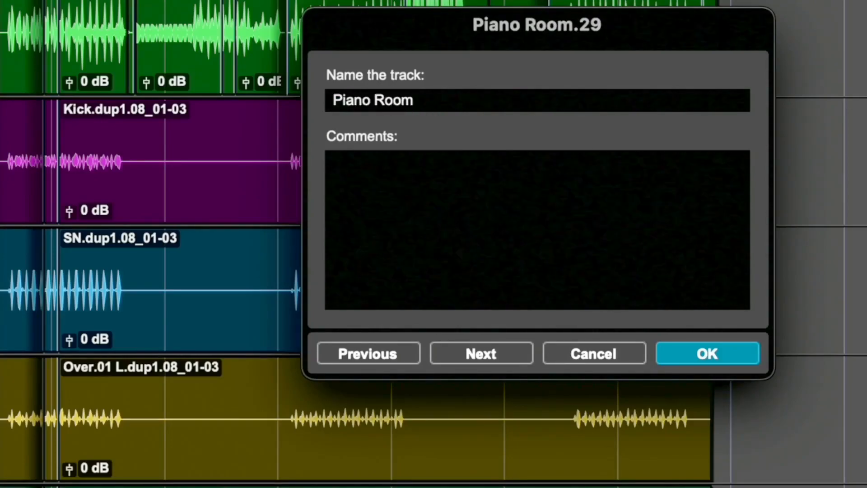
Rename the PIANO ROOM.20 track as Piano 2 Room
key("super+Right")
type("P")
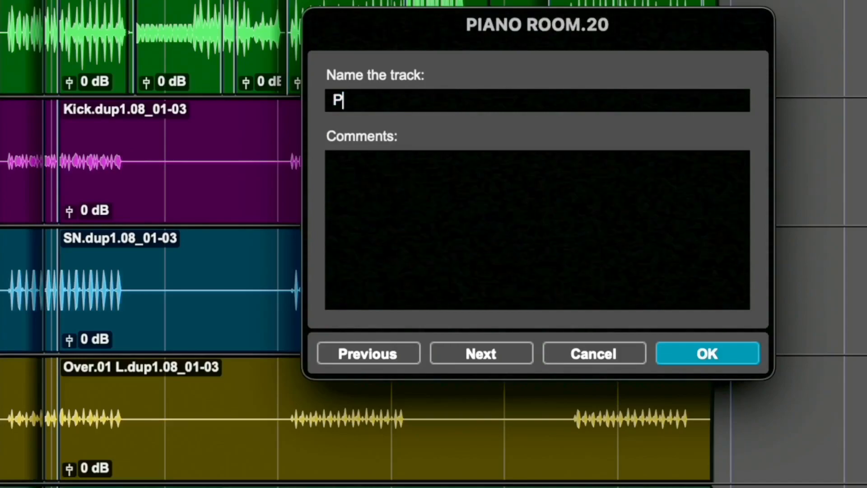
type("iano 2 Room")
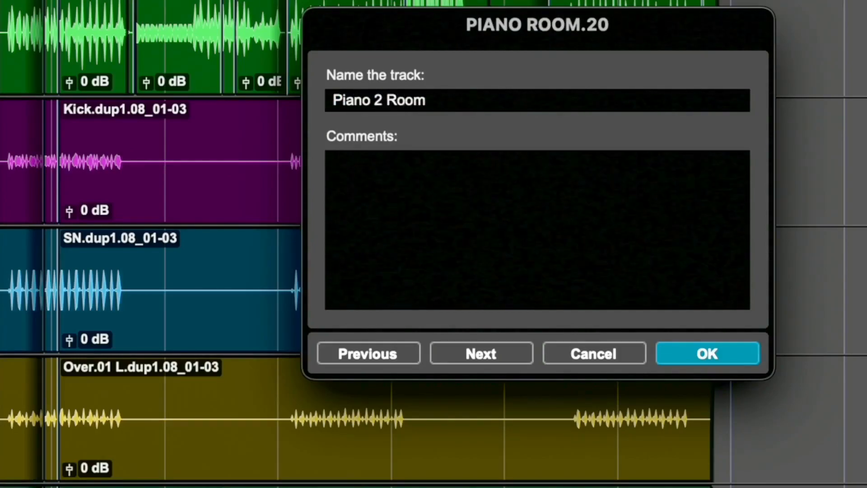
key("super+Right")
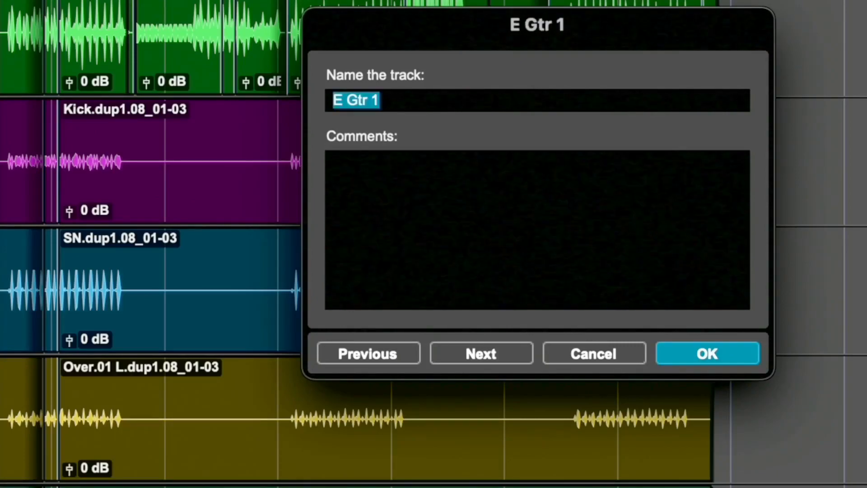
Keep the E Gtr 1 track's name and rename the E Gtr 4 Copy 2 track as E Gtr 4 2
key("super+Right")
key("super+Left")
key("super+Right")
key("Right")
key("BackSpace")
key("BackSpace")
key("BackSpace")
key("BackSpace")
key("BackSpace")
key("BackSpace")
key("BackSpace")
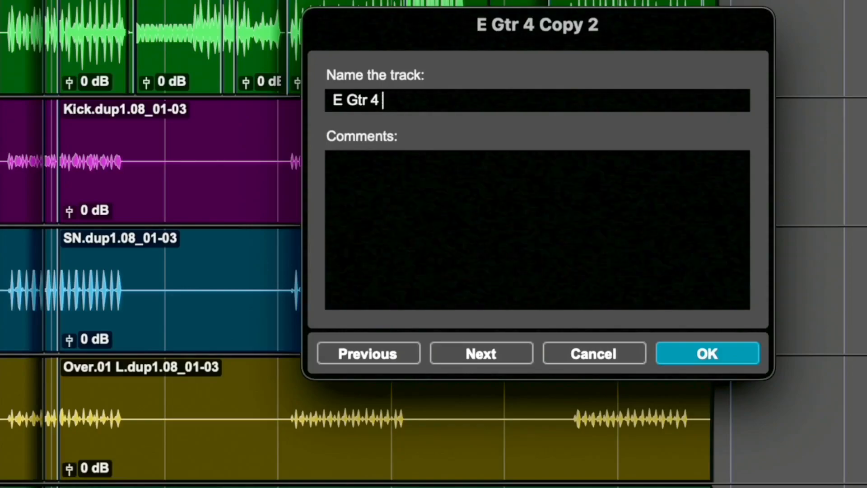
key("Return")
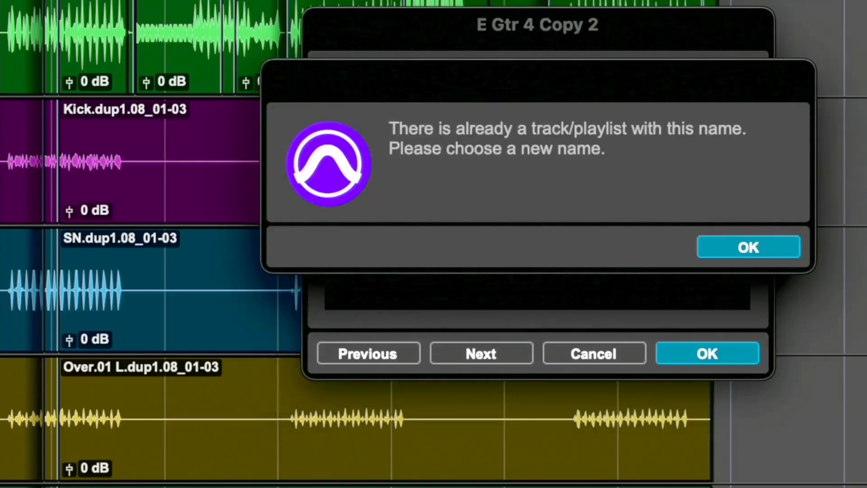
key("Return")
key("Right")
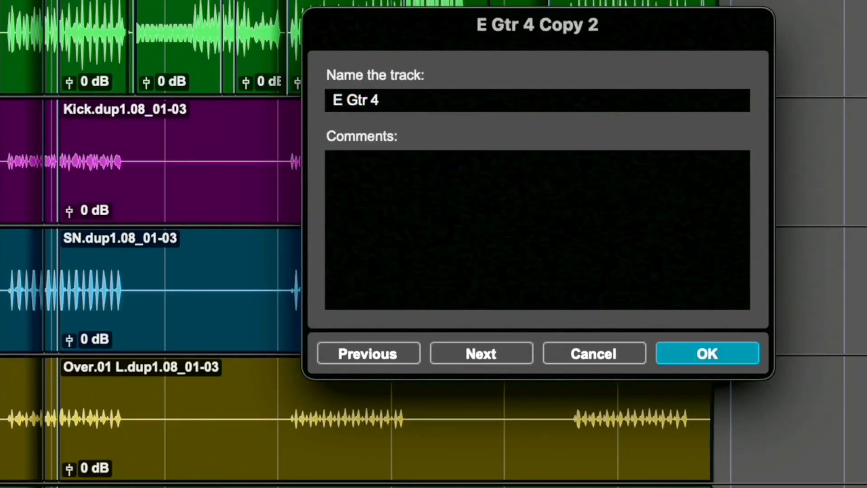
type("2")
key("Return")
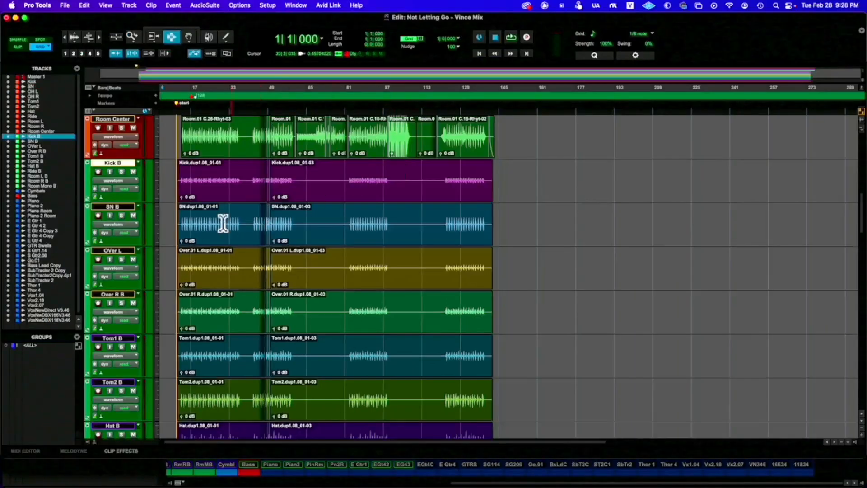
Switch to the Mix window and rename the E Gtr 4 Copy track as E Gtr 2
scroll(253, 235, "down", 1)
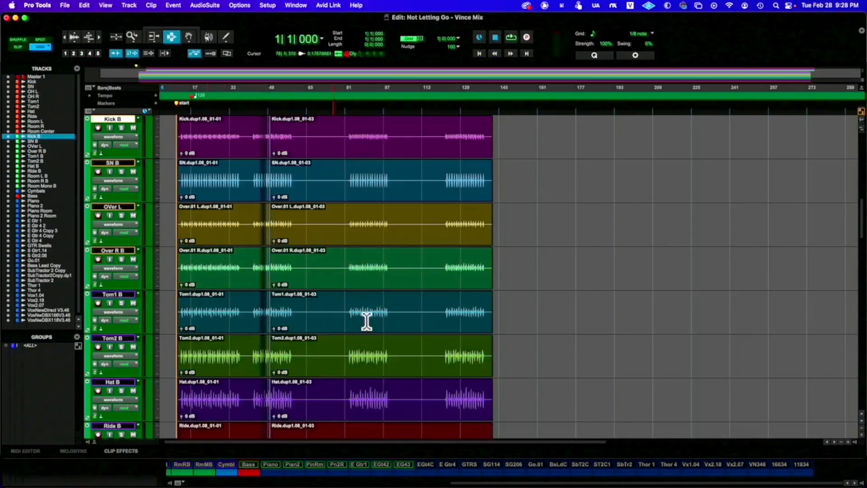
key("super+equal")
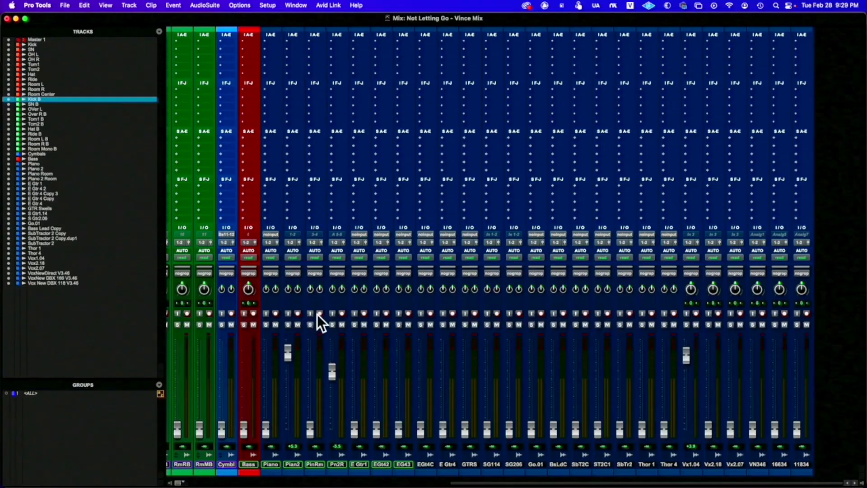
double_click(429, 464)
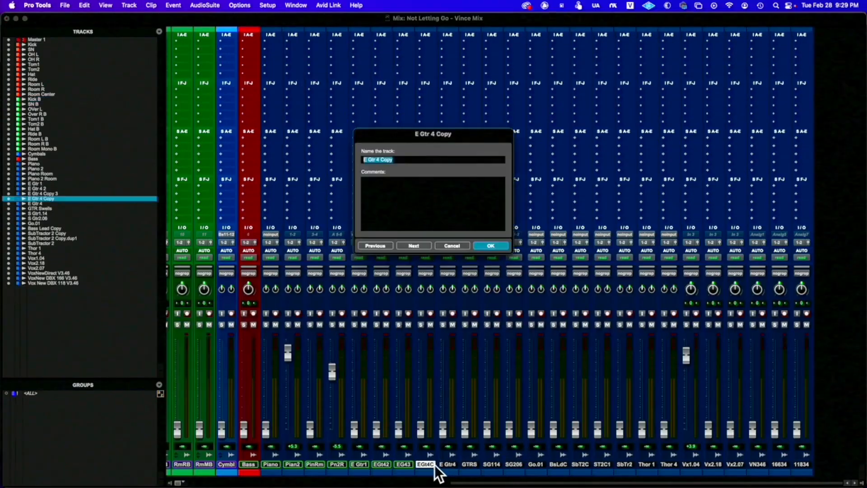
key("Right")
key("BackSpace")
key("BackSpace")
key("BackSpace")
key("BackSpace")
key("BackSpace")
key("BackSpace")
key("BackSpace")
type("2")
key("Return")
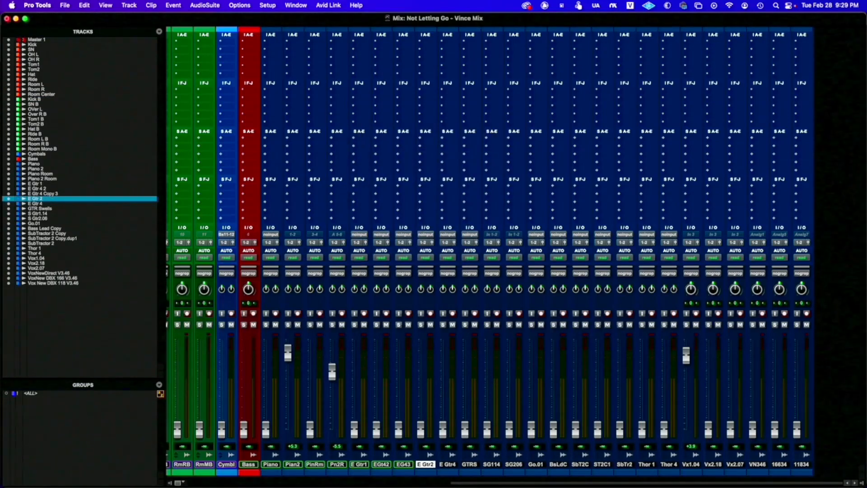
Rename the E Gtr 2 track as E Gtr 5 in the Mix window
double_click(448, 464)
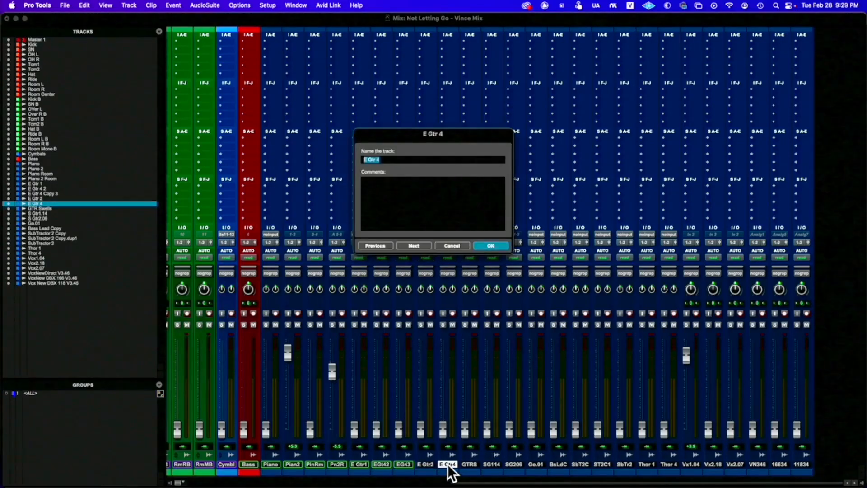
key("ctrl+Up")
key("ctrl+Up")
key("super+Left")
key("super+Left")
key("super+Left")
key("super+Right")
key("super+Right")
key("super+Right")
key("super+Right")
type("E Gtr 5")
key("ctrl+Up")
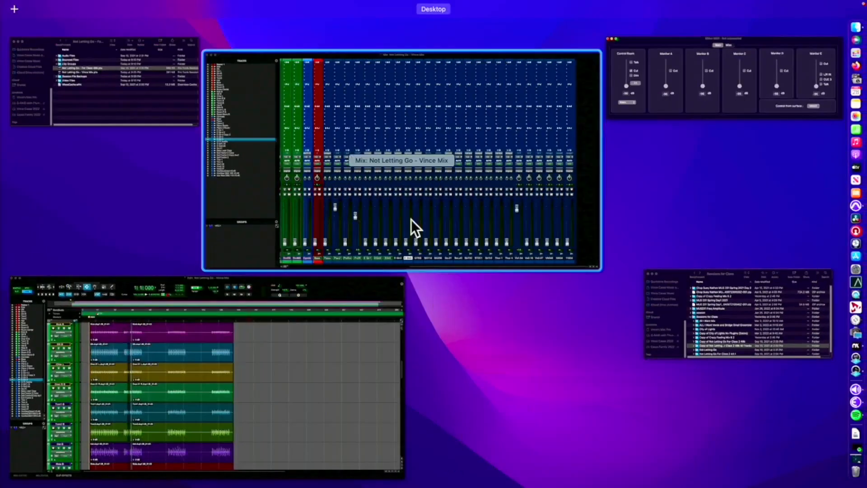
left_click(422, 174)
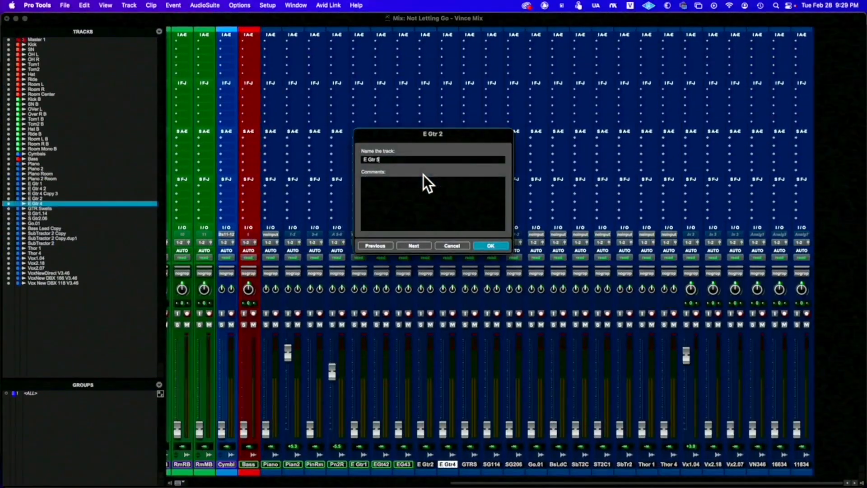
key("super+Up")
Rename the E Gtr 4 2 track as E Gtr 2
key("super+Up")
key("super+Up")
key("super+Down")
key("Right")
key("BackSpace")
key("BackSpace")
key("BackSpace")
type("2")
key("super+Down")
Rename the E Gtr 4 Copy 3 track as E Gtr 3
key("Right")
key("BackSpace")
key("BackSpace")
key("BackSpace")
key("BackSpace")
key("BackSpace")
key("BackSpace")
key("BackSpace")
key("BackSpace")
type("3")
key("super+Down")
Try to rename the E Gtr 5 track as E Gtr 4
key("Right")
key("BackSpace")
key("BackSpace")
type("4")
key("super+Down")
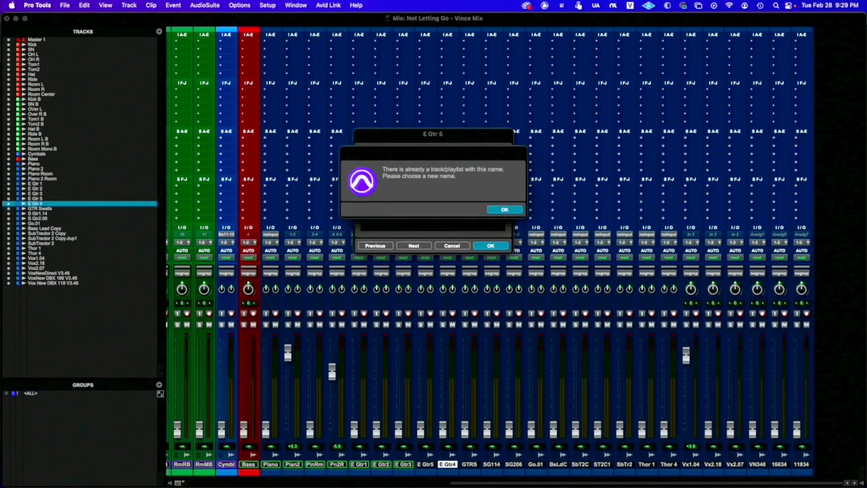
key("Return")
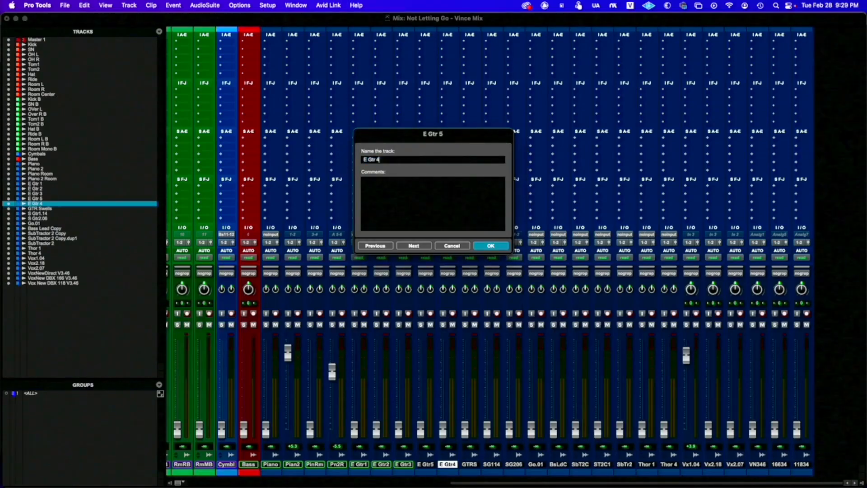
Swap the names of the two neighbouring guitar tracks so E Gtr 5 becomes E Gtr 4 and E Gtr 4 becomes E Gtr 5
type("5")
key("super+Right")
key("Right")
key("super+Left")
key("Right")
key("BackSpace")
type("4")
key("super+Right")
key("Right")
type("5")
key("super+Right")
Keep the GTR Swells name, rename S Gtr1.14 as S Gtr1, and rename S Gtr2.08 as S Gtr2
key("super+Right")
key("Right")
key("BackSpace")
key("BackSpace")
key("BackSpace")
key("BackSpace")
type("1")
key("super+Right")
key("Right")
key("BackSpace")
key("BackSpace")
key("BackSpace")
key("super+Right")
Rename the Go.01 track as Go
key("Right")
key("BackSpace")
key("BackSpace")
key("BackSpace")
key("super+Right")
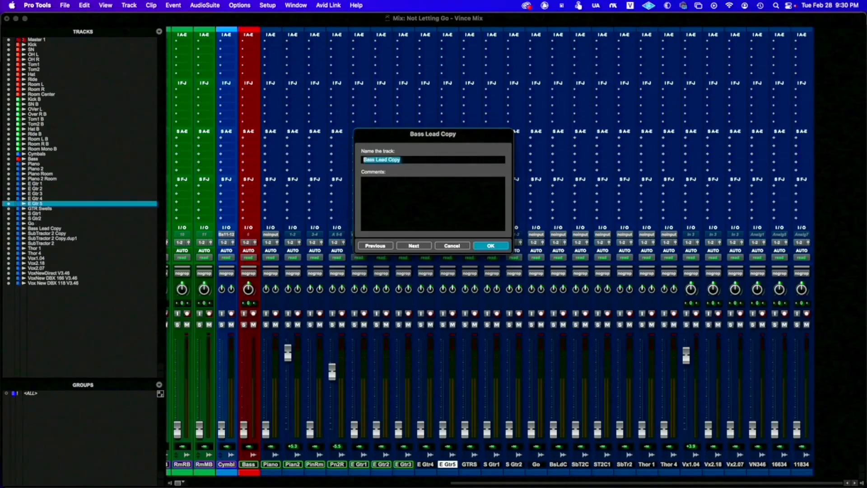
Rename the Bass Lead Copy track as Bass Lead
key("Right")
key("BackSpace")
key("BackSpace")
key("BackSpace")
key("BackSpace")
key("BackSpace")
key("super+Right")
Rename the SubTractor 2 Copy track as Synth
key("Right")
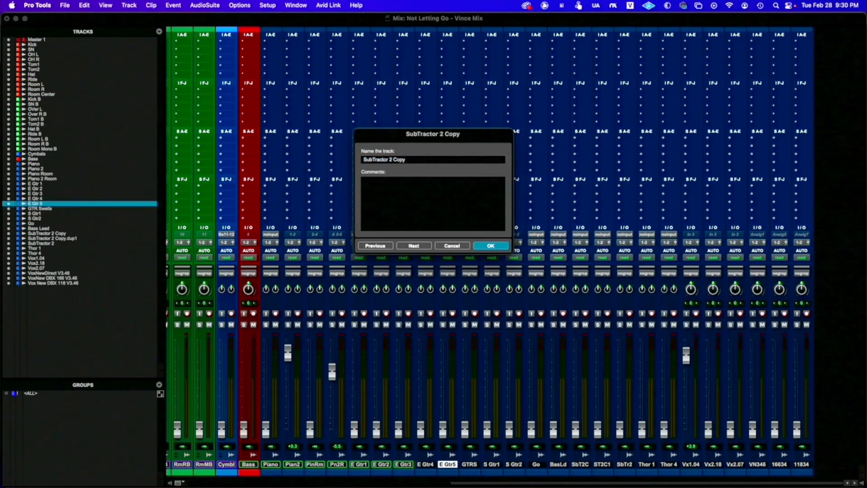
key("BackSpace")
key("BackSpace")
key("BackSpace")
key("BackSpace")
key("BackSpace")
key("BackSpace")
key("BackSpace")
key("BackSpace")
key("BackSpace")
key("BackSpace")
key("BackSpace")
key("BackSpace")
key("BackSpace")
key("BackSpace")
key("BackSpace")
key("BackSpace")
type("Synth")
key("super+Right")
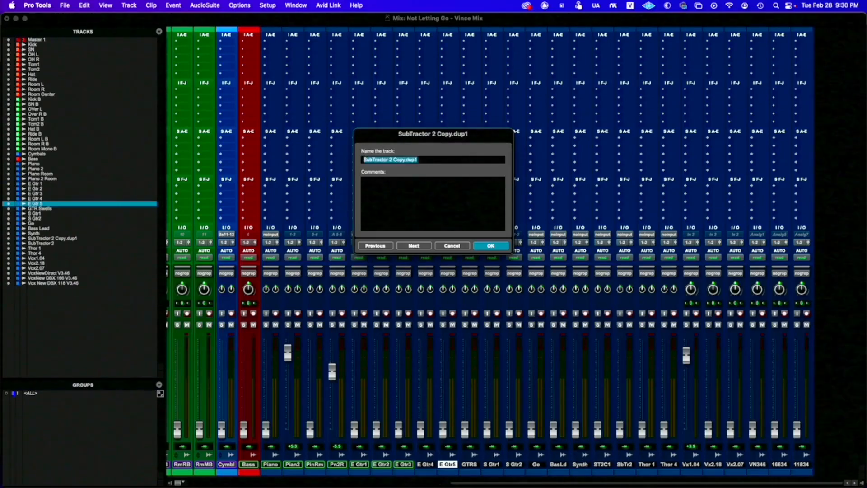
Rename the SubTractor 2 Copy.dup1 track as Synth 2 and the SubTractor 2 track as Synth 3
type("Synth 2")
key("super+Right")
type("Synth 3")
key("super+Right")
Rename the Thor 1 track as Synth4 and the Thor 4 track as Synth5
type("Sythn")
key("BackSpace")
type("nth")
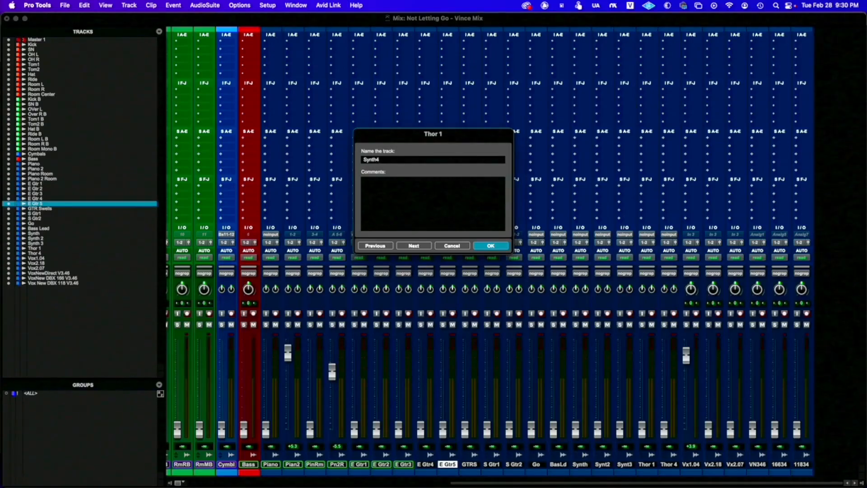
key("super+Right")
type("Synth")
key("super+Right")
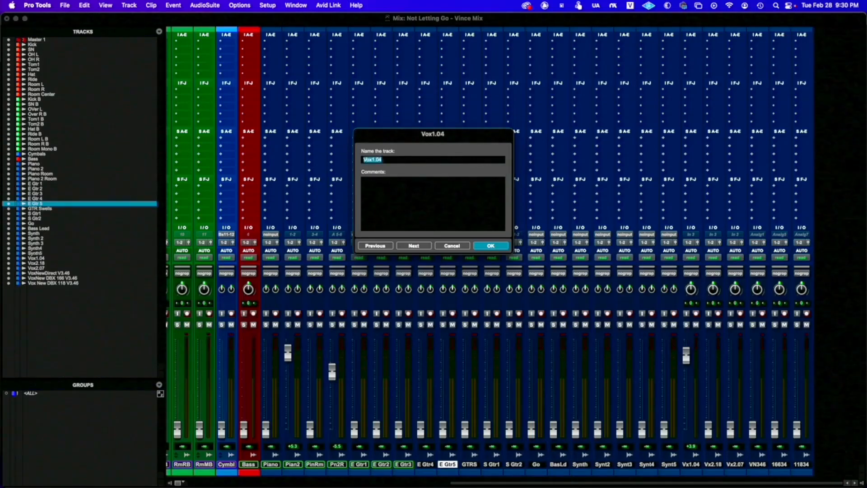
Rename the Vox1.04 track as Vox
key("Right")
key("BackSpace")
key("BackSpace")
key("BackSpace")
key("BackSpace")
key("super+Right")
Rename the Vox2.18 track as Vox1
key("Right")
key("BackSpace")
key("BackSpace")
key("BackSpace")
key("BackSpace")
key("super+Right")
key("Right")
key("BackSpace")
key("BackSpace")
key("BackSpace")
key("BackSpace")
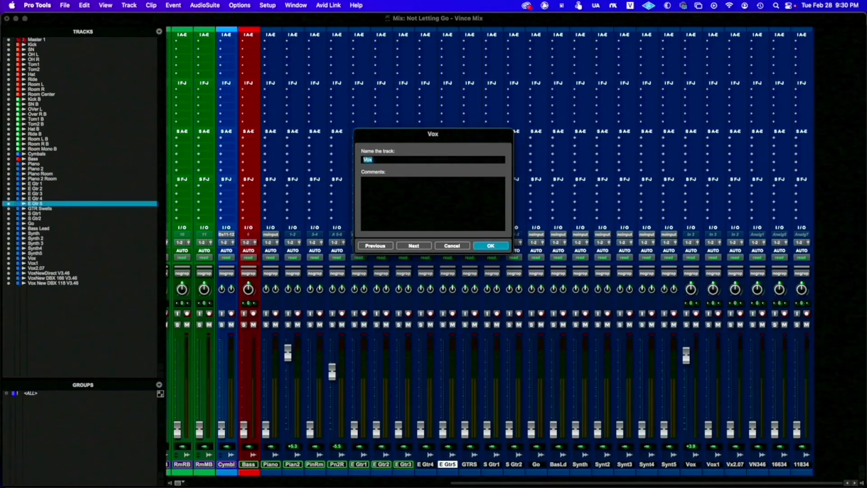
Keep the Vox track's name and rename the Vox1 track after it as Vox2
key("Right")
type("1")
key("super+Right")
key("super+Right")
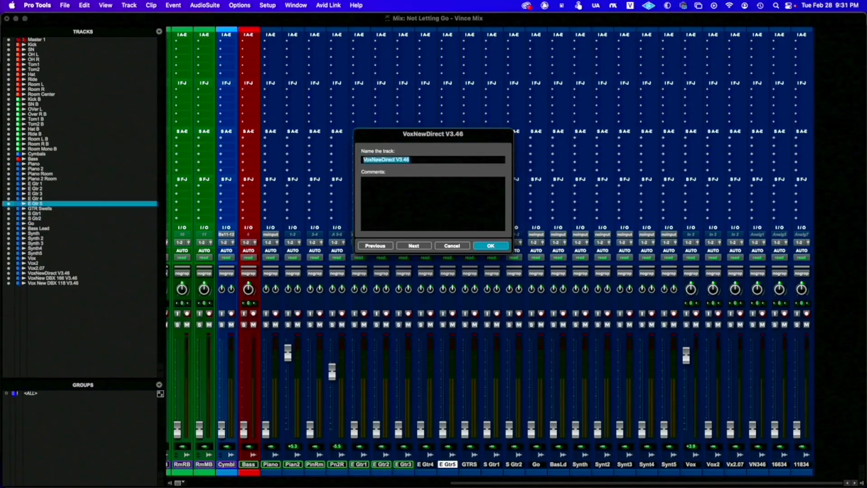
Rename the Vox2.07 track as Vox3
key("super+Left")
key("Right")
key("BackSpace")
key("BackSpace")
key("BackSpace")
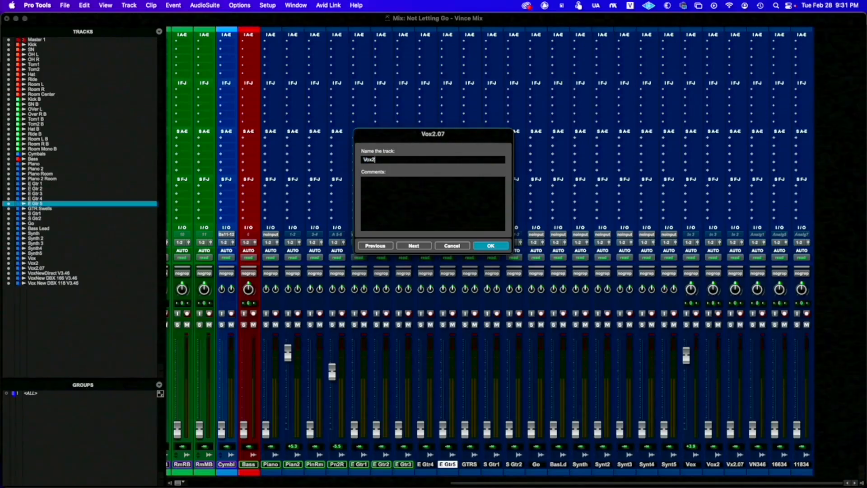
type("3")
key("super+Right")
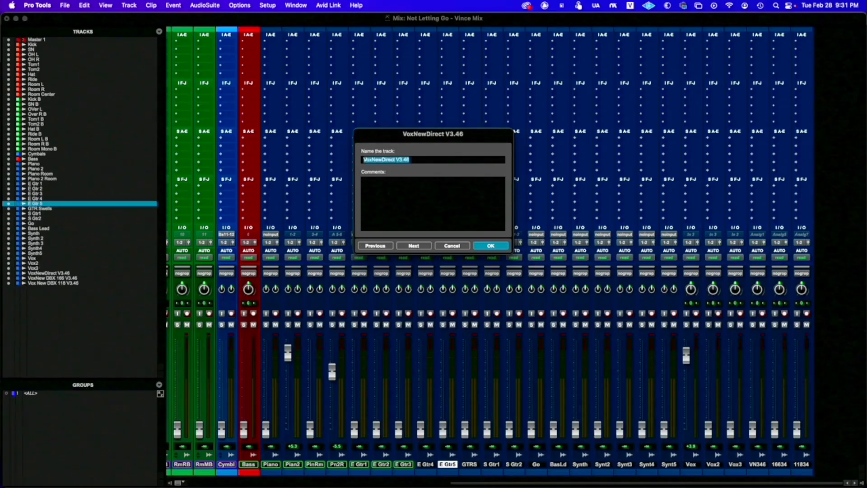
Rename the VoxNewDirect V3.46 track as Vox4
key("Right")
key("BackSpace")
key("BackSpace")
key("BackSpace")
key("BackSpace")
key("BackSpace")
key("BackSpace")
key("BackSpace")
key("BackSpace")
key("BackSpace")
key("BackSpace")
key("BackSpace")
key("BackSpace")
key("BackSpace")
key("super+Right")
Rename the VoxNew DBX 166 V3.46 track as Vox5 and enter DBX166 in its comments
key("Right")
key("BackSpace")
key("BackSpace")
key("BackSpace")
key("BackSpace")
key("BackSpace")
key("BackSpace")
key("BackSpace")
key("BackSpace")
key("BackSpace")
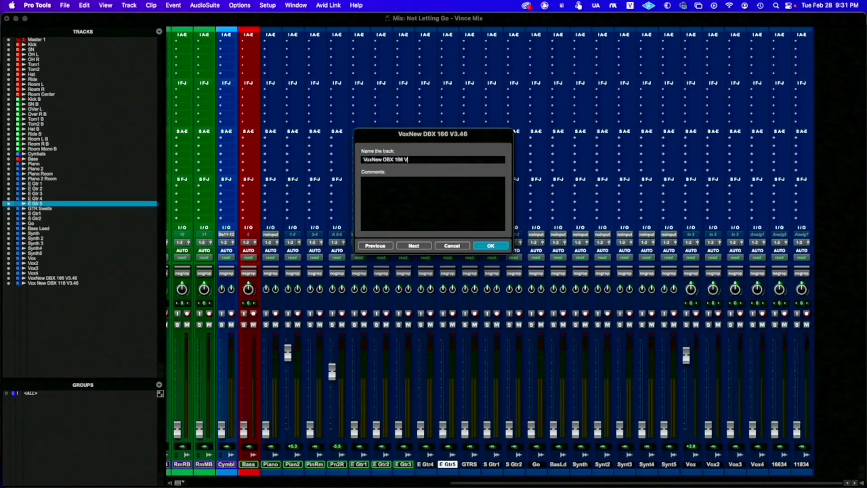
key("BackSpace")
key("BackSpace")
key("BackSpace")
key("BackSpace")
key("BackSpace")
key("BackSpace")
key("BackSpace")
key("BackSpace")
type("5")
left_click(428, 192)
type("DBX166")
key("super+Right")
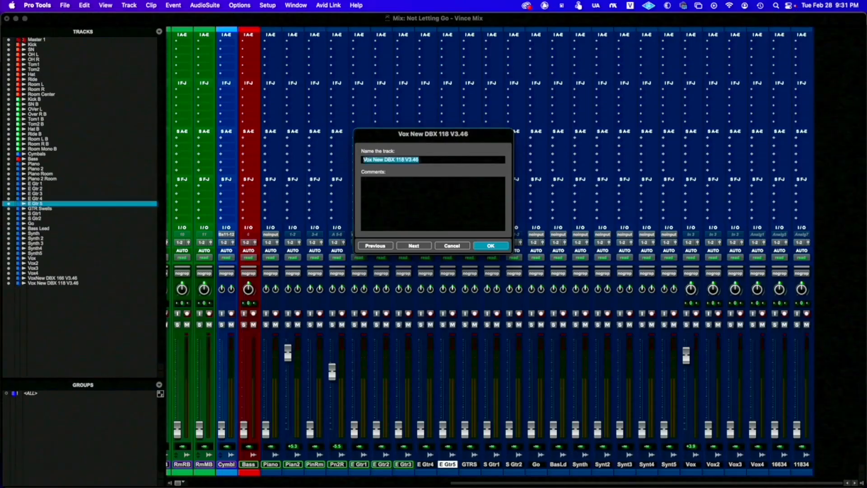
Rename the Vox New DBX 118 V3.46 track as Vox6 and enter DBX 118 in its comments
key("Right")
key("BackSpace")
key("BackSpace")
key("BackSpace")
key("BackSpace")
key("BackSpace")
key("BackSpace")
key("BackSpace")
key("BackSpace")
key("BackSpace")
key("BackSpace")
key("BackSpace")
key("BackSpace")
key("BackSpace")
key("BackSpace")
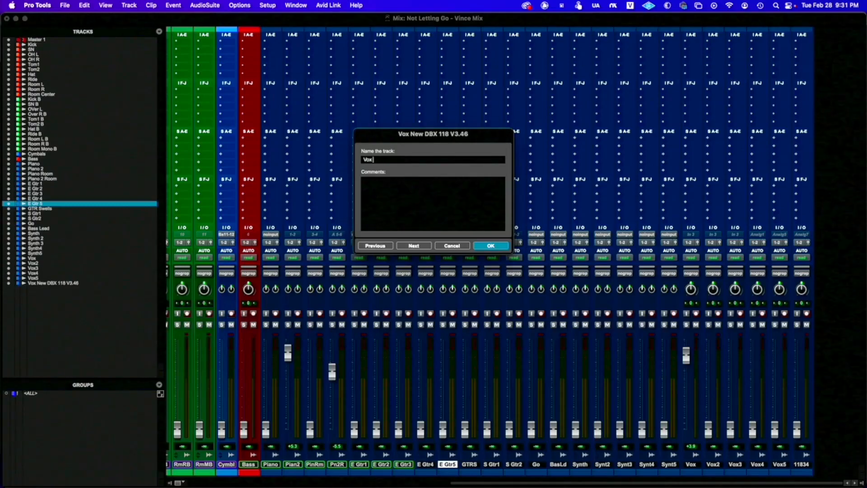
left_click(428, 212)
type("DBX 118")
key("Return")
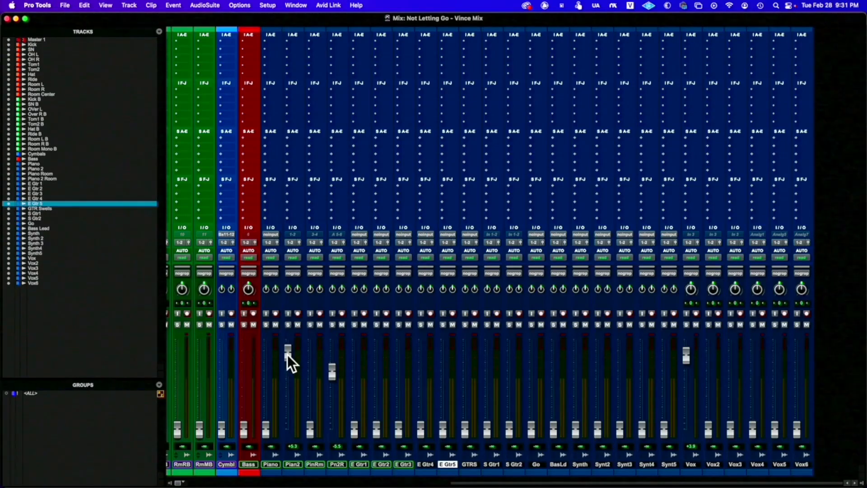
Pull the Piano 2 and Piano 2 Room faders all the way down
left_click_drag(288, 354, 291, 425)
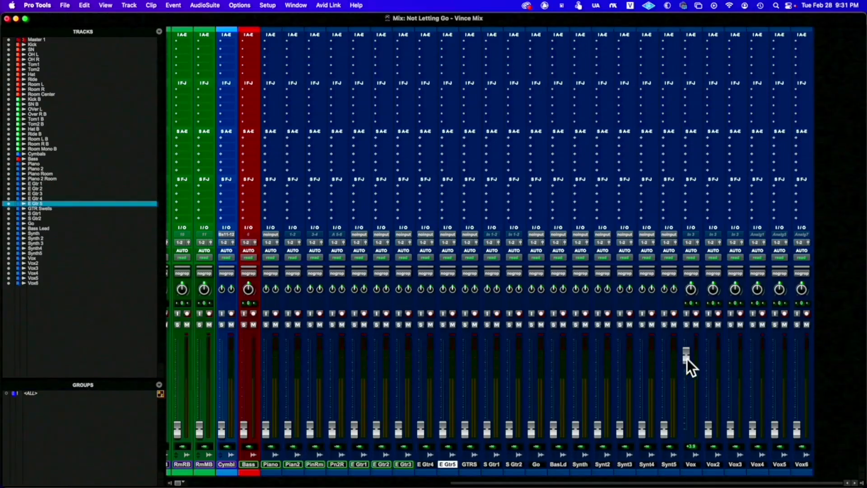
scroll(405, 396, "left", 10)
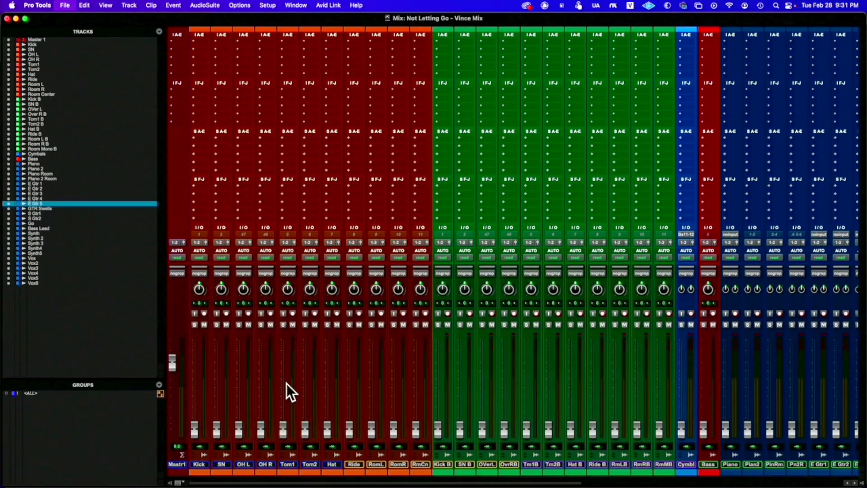
Switch to the Edit window and look over the track clips, checking the edits on the main drum tracks
key("super+equal")
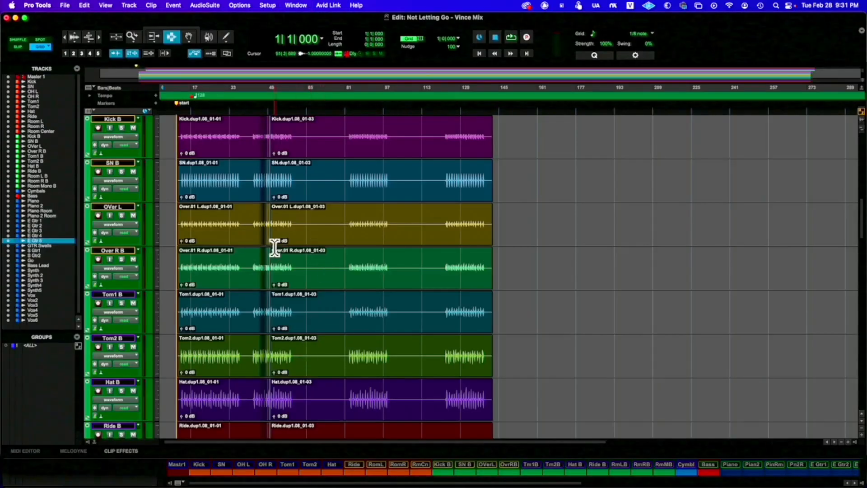
scroll(162, 247, "down", 5)
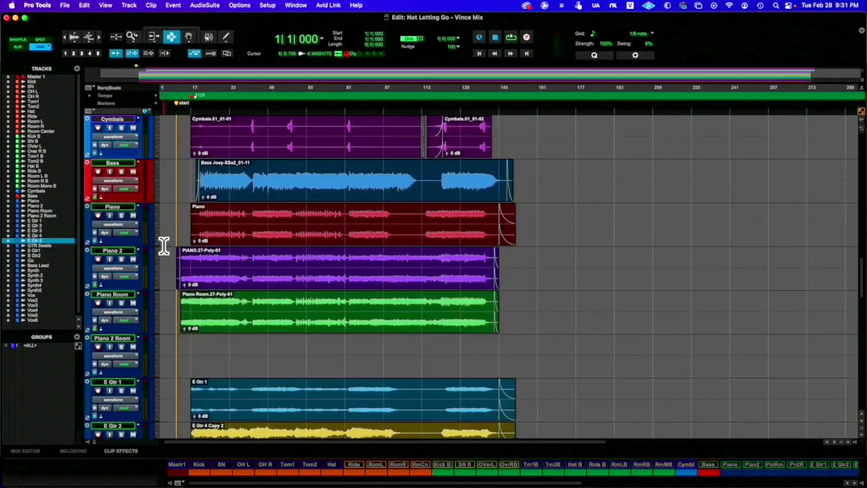
scroll(164, 248, "up", 15)
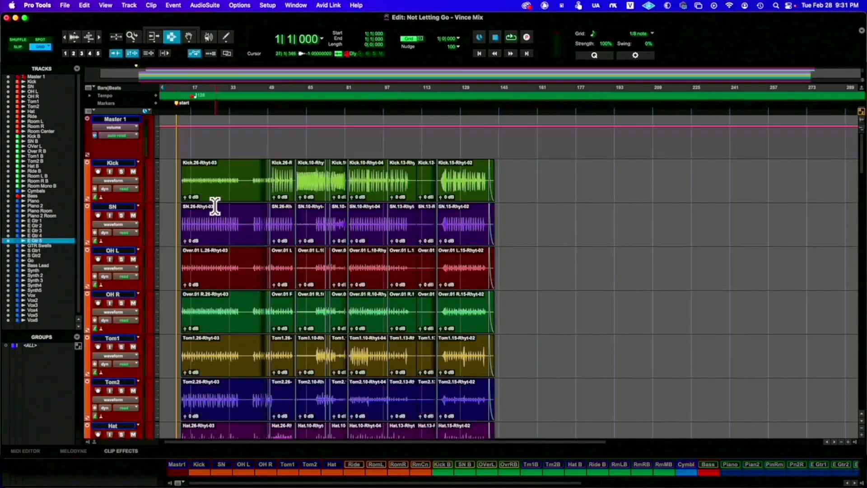
left_click(100, 37)
left_click(99, 37)
left_click(99, 37)
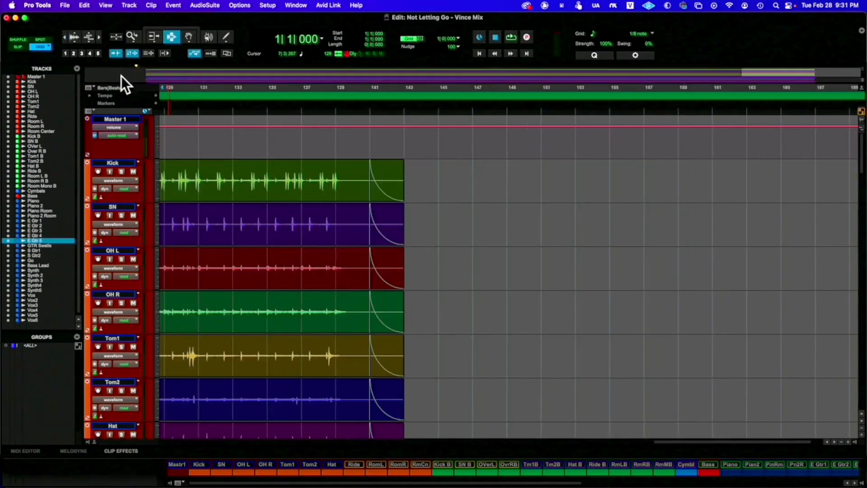
scroll(301, 186, "left", 10)
scroll(302, 187, "left", 15)
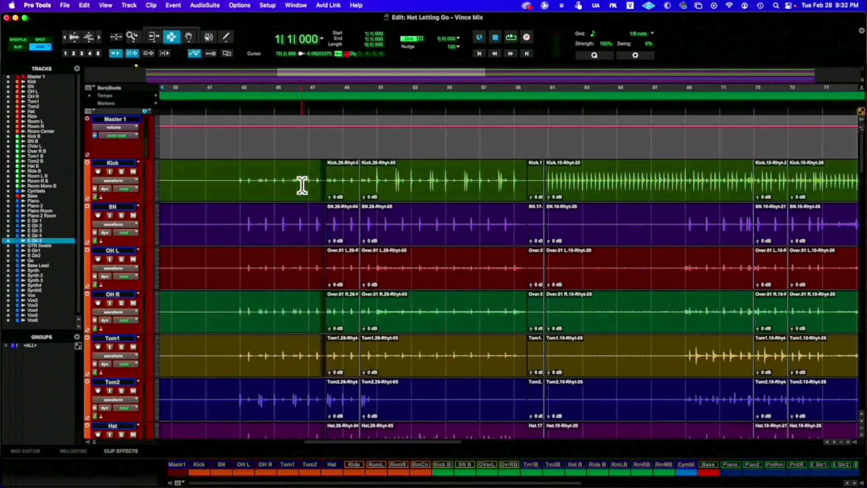
left_click(99, 37)
left_click(99, 37)
left_click(99, 37)
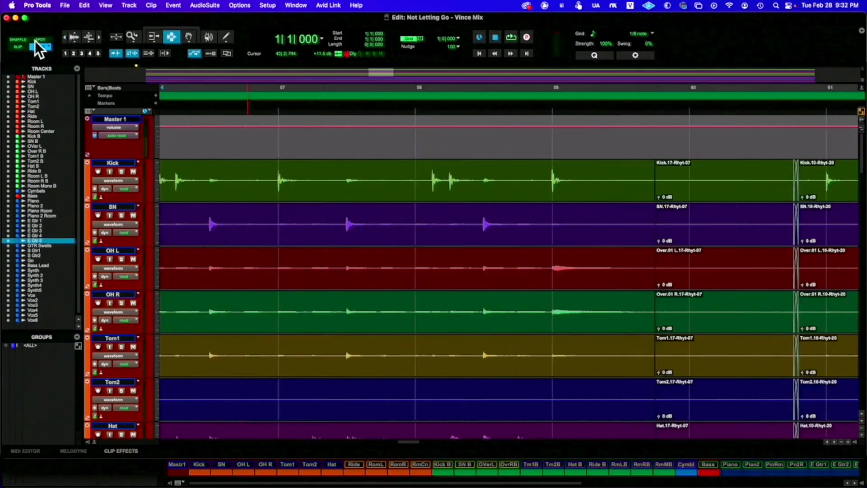
Set the edit mode to Slip and place the cursor on the first kick hit at bar 13
left_click(20, 46)
left_click(99, 37)
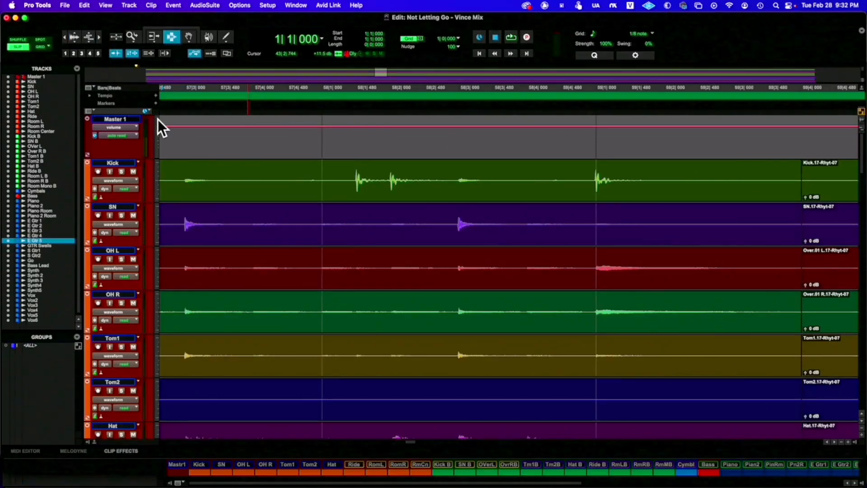
scroll(256, 141, "left", 5)
scroll(256, 141, "left", 15)
scroll(256, 140, "left", 18)
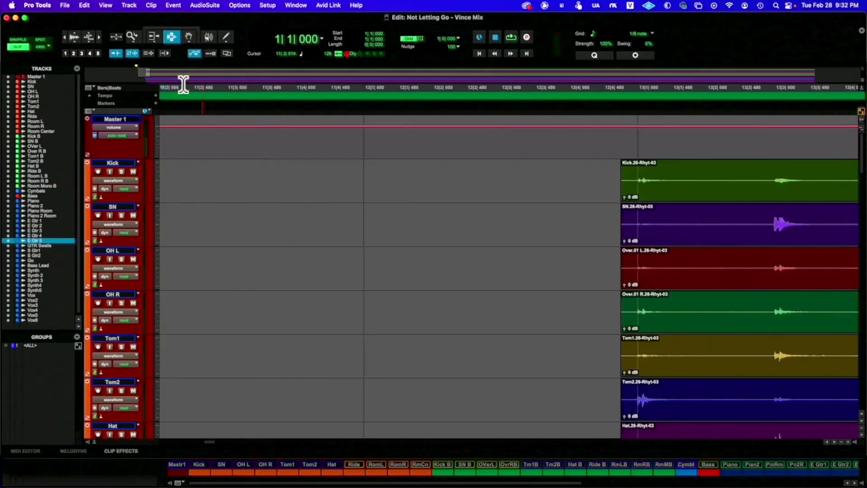
scroll(186, 96, "right", 10)
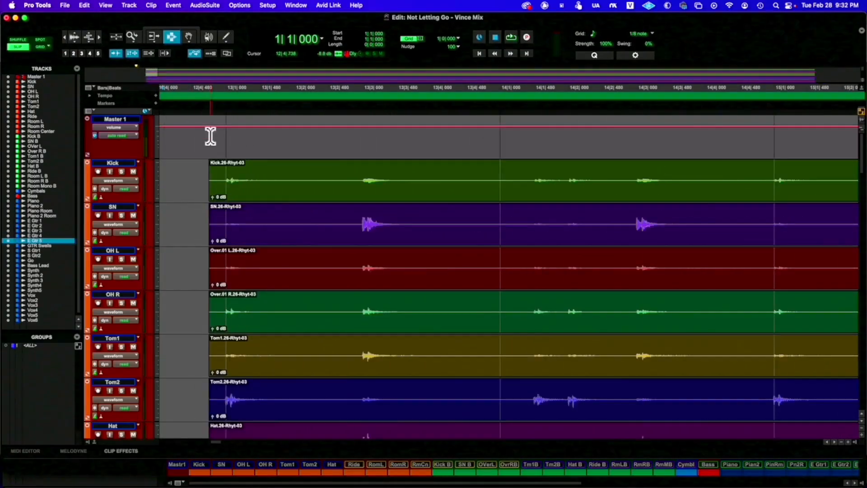
left_click(225, 180)
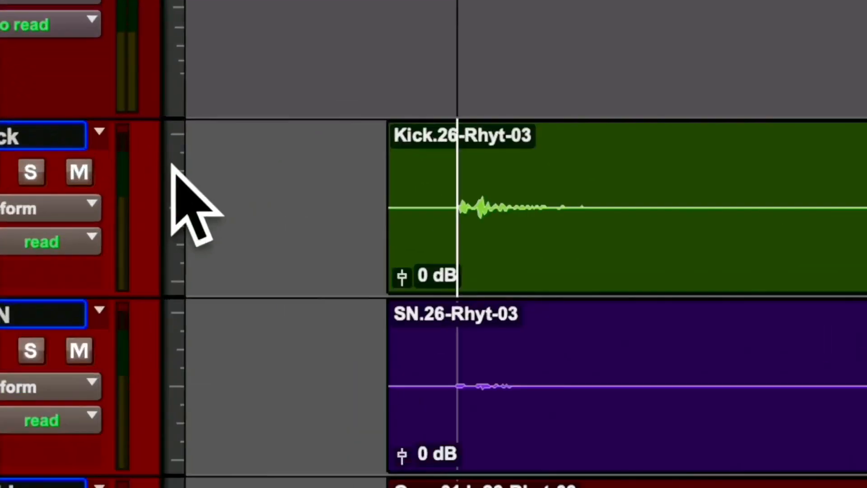
Set the height of all tracks to micro and hide the clip names
left_click(172, 165)
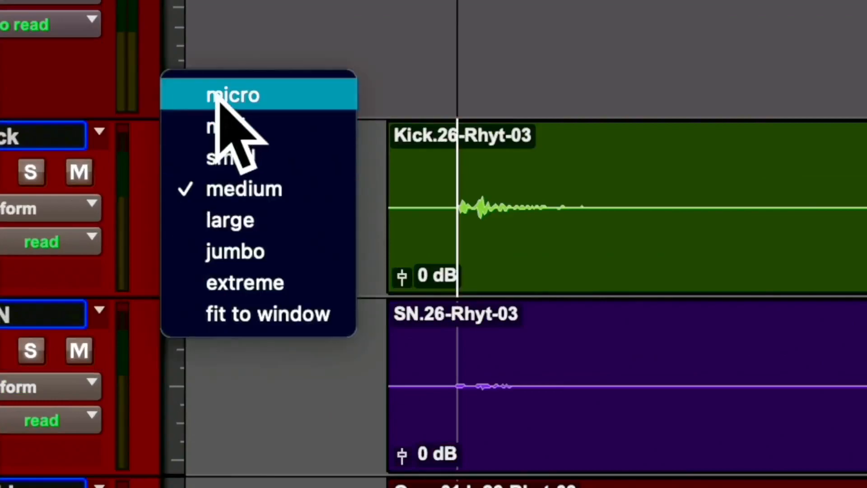
left_click(216, 96)
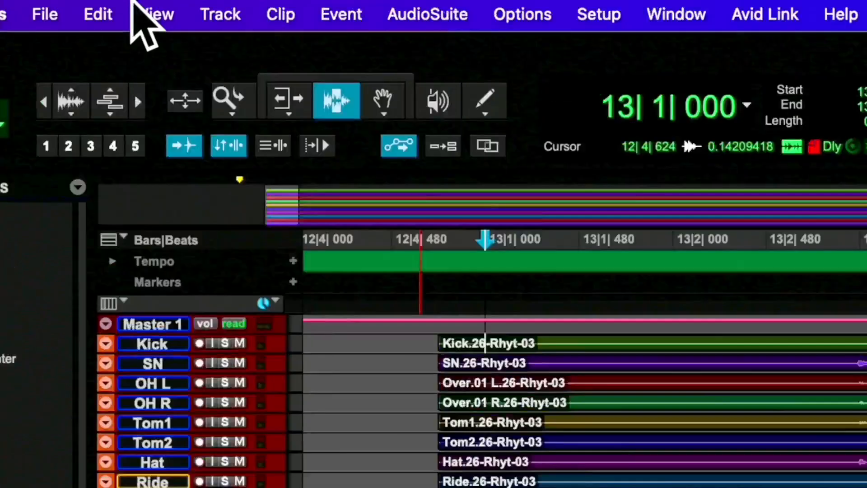
left_click(148, 9)
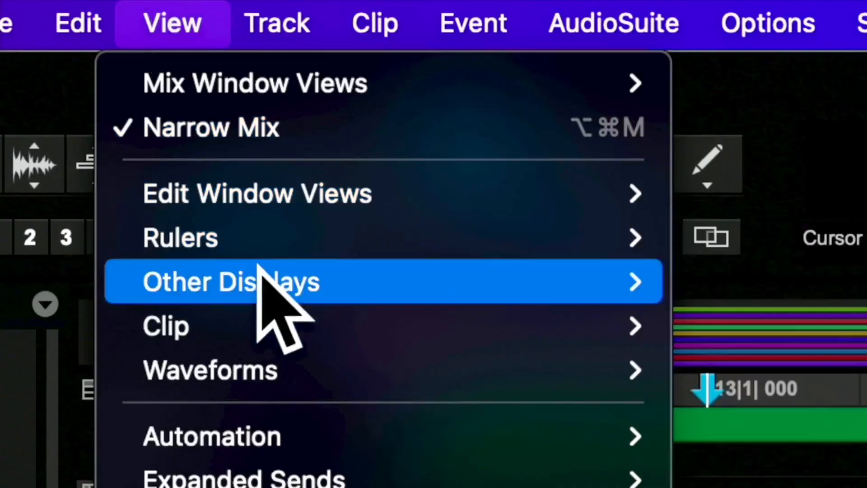
mouse_move(280, 311)
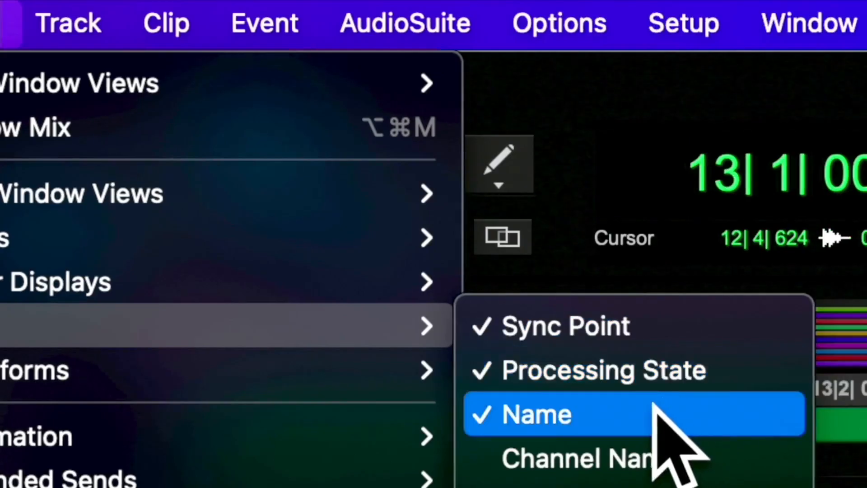
left_click(654, 406)
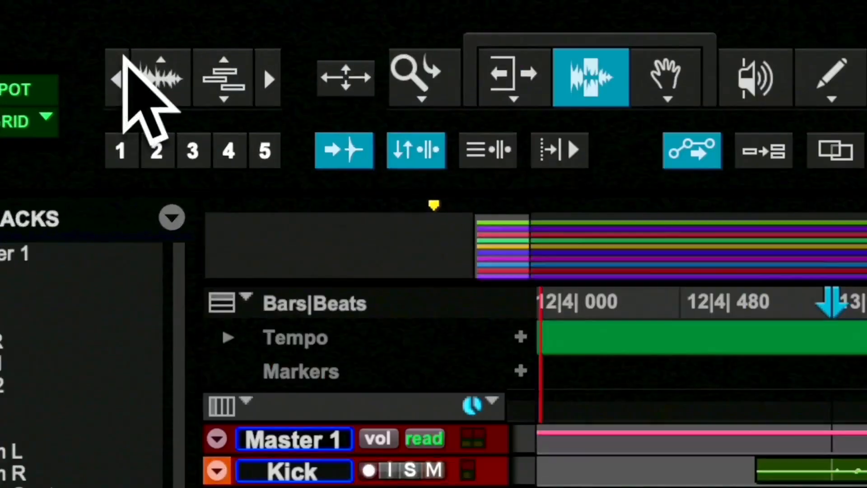
Examine how the hits on the main and B drum tracks line up on beats 1 and 3 of bar 13
left_click(161, 58)
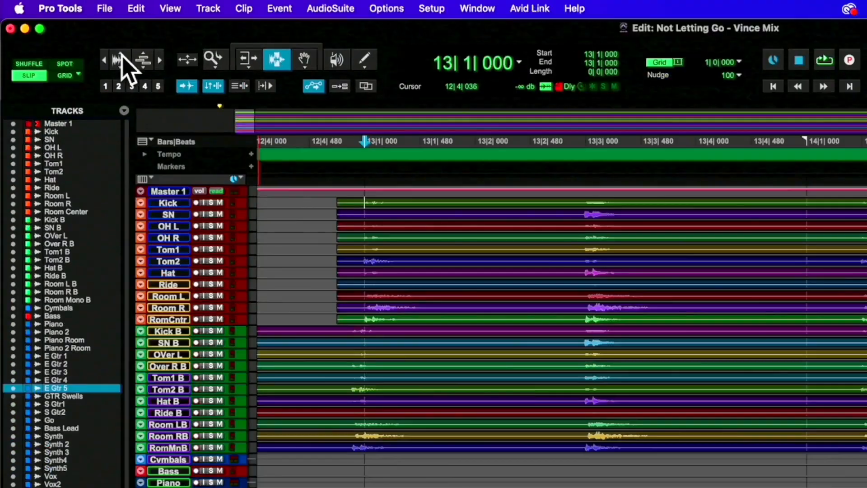
left_click(163, 60)
left_click(119, 66)
left_click(366, 235)
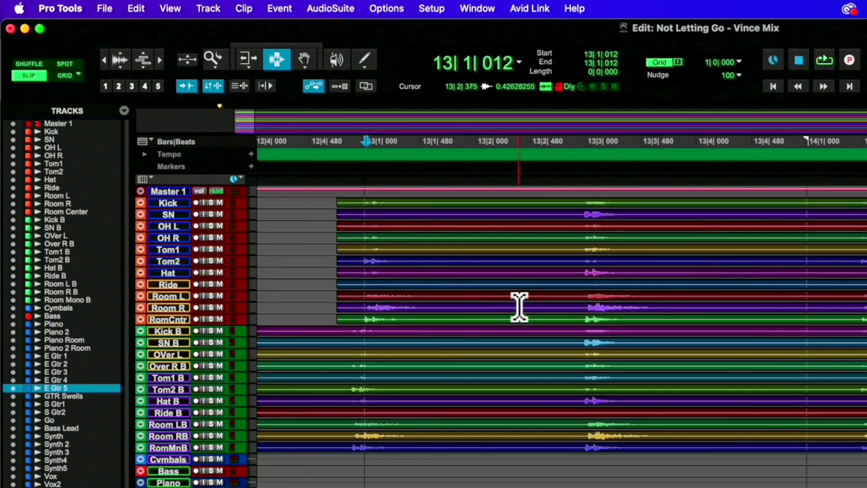
scroll(520, 307, "down", 3)
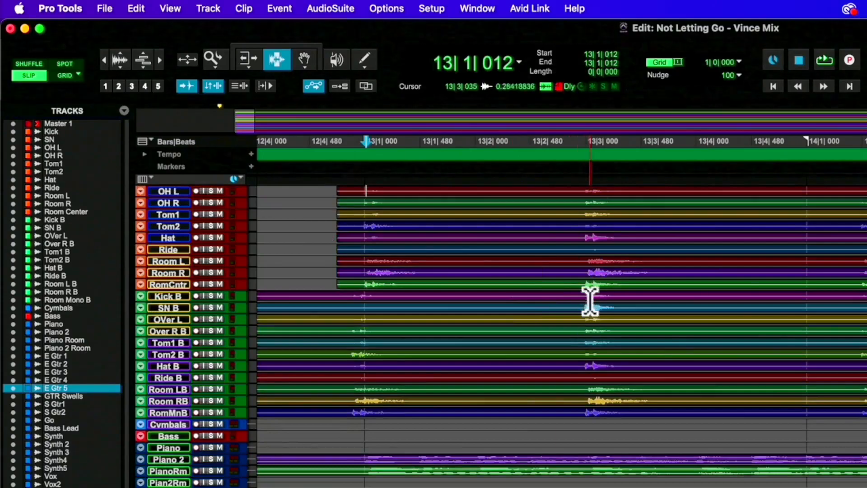
left_click(585, 261)
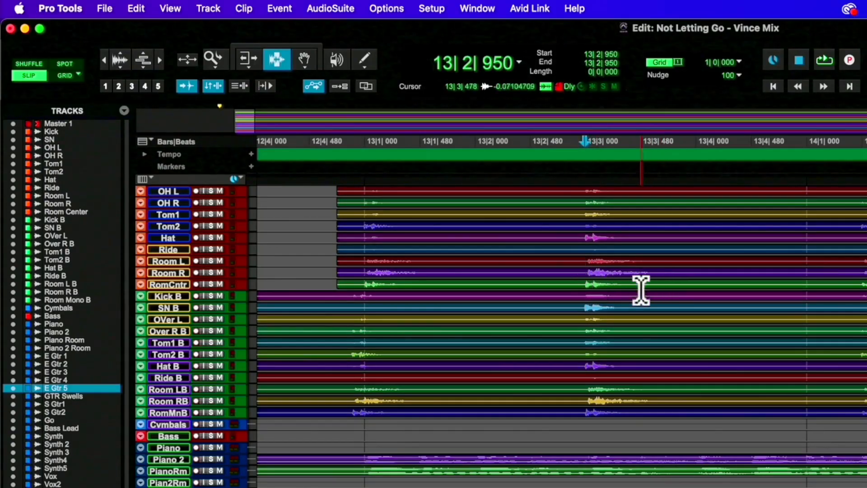
left_click(590, 311)
scroll(593, 325, "down", 1)
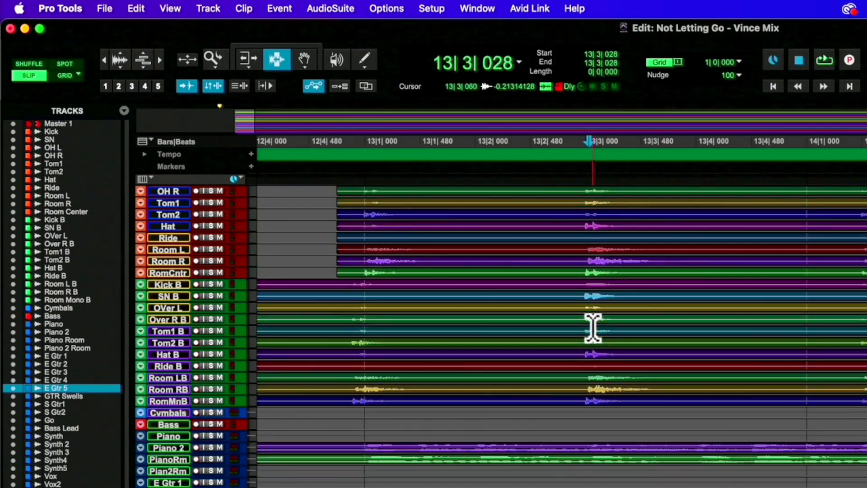
scroll(593, 327, "down", 7)
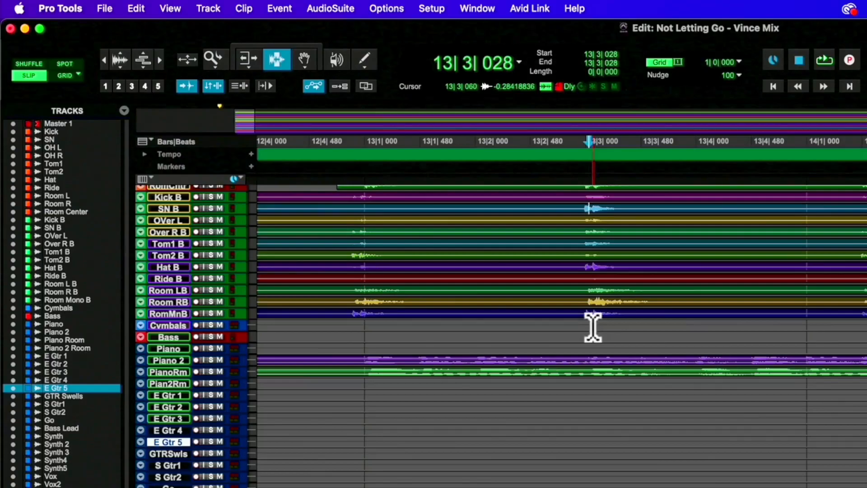
scroll(593, 327, "up", 12)
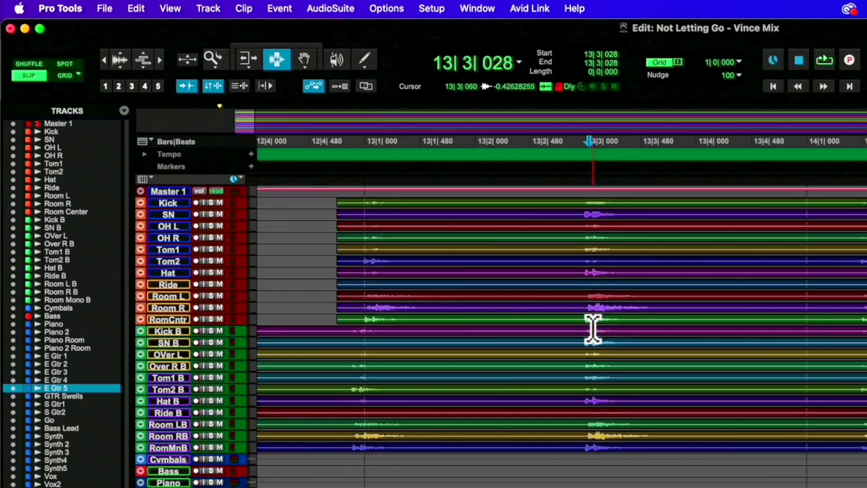
Compare where the main drum, B drum, bass, piano and guitar clips begin between bars 11 and 19
left_click(105, 59)
left_click(105, 59)
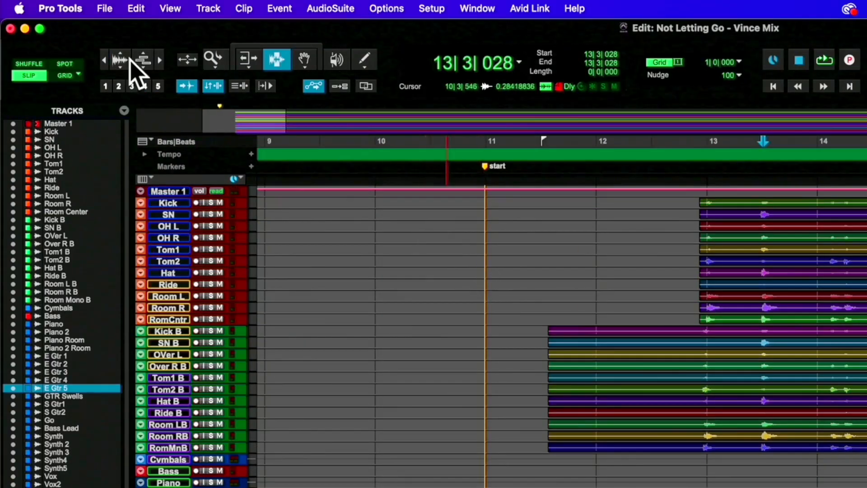
left_click(105, 59)
left_click(105, 59)
scroll(523, 304, "right", 5)
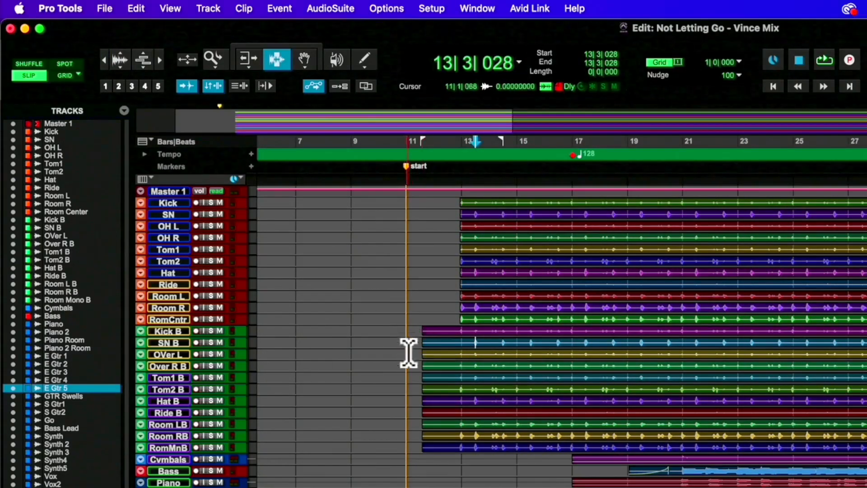
left_click(416, 335)
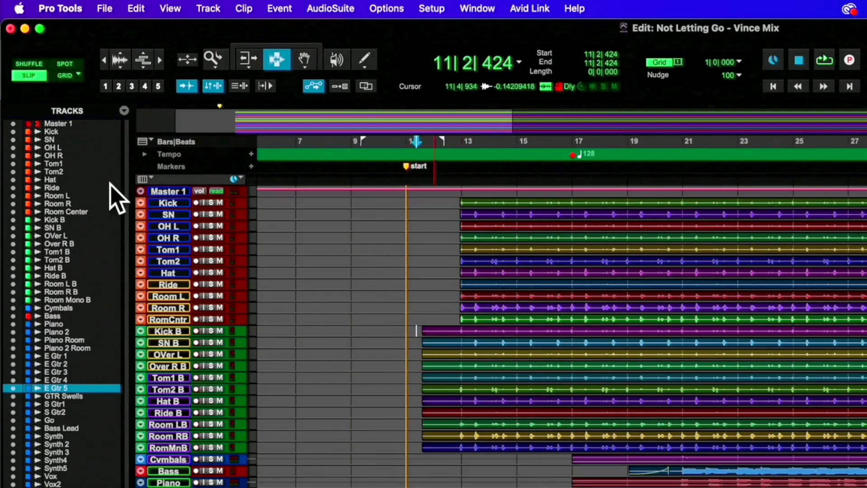
left_click(457, 236)
scroll(481, 298, "down", 3)
scroll(482, 298, "down", 5)
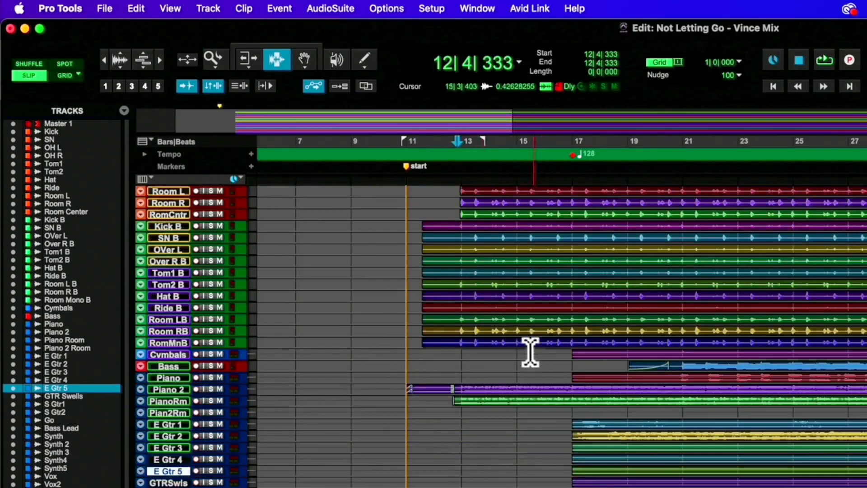
Place the cursor at the B drum edit near the end of bar 47 and examine the hits around bar 48
scroll(547, 373, "right", 1)
scroll(557, 376, "right", 10)
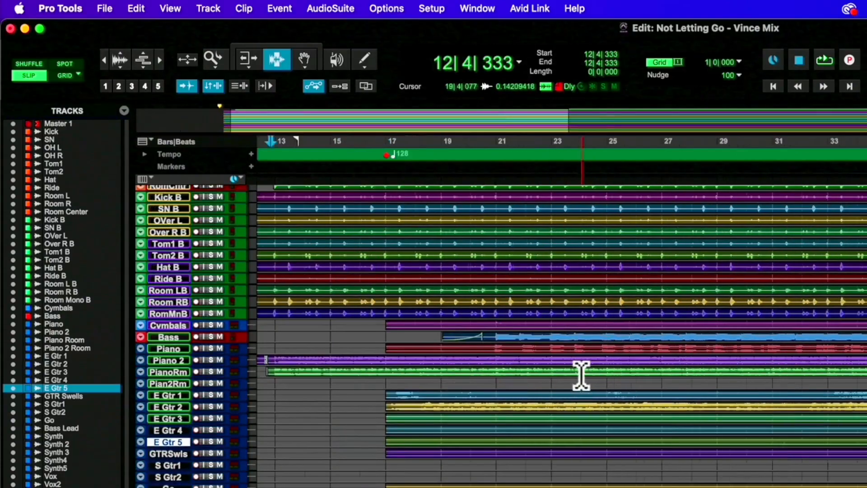
left_click(528, 266)
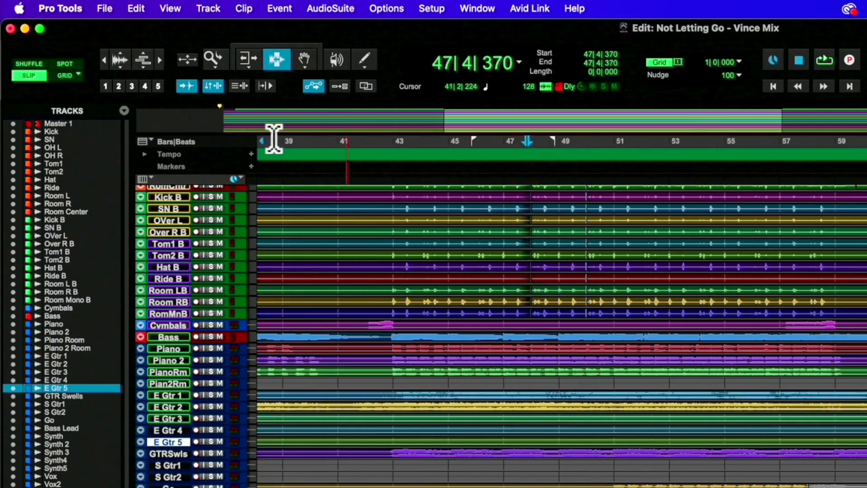
left_click(160, 60)
left_click(160, 60)
scroll(468, 277, "right", 6)
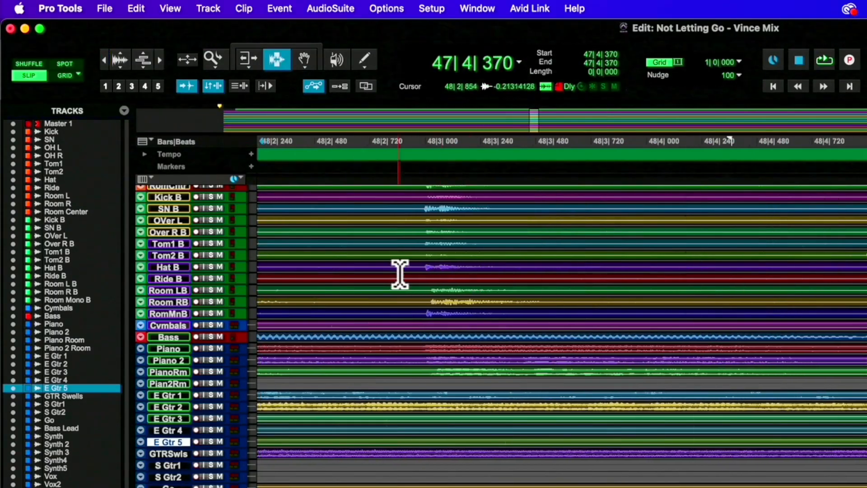
Place the cursor at the B drum edit just before bar 48 and examine the crossfade up close
left_click(299, 232)
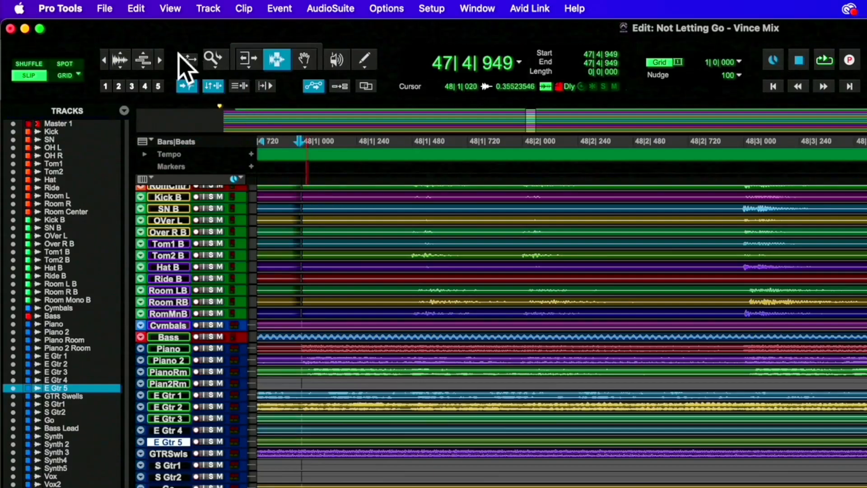
left_click(159, 58)
left_click(159, 58)
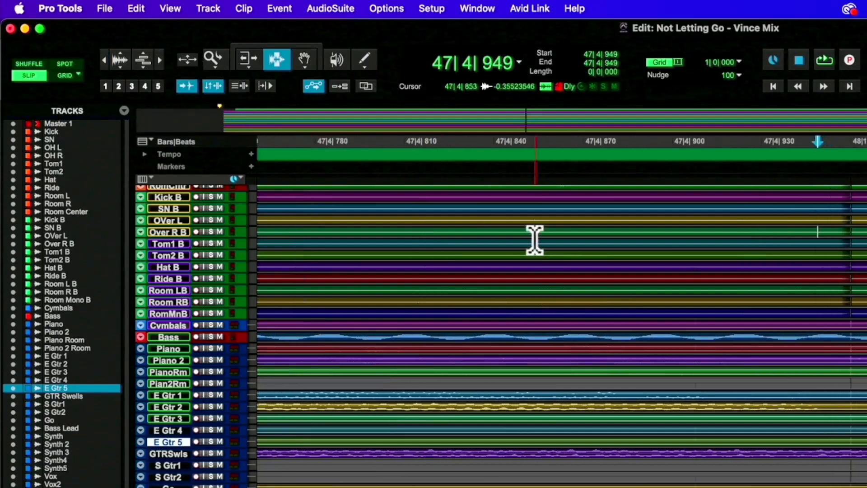
scroll(532, 238, "right", 6)
left_click(549, 231)
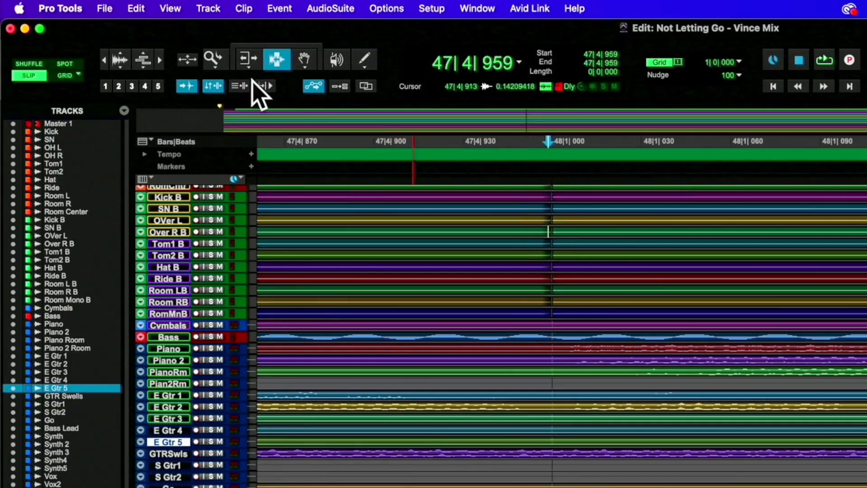
left_click(161, 60)
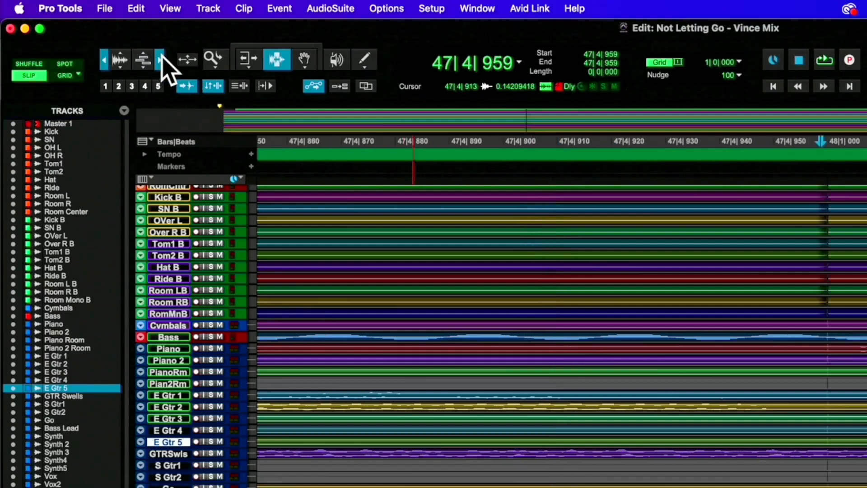
Look over the drum clips along the whole timeline, from the song start to the final bars
left_click(103, 56)
left_click(104, 55)
left_click(103, 55)
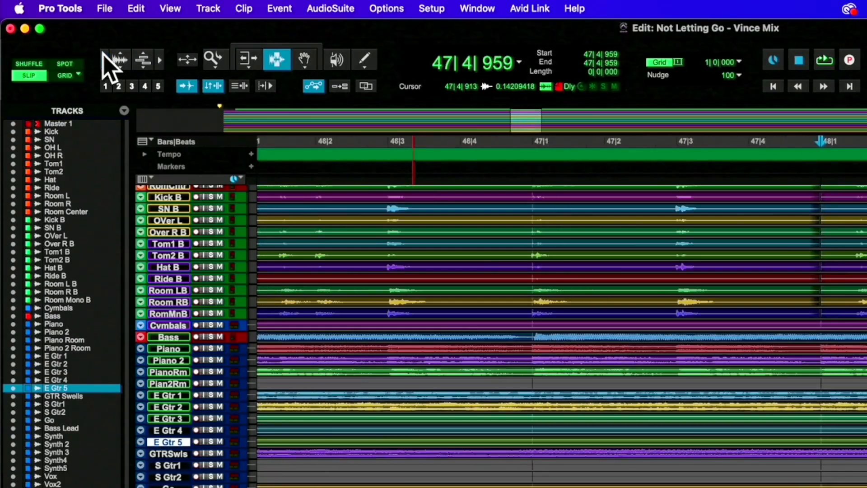
left_click(103, 55)
left_click(103, 55)
left_click(104, 55)
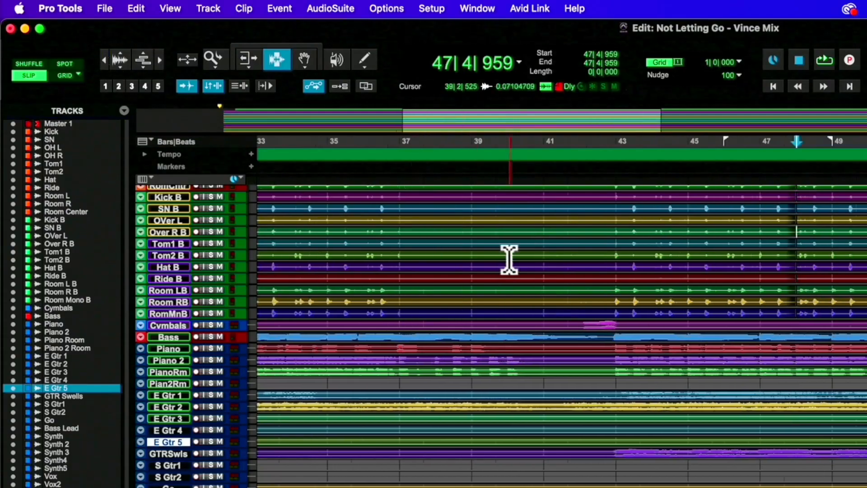
scroll(506, 257, "right", 3)
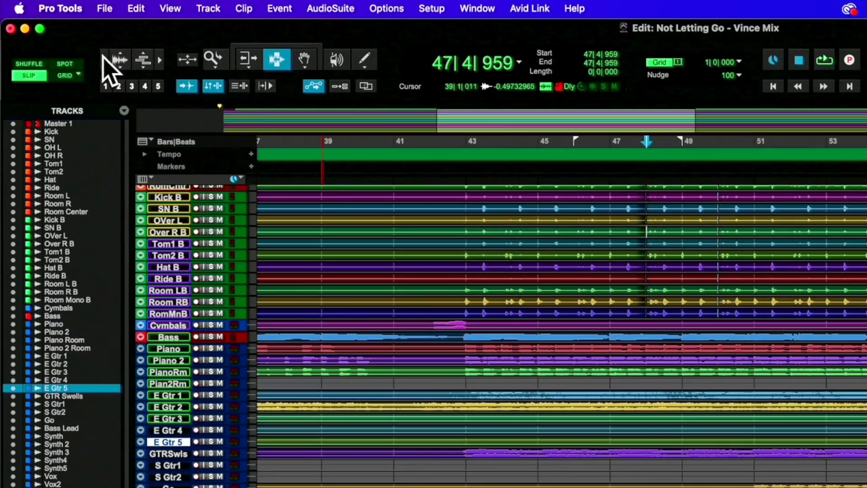
left_click(219, 63)
double_click(217, 62)
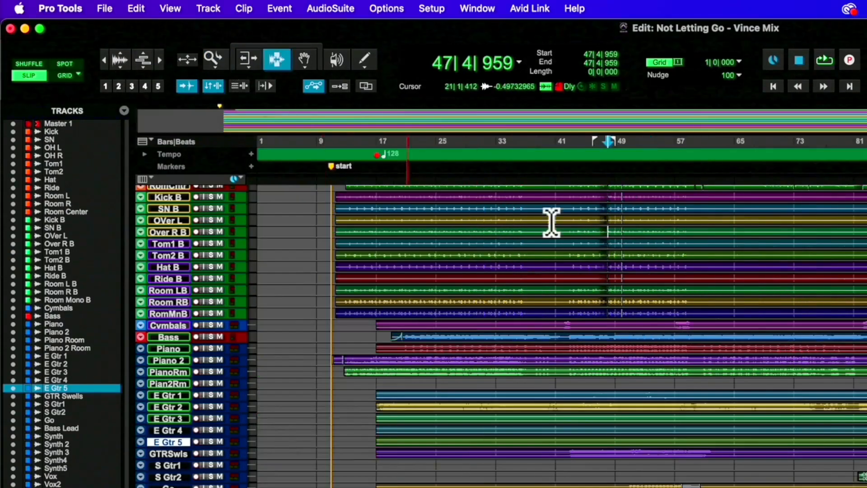
scroll(685, 270, "right", 10)
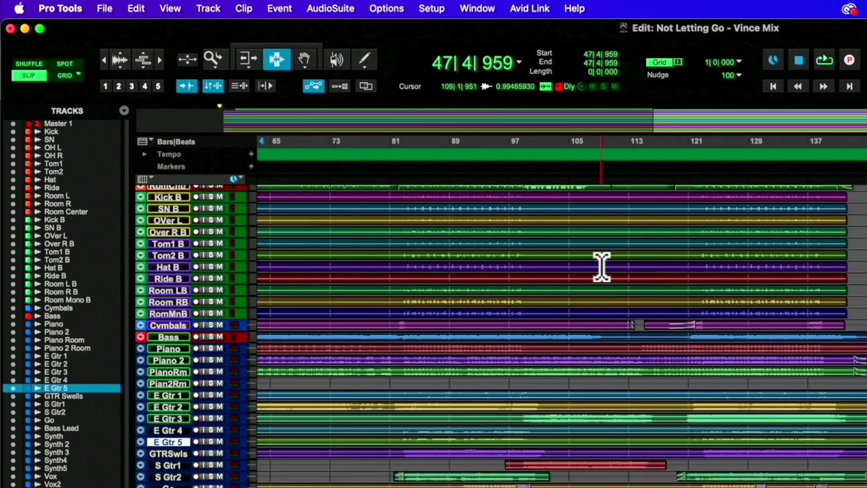
scroll(602, 265, "left", 8)
left_click(215, 61)
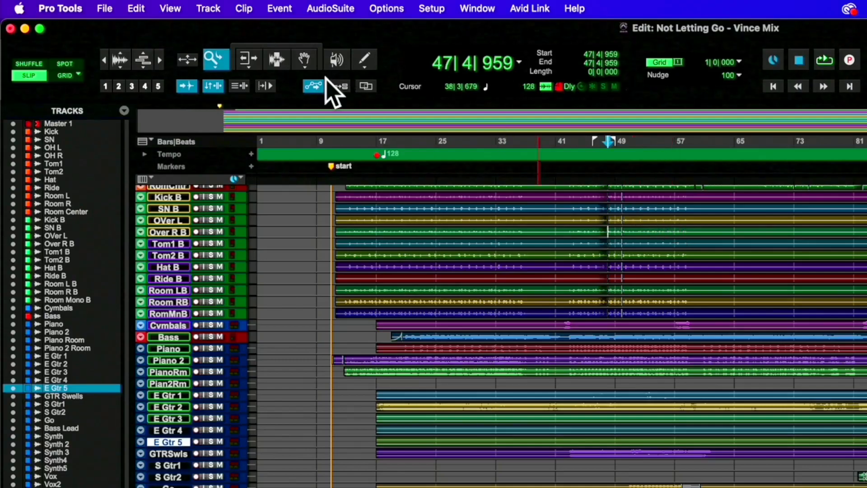
Select the Tom1 B clip up to bar 48, then all the clips on Tom2 B, to inspect their full extent
left_click(277, 59)
double_click(595, 244)
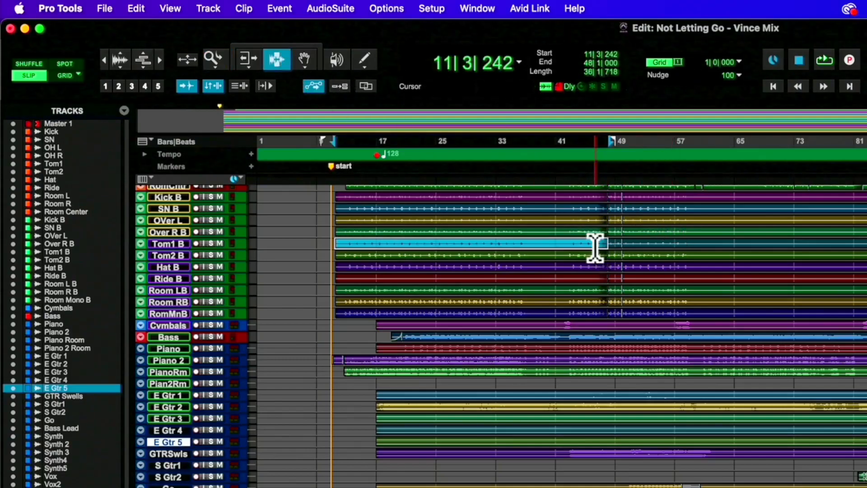
double_click(613, 235)
left_click(611, 248)
left_click(622, 262)
double_click(586, 255)
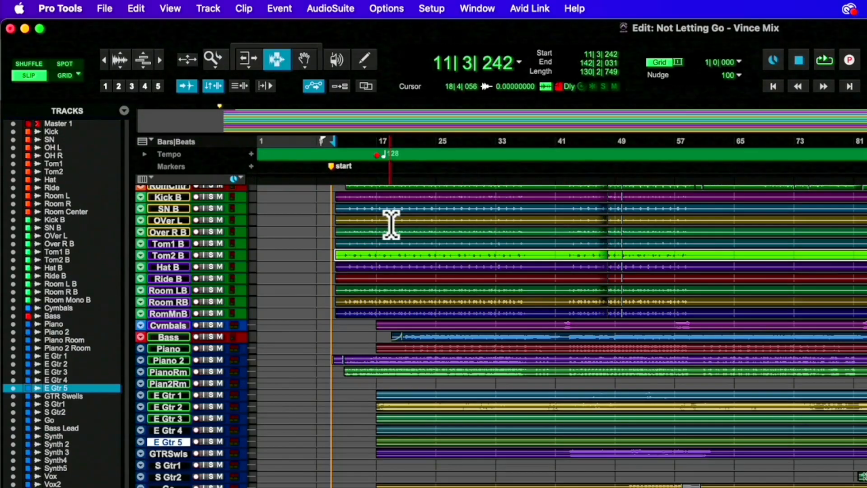
left_click(104, 58)
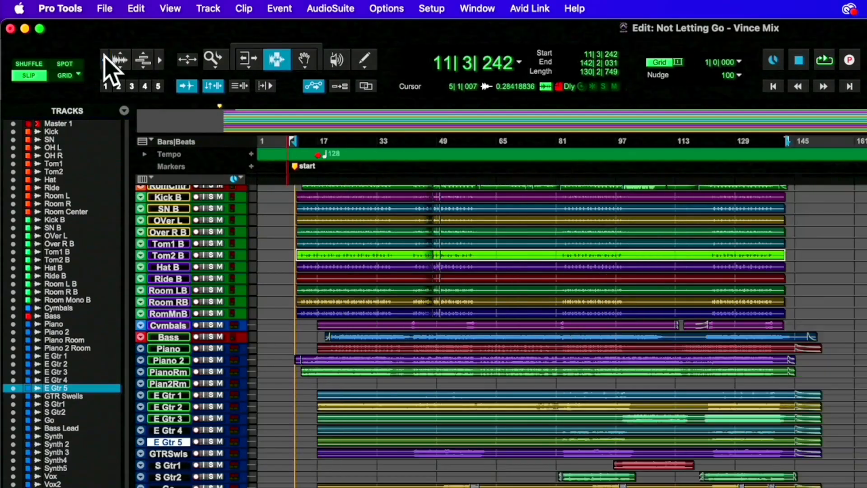
left_click(104, 57)
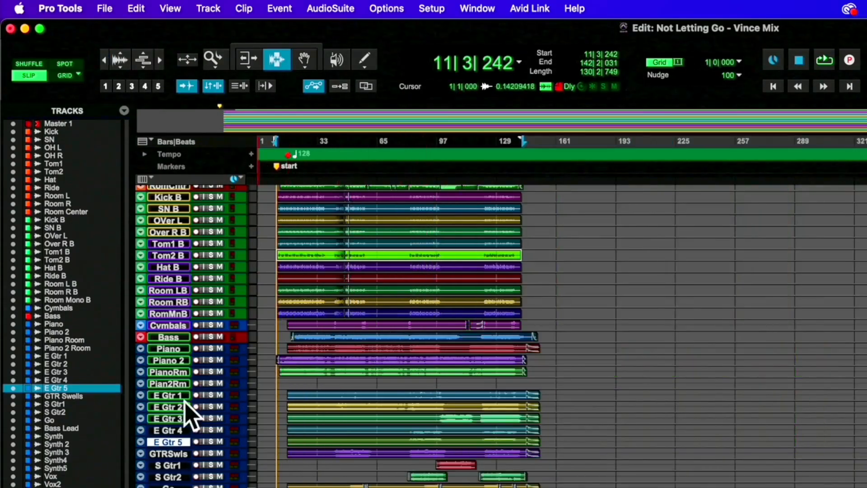
Create a Mix/Edit group named "Drum" from the tracks Kick through Room Center
scroll(194, 242, "up", 6)
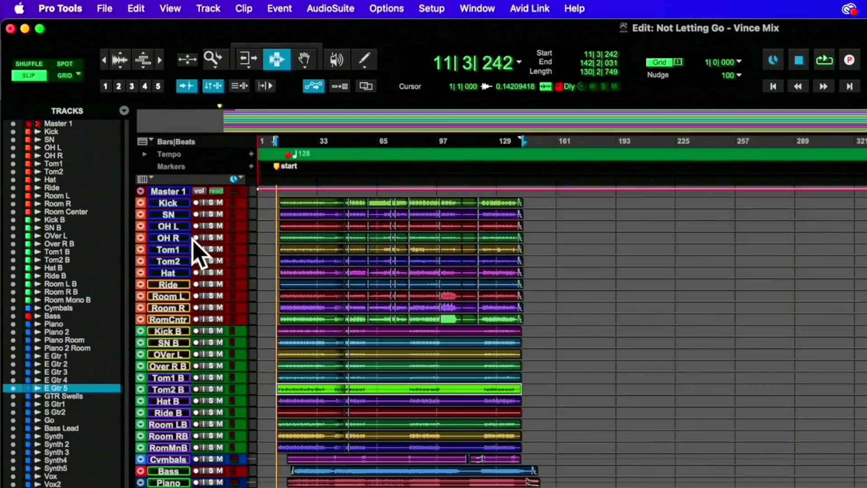
left_click(166, 203)
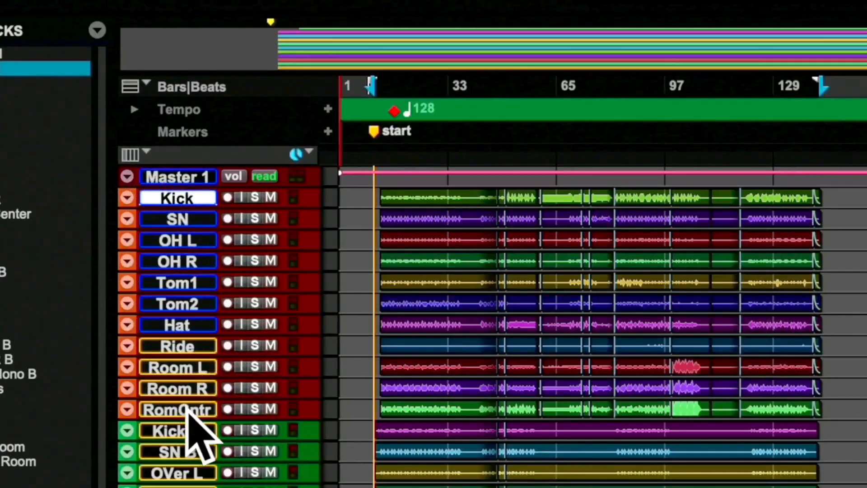
left_click(189, 410, "shift")
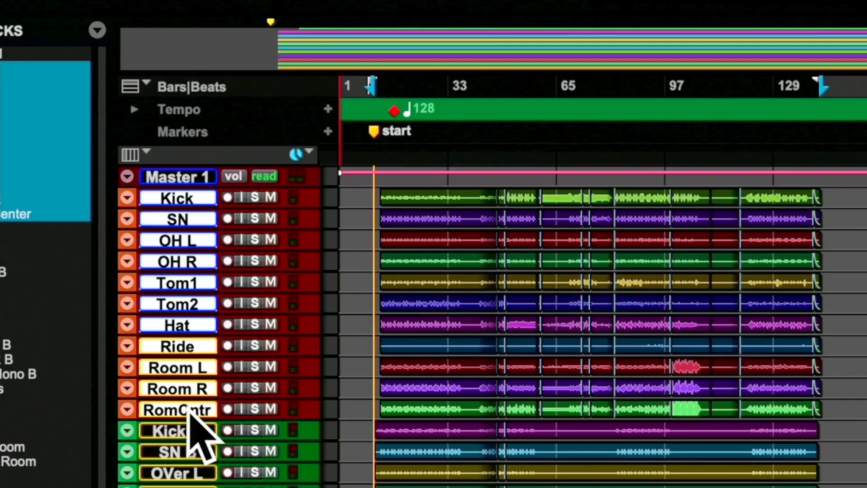
key("super+g")
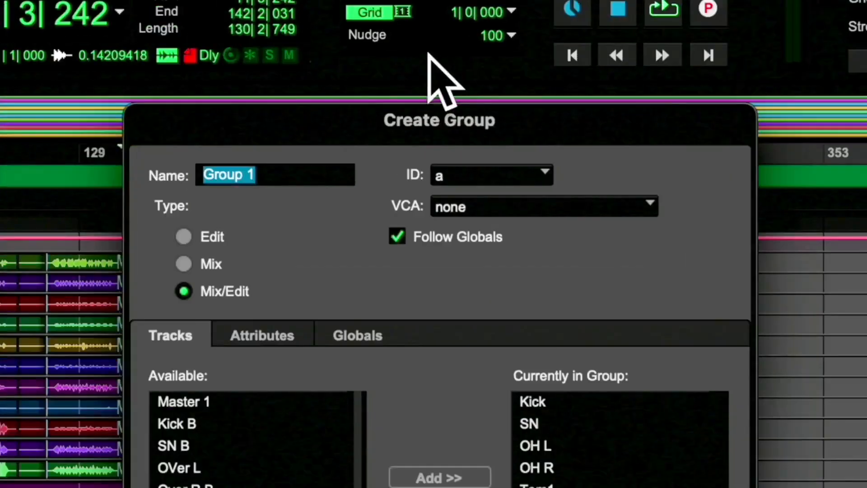
type("Dru")
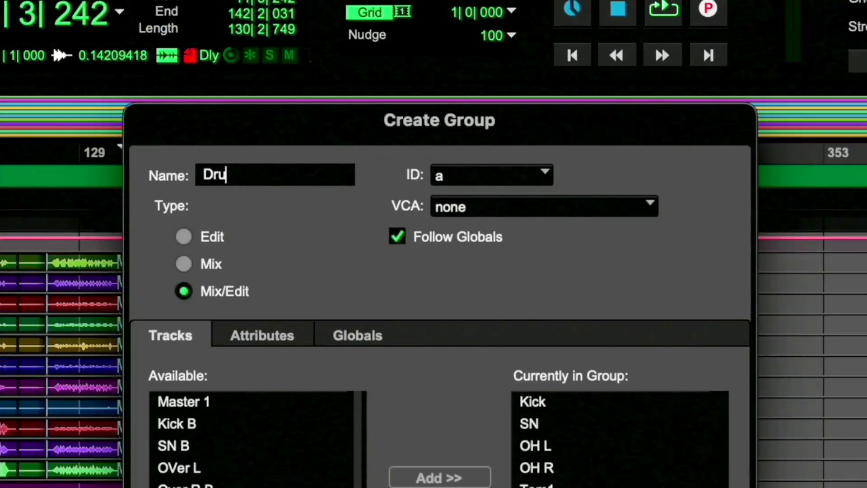
type("m")
key("Return")
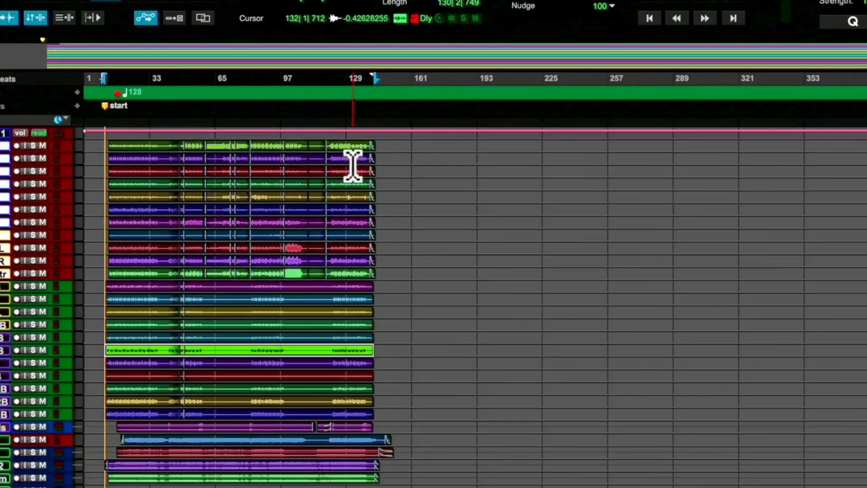
Apply batch fades to the Drum group's edits between bars 41 and 132, with 50 ms fade-ins and fade-outs, adjusting bounds for invalid fades
left_click_drag(352, 162, 167, 186)
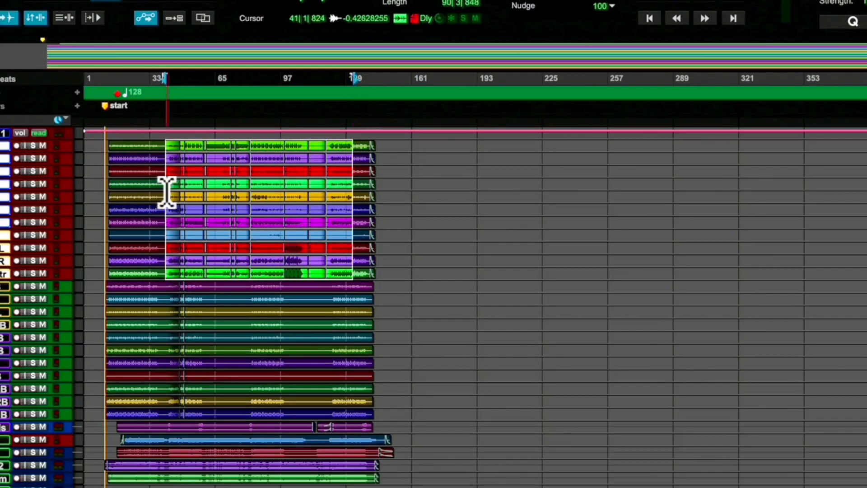
key("ctrl+f")
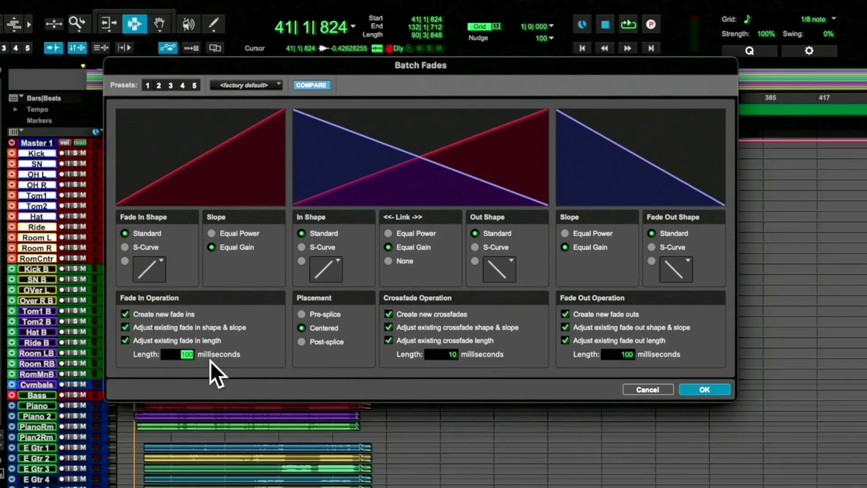
type("50")
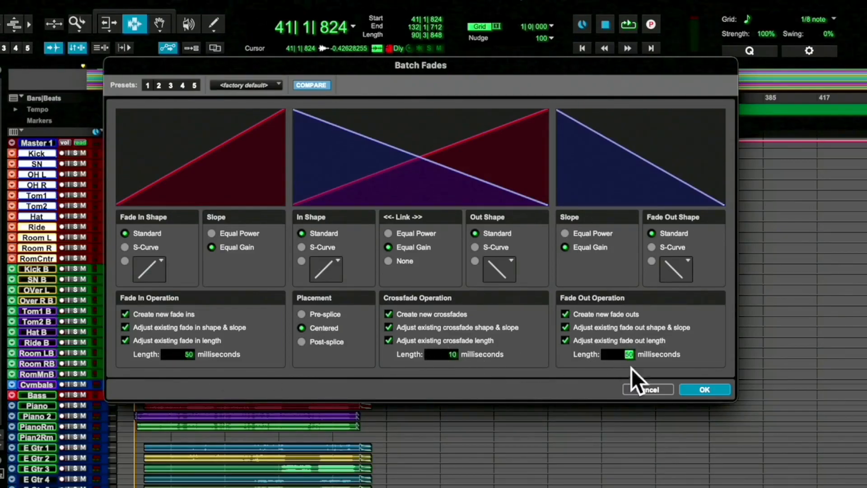
left_click(705, 386)
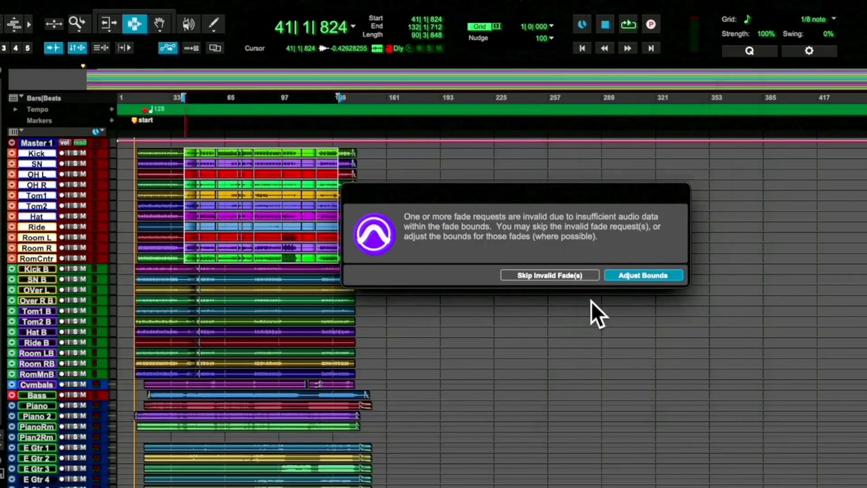
left_click(622, 276)
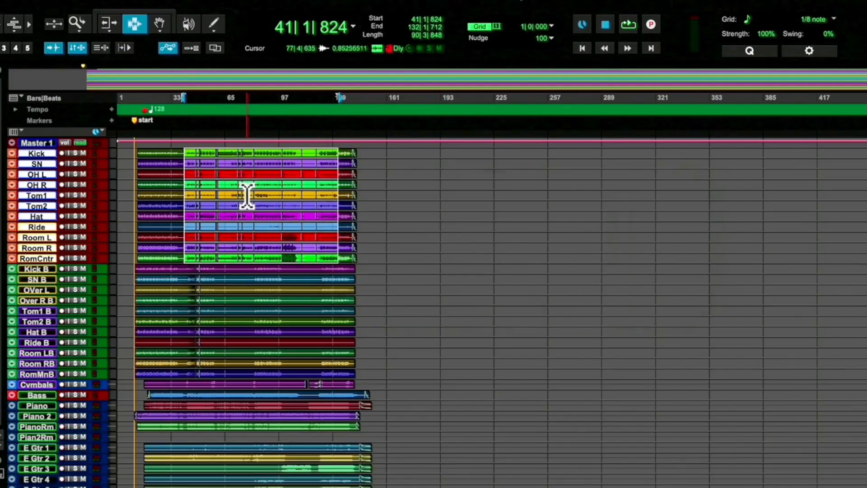
Place the cursor at the start of the main drum clips, just before bar 13
left_click(137, 188)
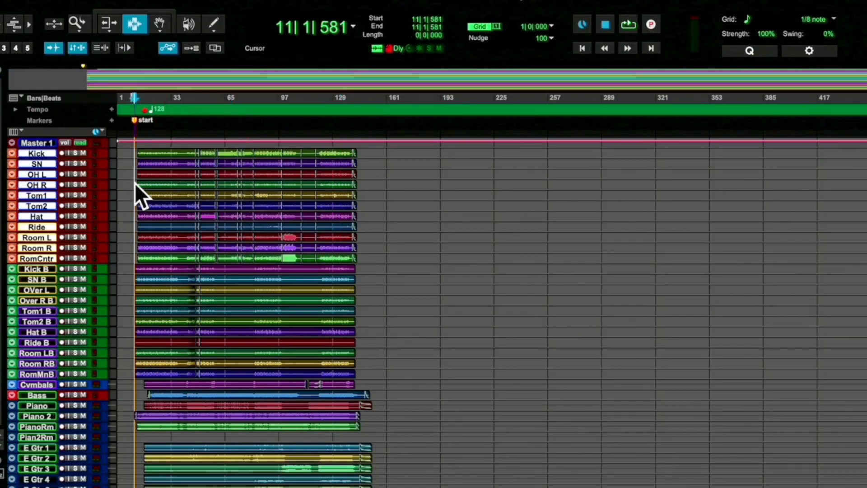
left_click(29, 25)
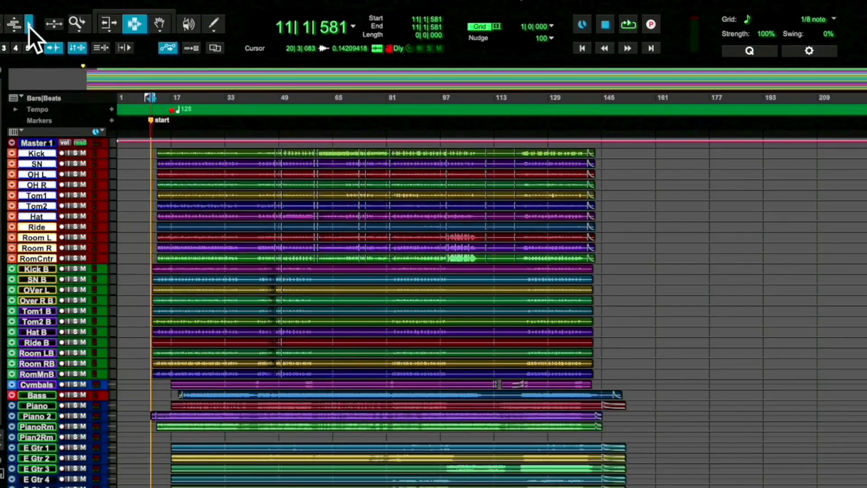
left_click(29, 27)
scroll(352, 186, "right", 10)
scroll(249, 179, "left", 7)
scroll(249, 179, "right", 1)
scroll(249, 179, "right", 3)
left_click(405, 177)
Raise the Drum group's faders together to -11.5 dB and briefly play the session from just before bar 13
key("super+equal")
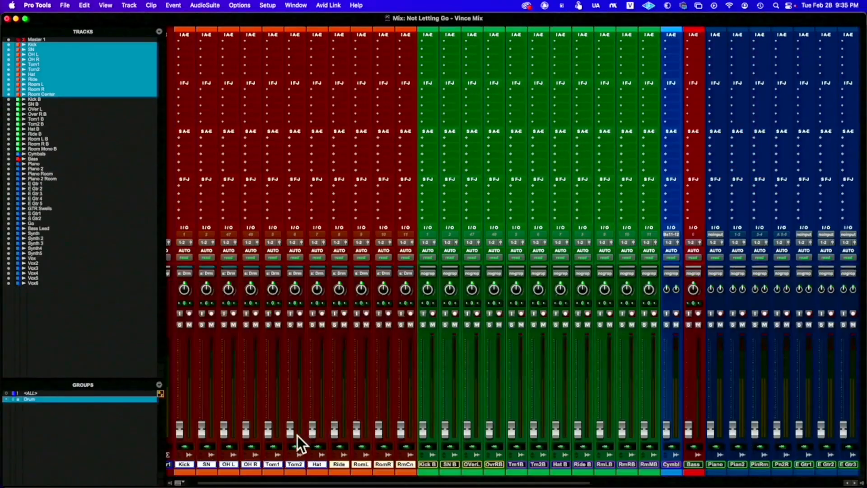
left_click_drag(298, 435, 288, 386)
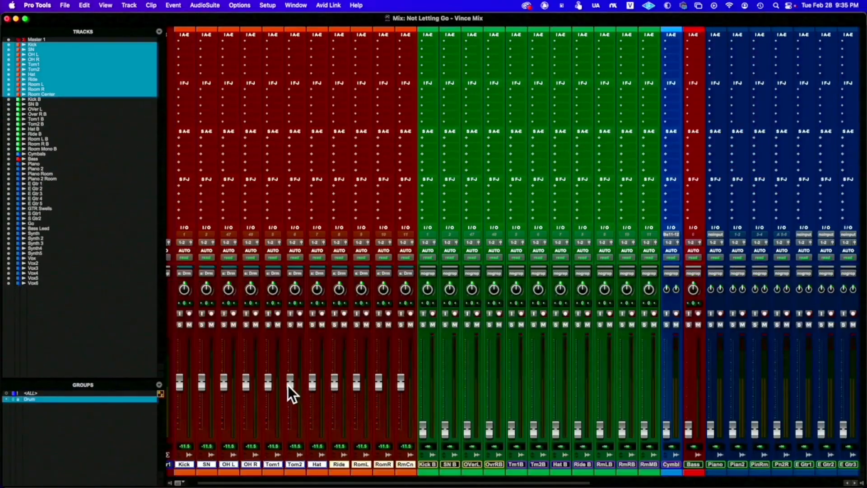
key("super+equal")
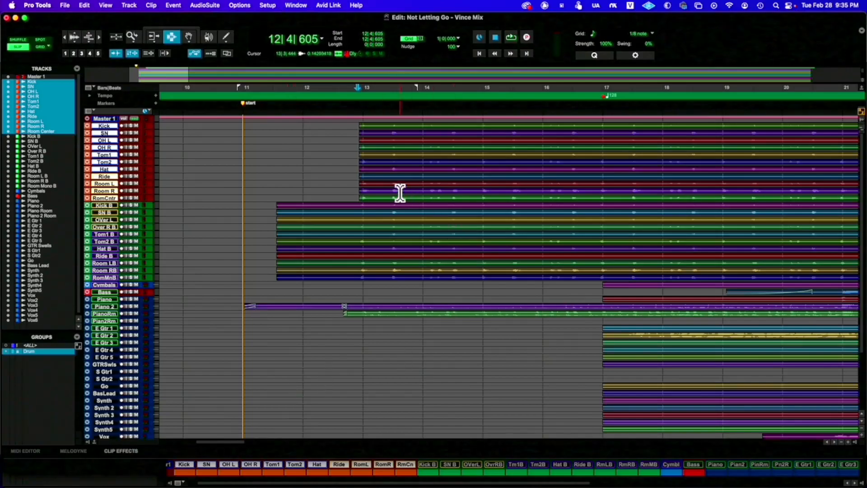
key("space")
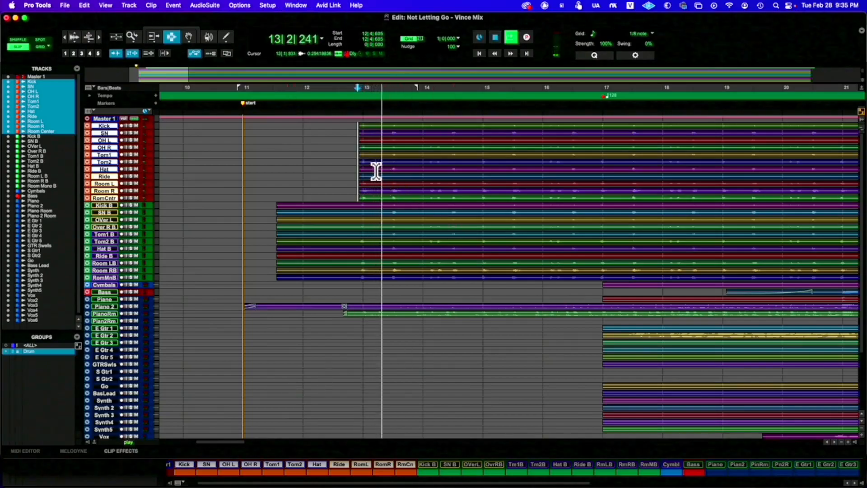
key("space")
Set the Drum group's track height to small and select across the first drum hit at bar 13, from 12|4|919 to 13|1|334
left_click(101, 36)
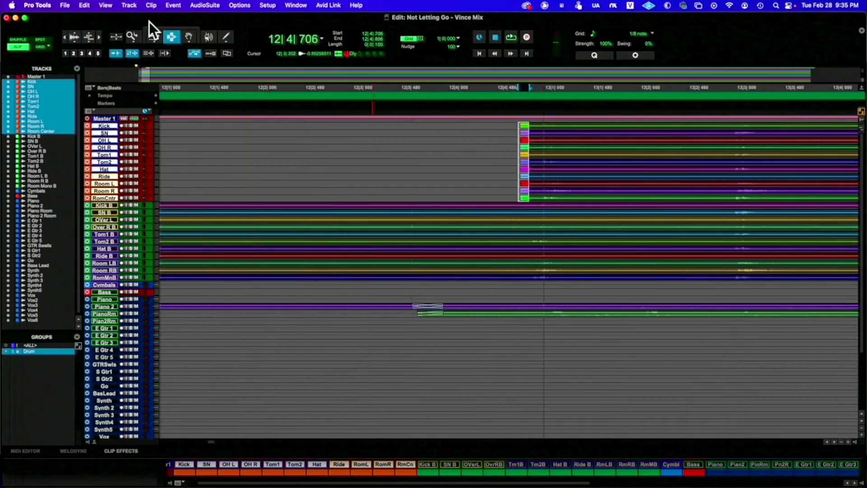
left_click(158, 133)
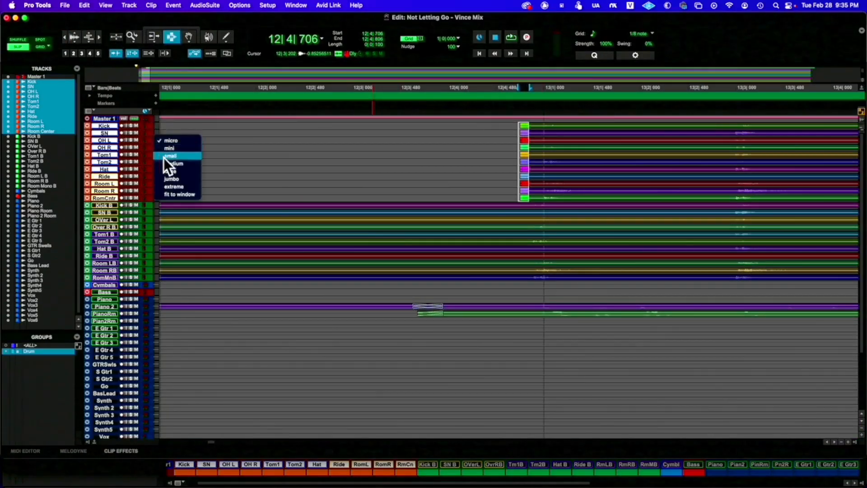
left_click(262, 177)
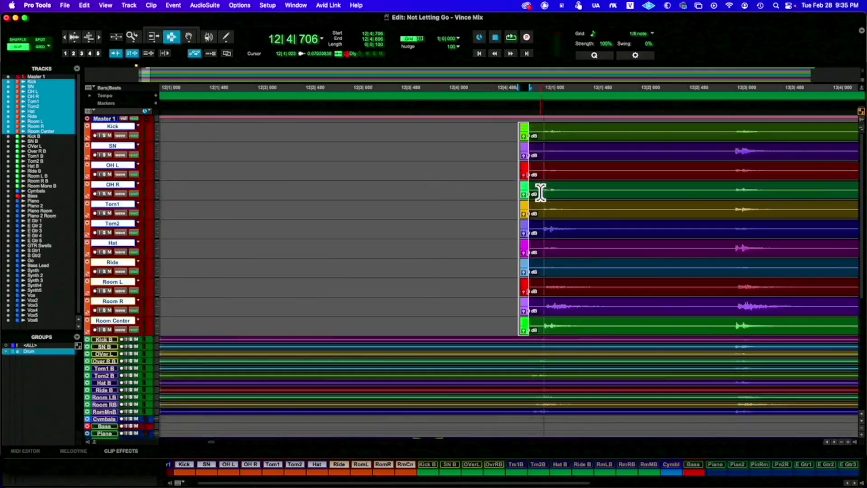
left_click_drag(541, 192, 578, 227)
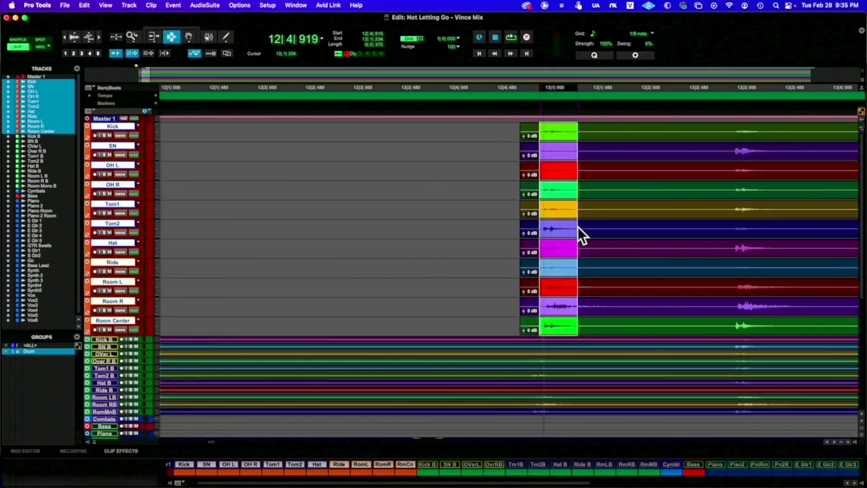
Trim away the lead-in of the Drum group's clips so they start at about 12|4|923, just before bar 13
left_click(75, 32)
left_click(74, 33)
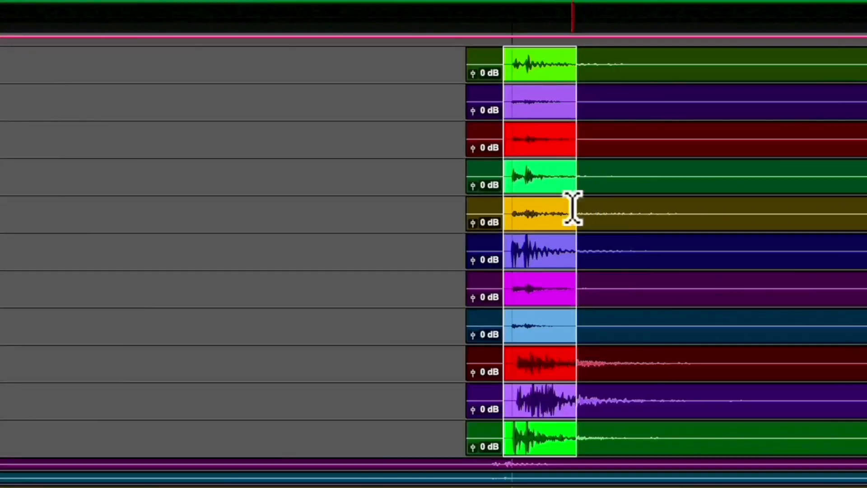
left_click_drag(513, 131, 446, 144)
key("Delete")
Apply a Standard, Equal Gain fade-in with a steep late-rising curve to the Drum group's clip starts and briefly play it
left_click_drag(494, 131, 508, 140)
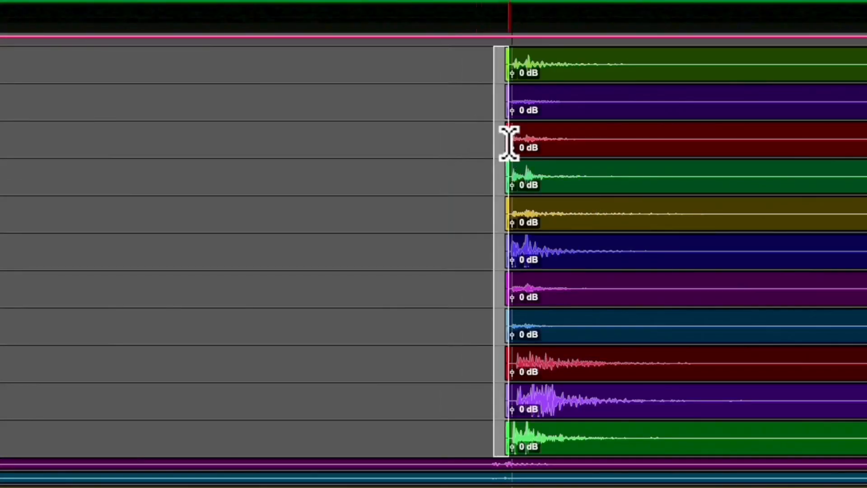
key("ctrl+f")
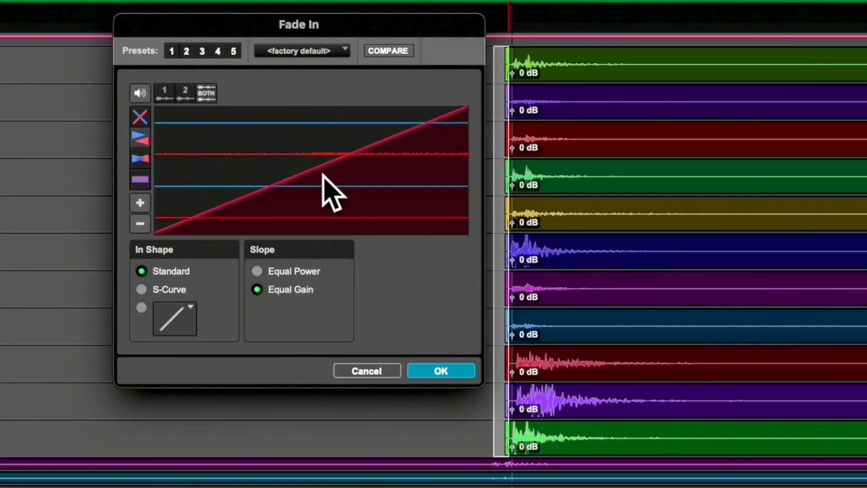
left_click_drag(368, 149, 368, 209)
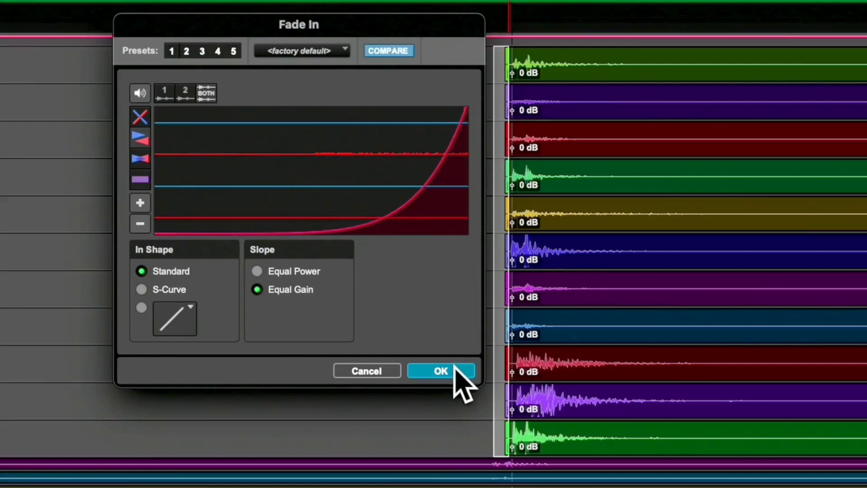
left_click(441, 371)
key("space")
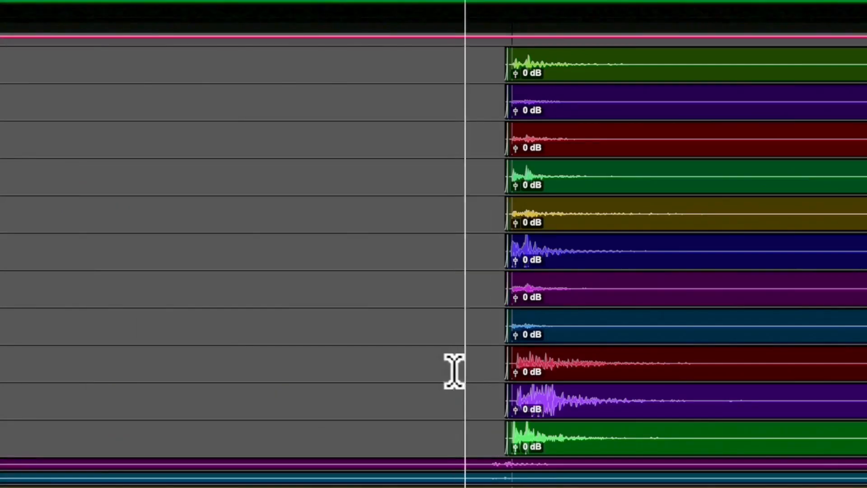
left_click(454, 371)
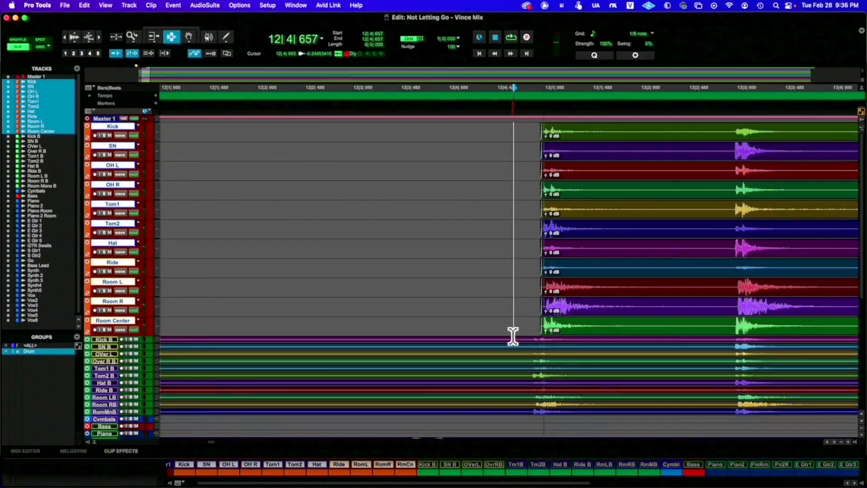
Select 12|4|304 to 12|4|819 on the second drum set and group Kick B through Room Mono B as Drums 2
left_click_drag(529, 340, 528, 340)
left_click_drag(503, 389, 479, 410)
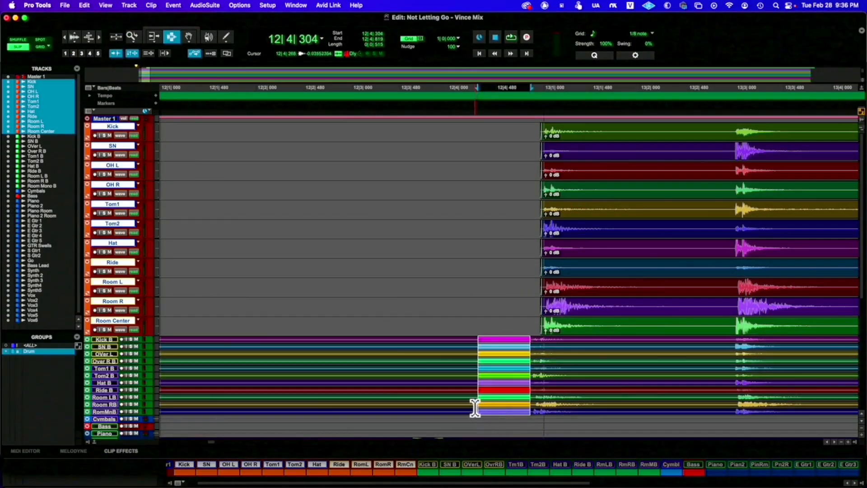
left_click(109, 339)
left_click(110, 418)
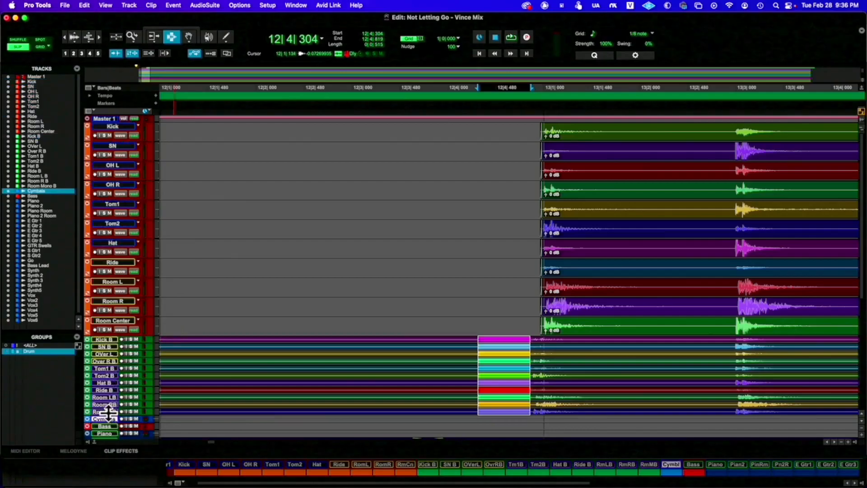
left_click(110, 411)
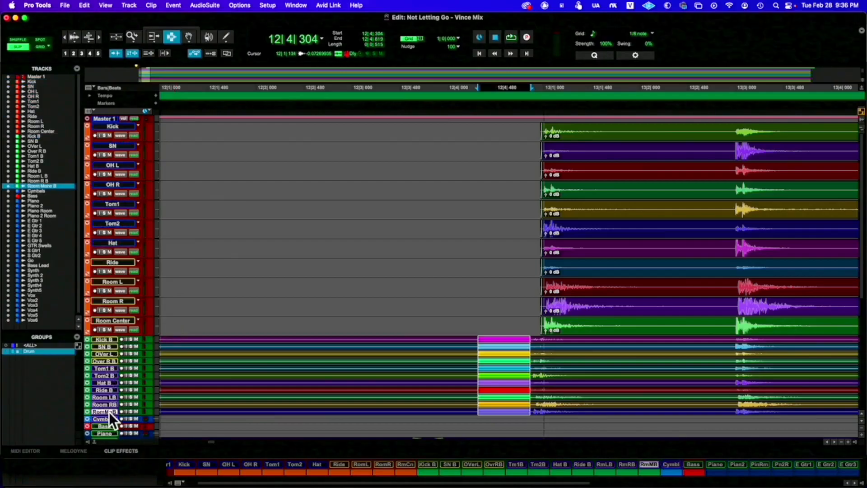
left_click(106, 340, "shift")
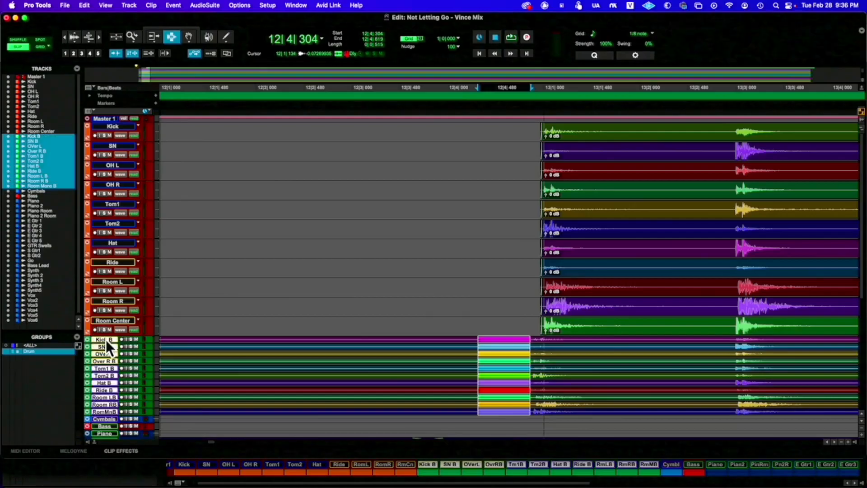
key("super+g")
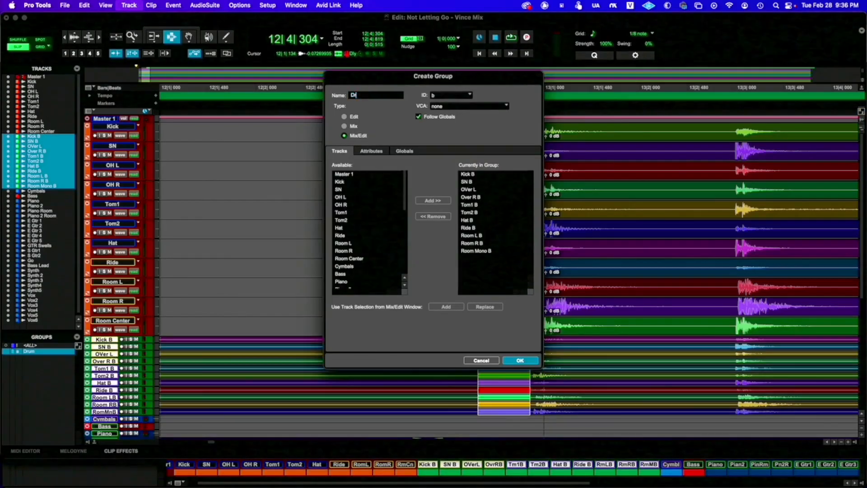
key("Return")
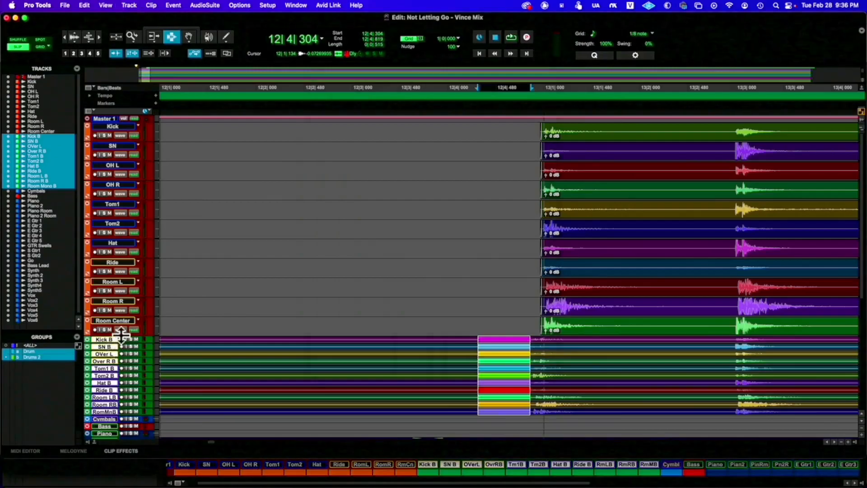
Delete the selected section and the clips before it from the Drums 2 tracks, and play briefly from 12|4|788
key("Delete")
double_click(316, 384)
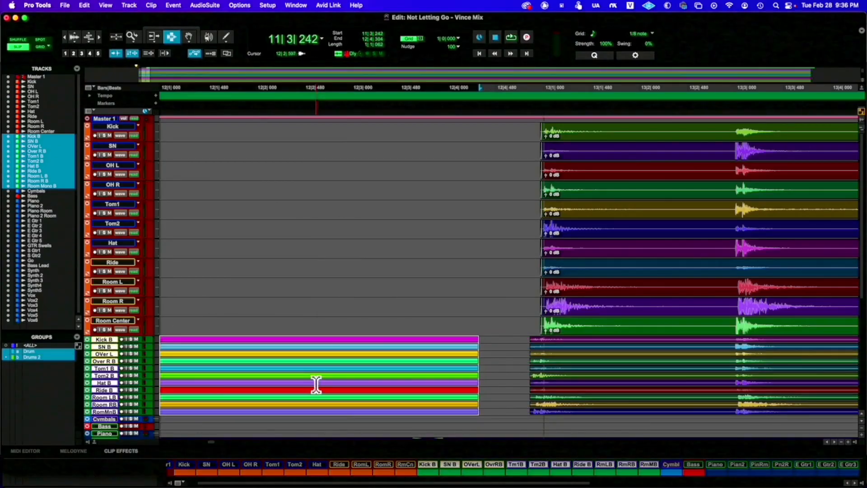
key("Delete")
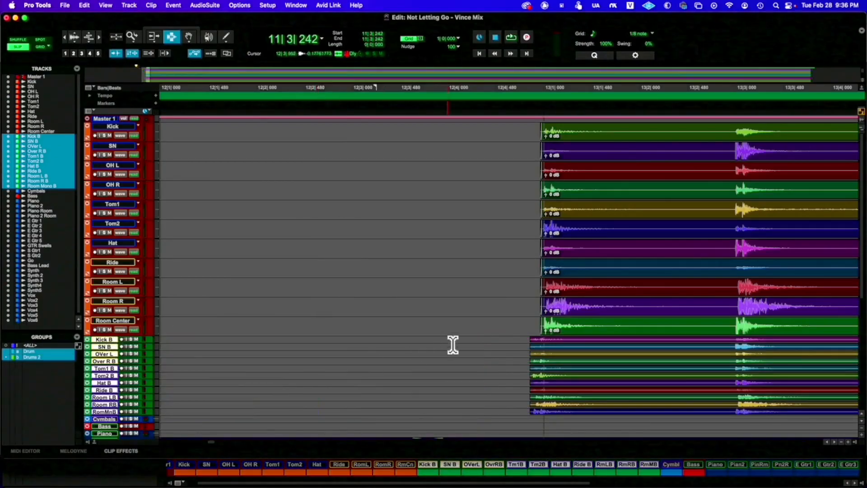
left_click(526, 349)
key("space")
key("space")
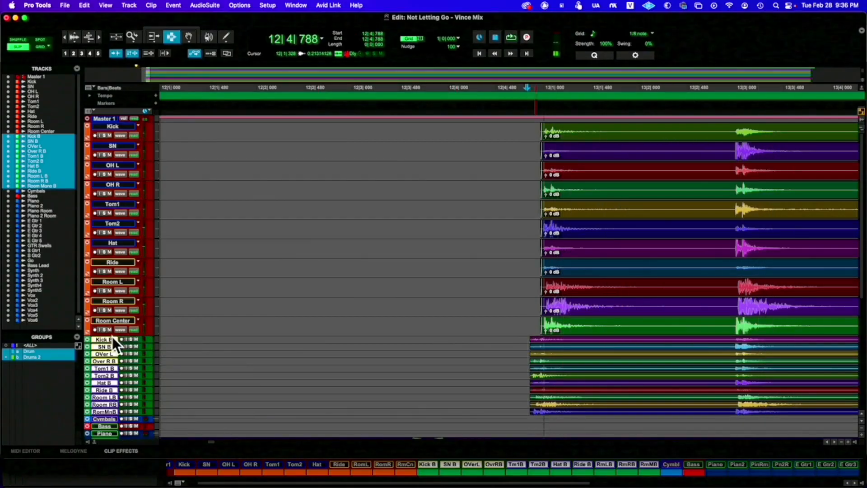
Raise the Drums 2 group's faders together to -10.2 dB in the Mix window and return to the Edit window
key("super+equal")
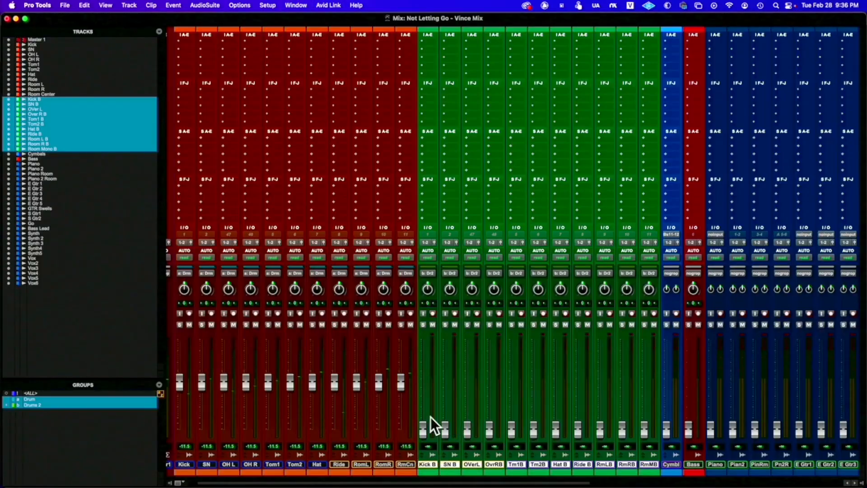
left_click_drag(424, 426, 419, 383)
key("space")
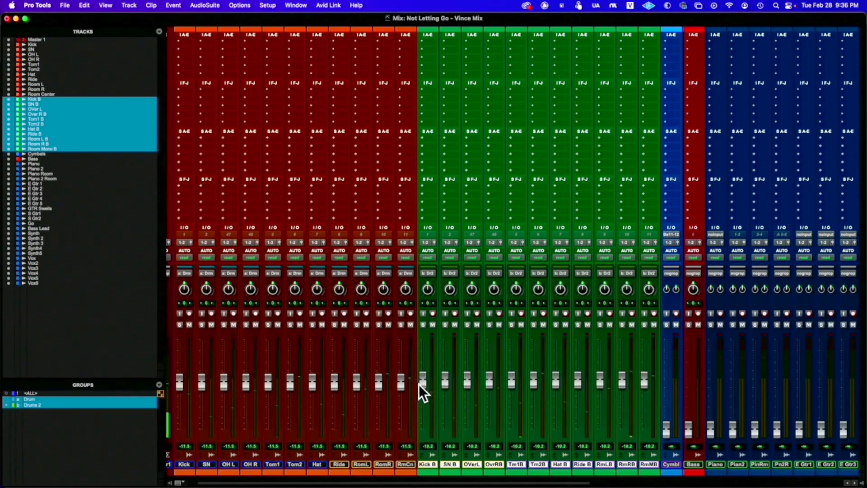
key("super+equal")
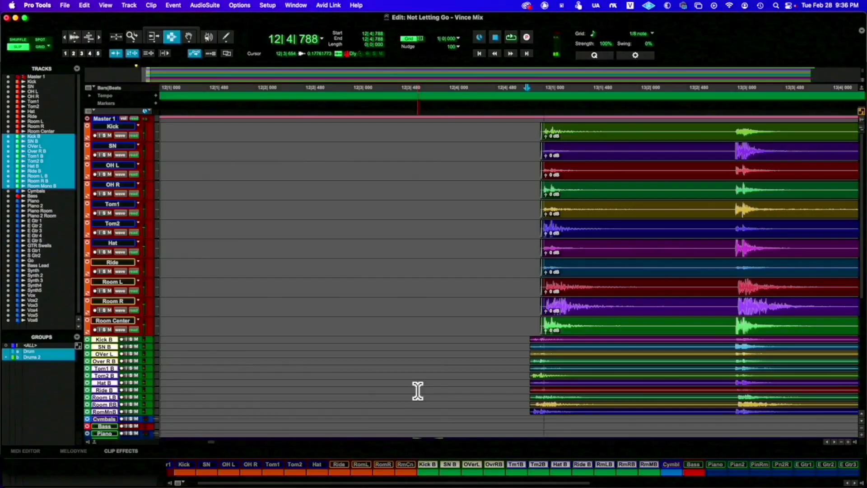
Compare the timing of the Drum and Drums 2 hits around bar 13 and audition from 12|4|852
left_click(100, 36)
left_click(99, 36)
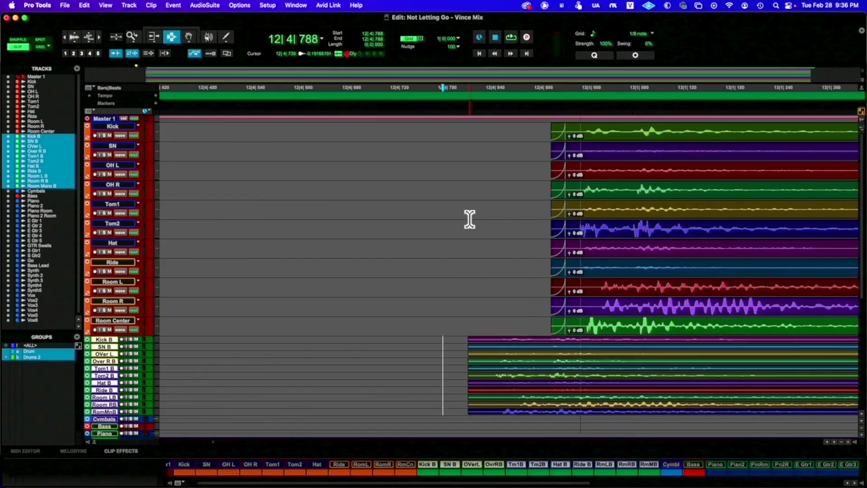
scroll(470, 219, "right", 10)
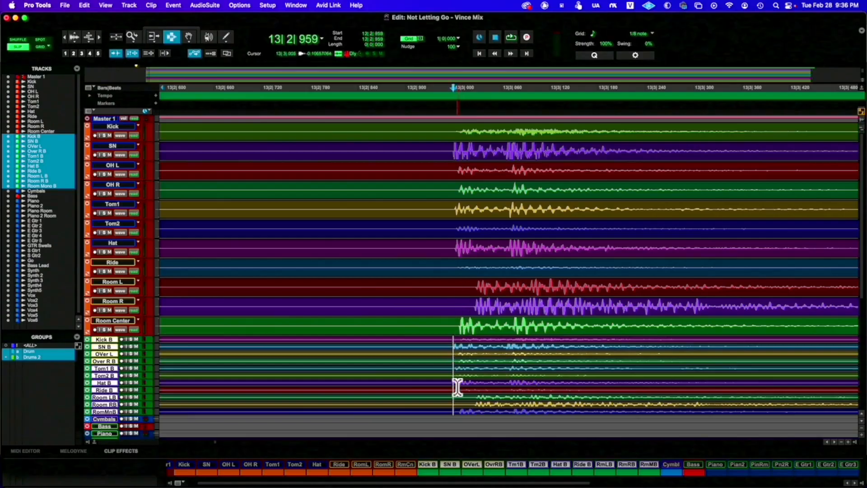
scroll(459, 381, "left", 10)
scroll(447, 375, "right", 2)
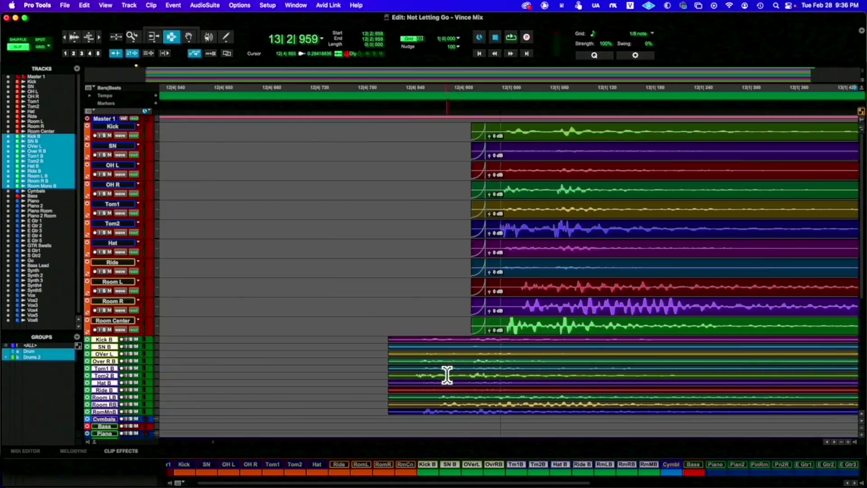
left_click(393, 348)
key("space")
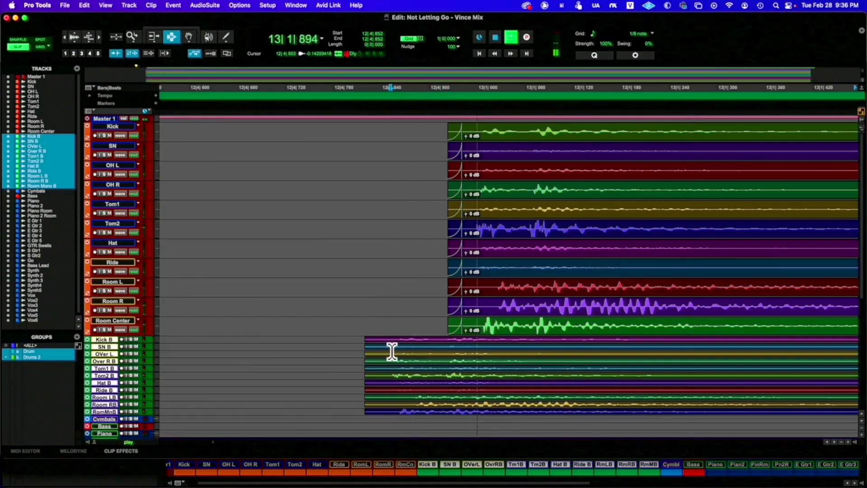
key("space")
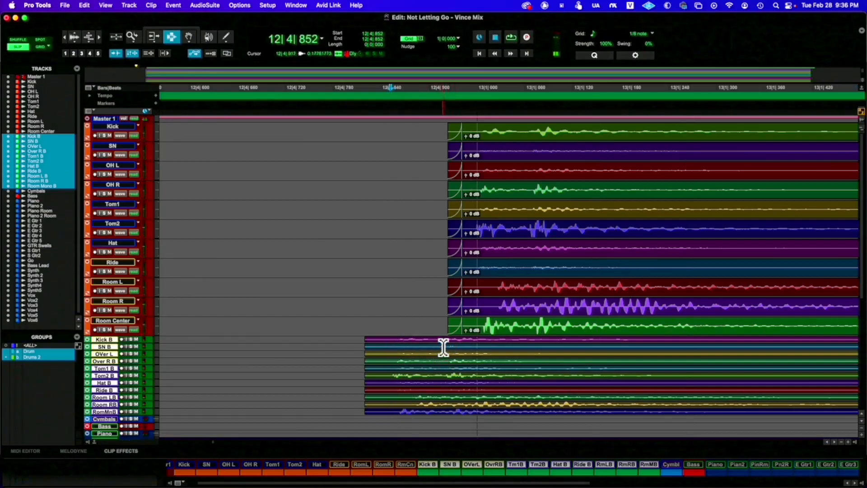
Audition the Drums 2 opening and trim its clips to start at 12|4|923, level with the Drum group's clips
left_click(445, 349)
key("space")
key("space")
left_click(447, 345)
key("space")
key("space")
left_click_drag(445, 345, 315, 364)
key("Delete")
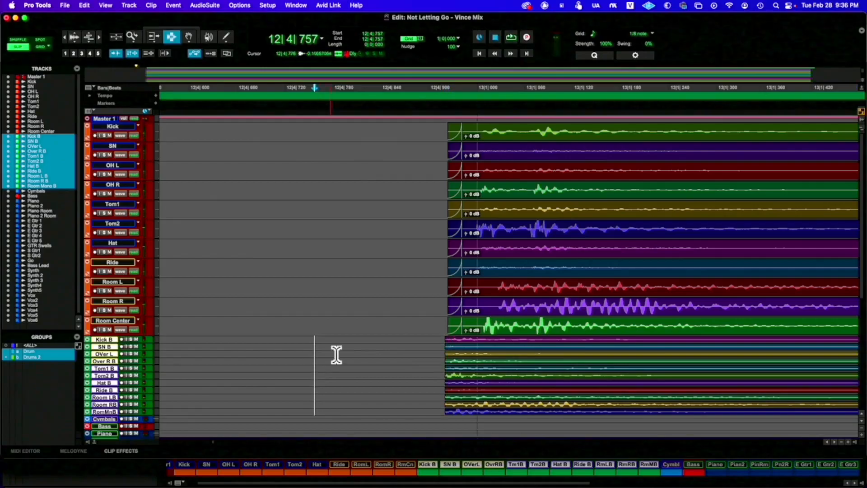
left_click(445, 357)
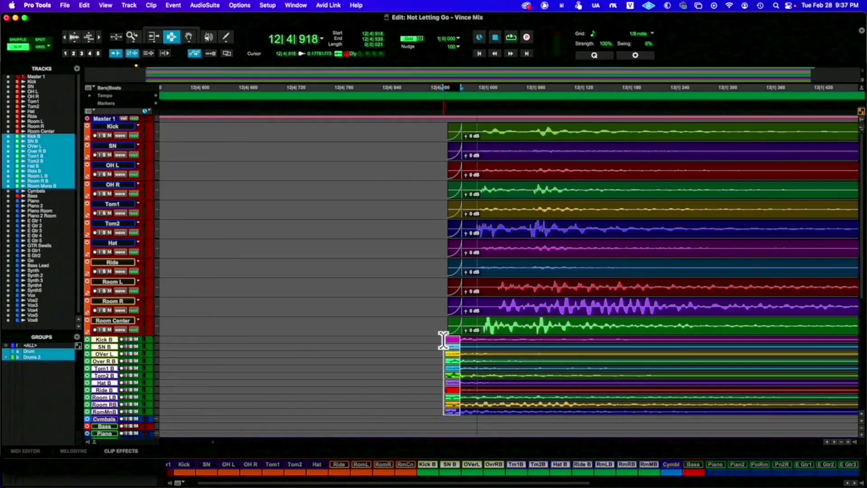
left_click_drag(447, 340, 435, 359)
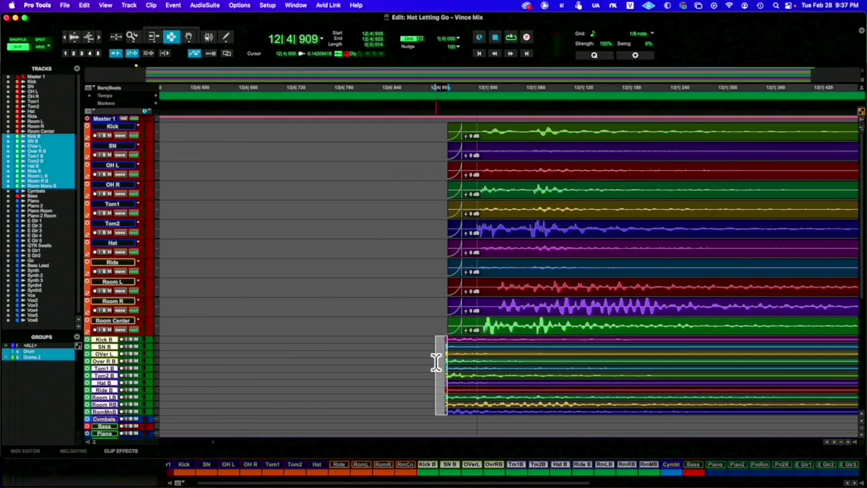
left_click(436, 362)
Remove the fade-ins from the start of the Drum group's clips and audition the opening hit
double_click(453, 322)
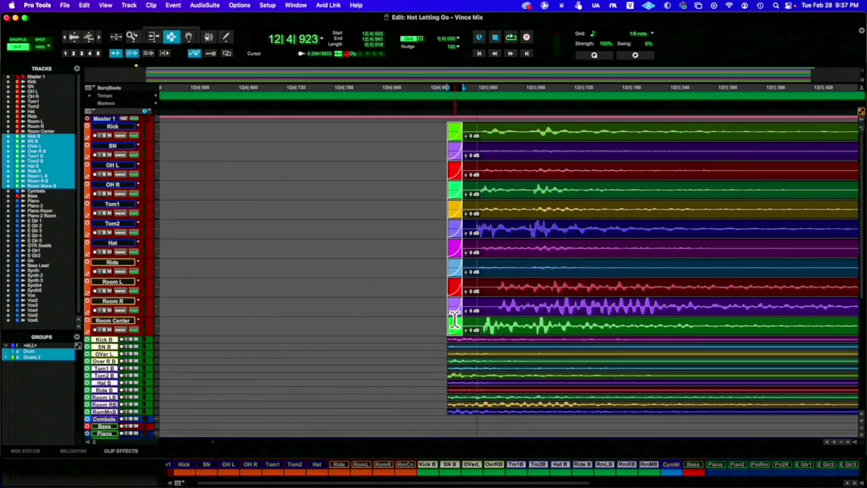
key("Delete")
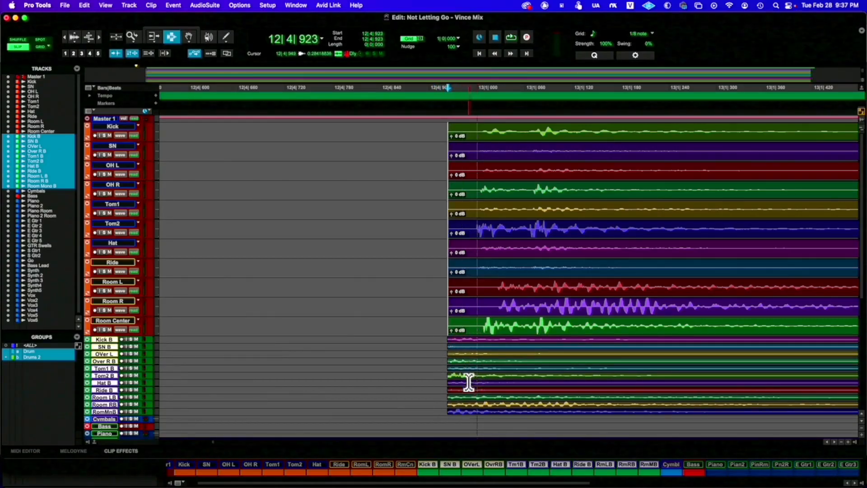
left_click(446, 350)
key("space")
key("space")
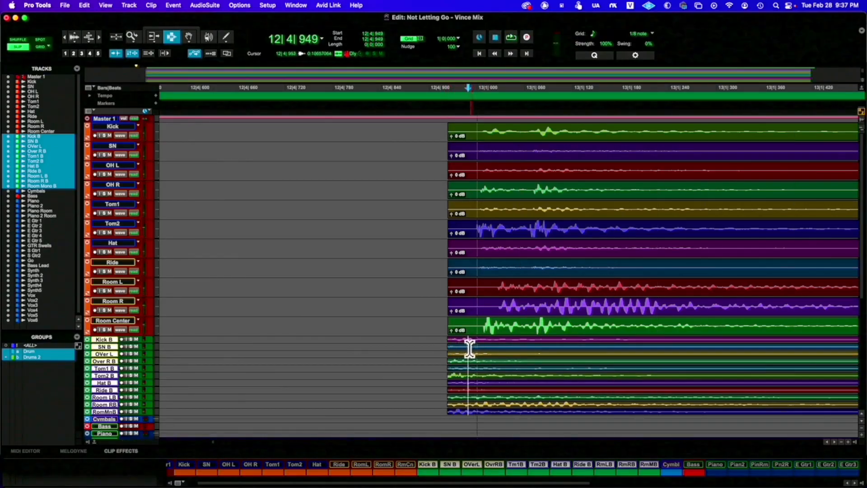
Trim both drum groups' clip starts from 12|4|900 to 12|4|952 and apply the steep Equal Gain fade-in to them
left_click_drag(470, 355, 429, 247)
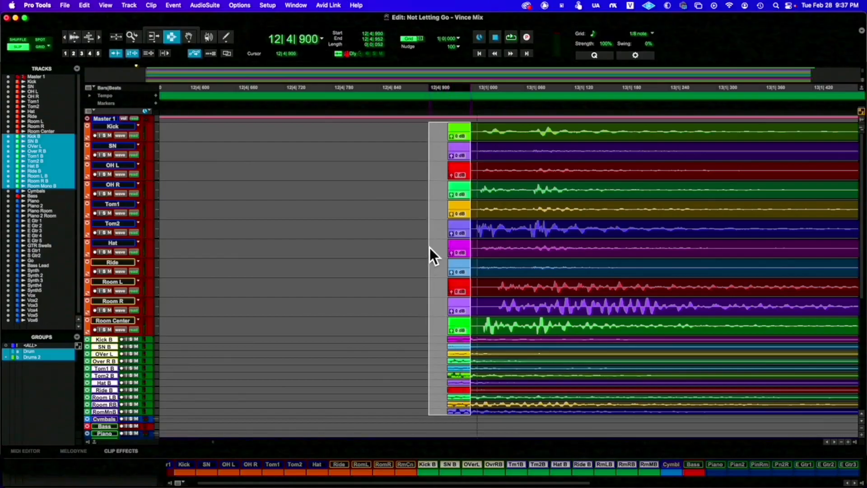
left_click(430, 250)
left_click_drag(460, 191, 474, 389)
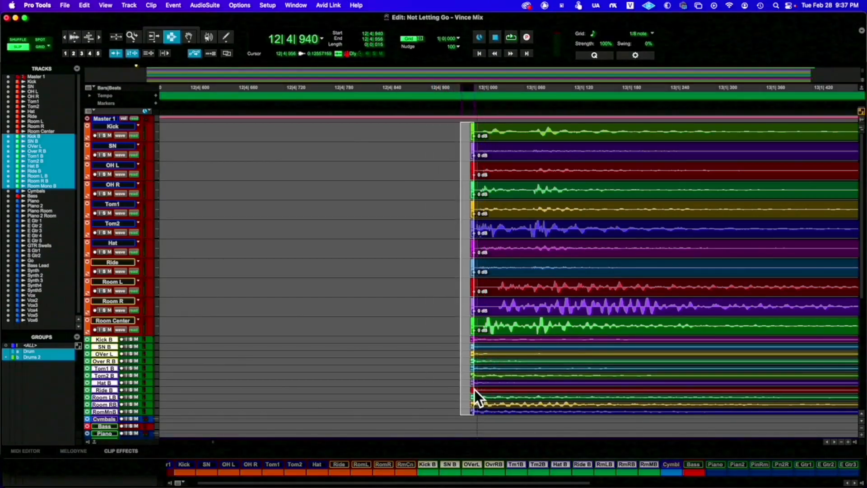
key("super+f")
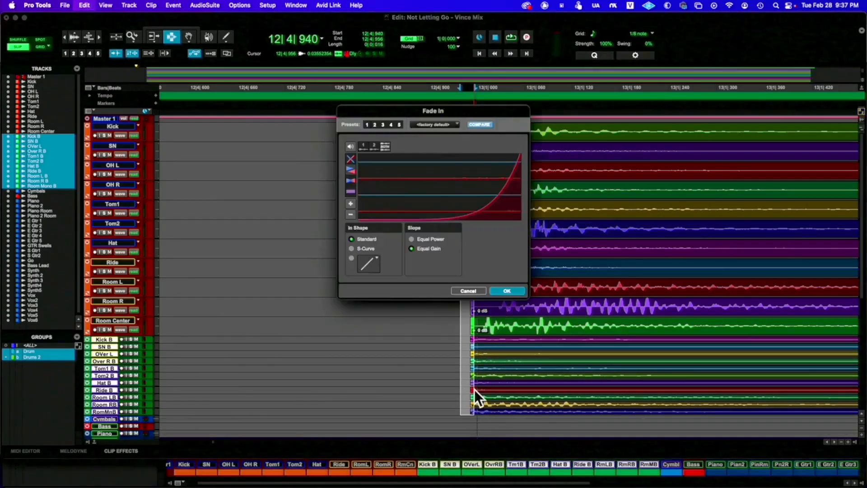
key("Return")
Play both drum groups from 12|4|922 to check the trimmed and faded opening
left_click(446, 357)
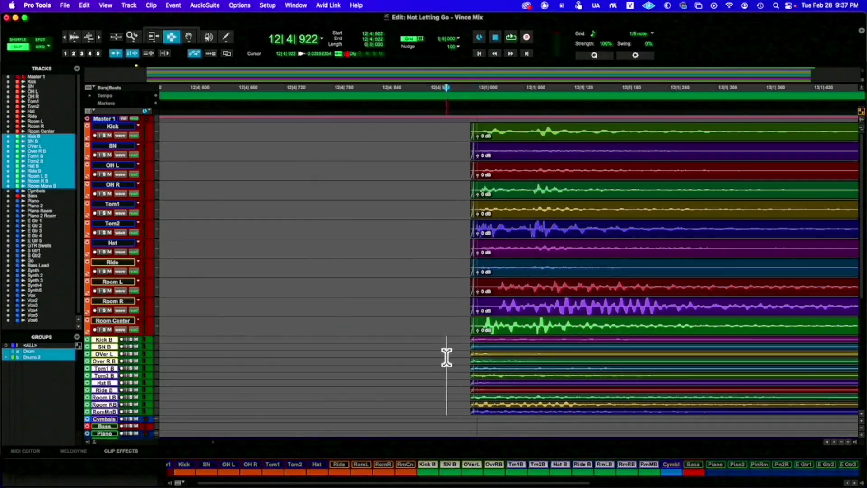
scroll(446, 357, "right", 3)
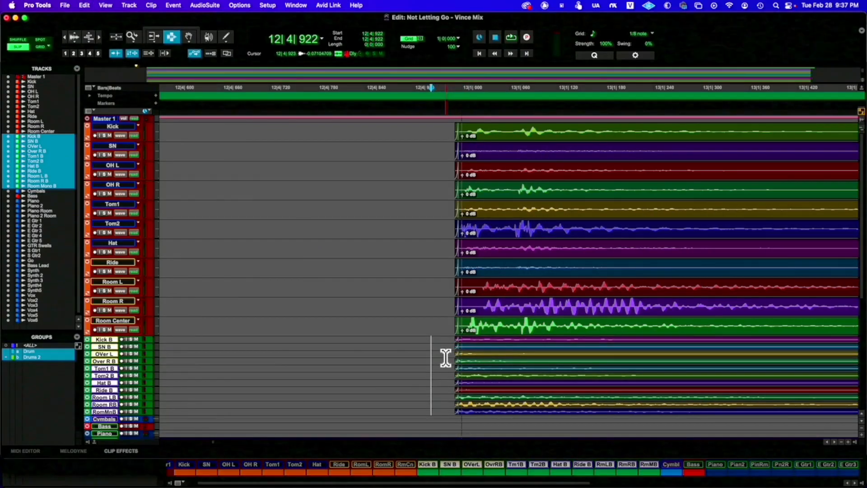
key("space")
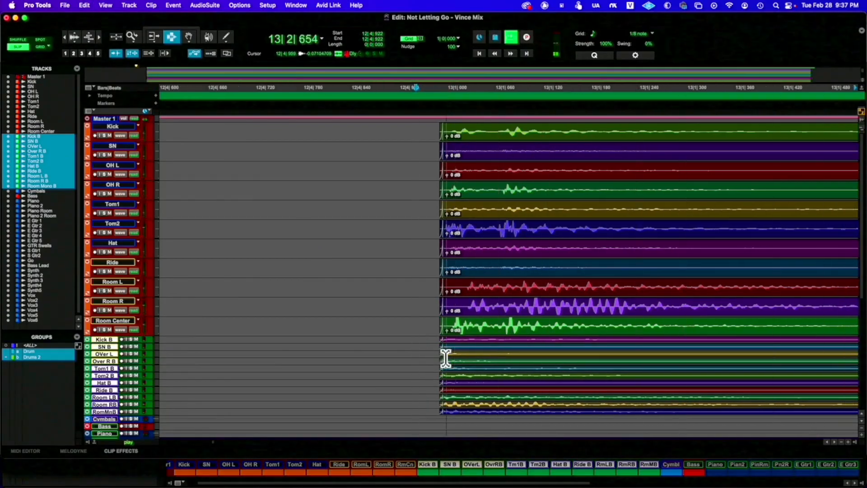
Stop playback and look over the tracks below the drum groups, from the drum entrance out to the full song length
key("space")
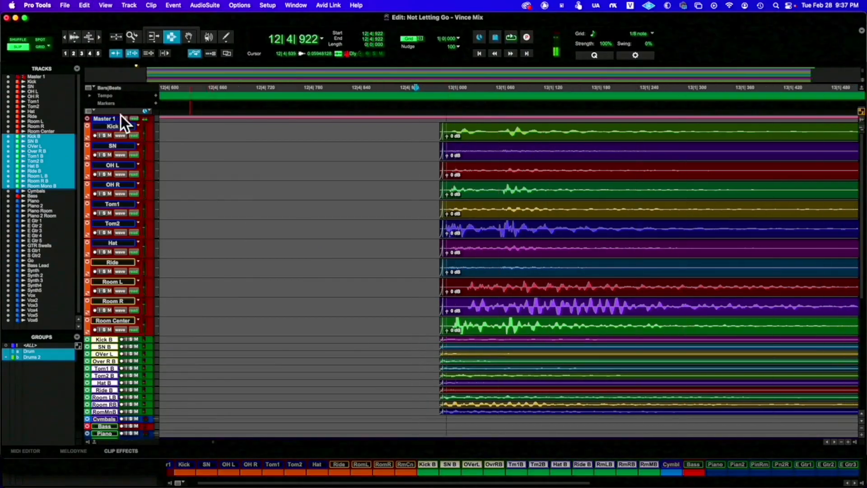
left_click(64, 35)
left_click(65, 35)
left_click(65, 35)
left_click(65, 35)
scroll(540, 244, "right", 5)
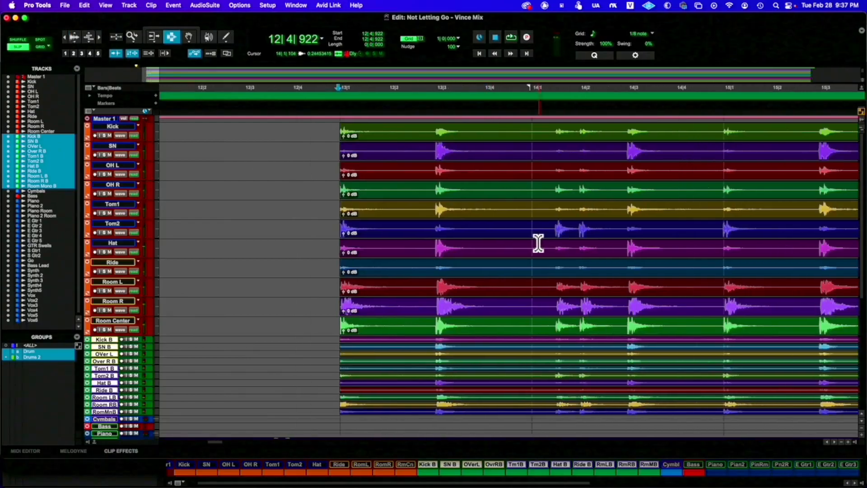
scroll(539, 244, "right", 3)
scroll(537, 242, "down", 6)
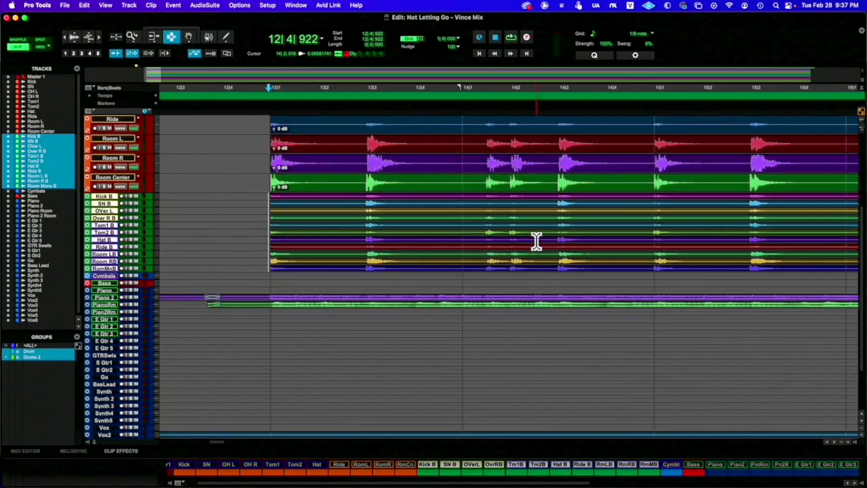
scroll(537, 242, "down", 1)
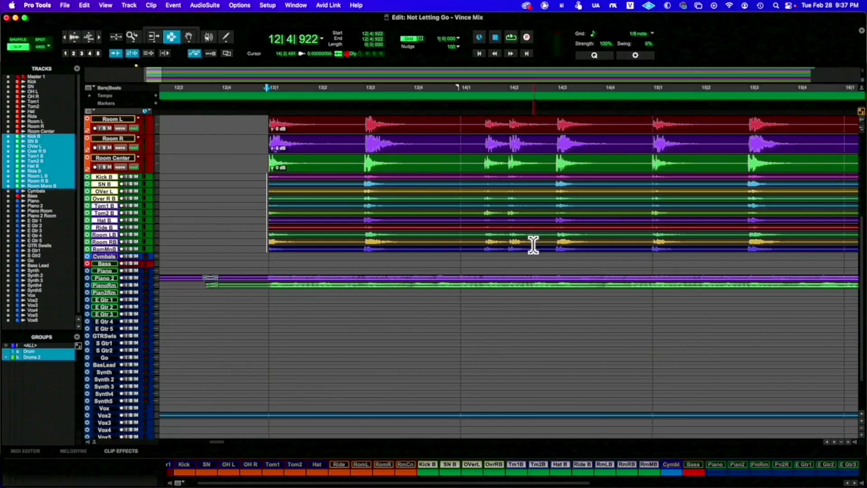
scroll(475, 249, "down", 3)
scroll(475, 248, "right", 1)
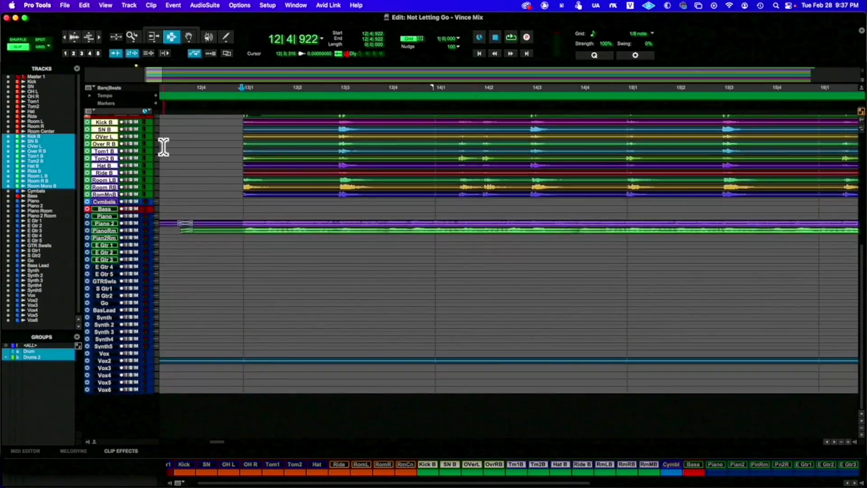
double_click(130, 33)
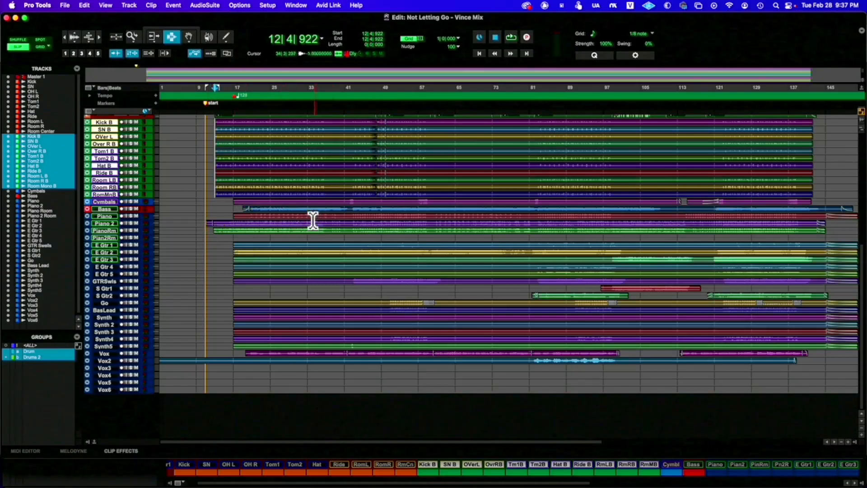
Set the Piano 2 track height to medium and select its opening section from 10|4|557 to 12|4|795
left_click(156, 223)
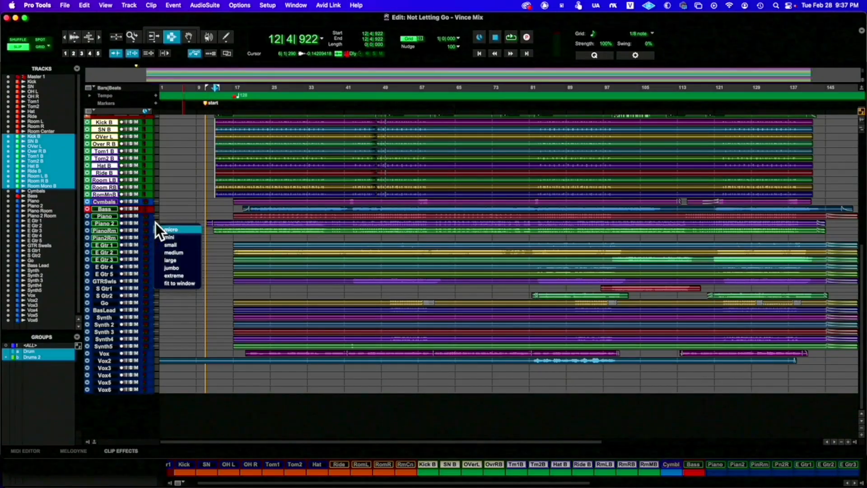
left_click(180, 249)
left_click(209, 229)
left_click(101, 35)
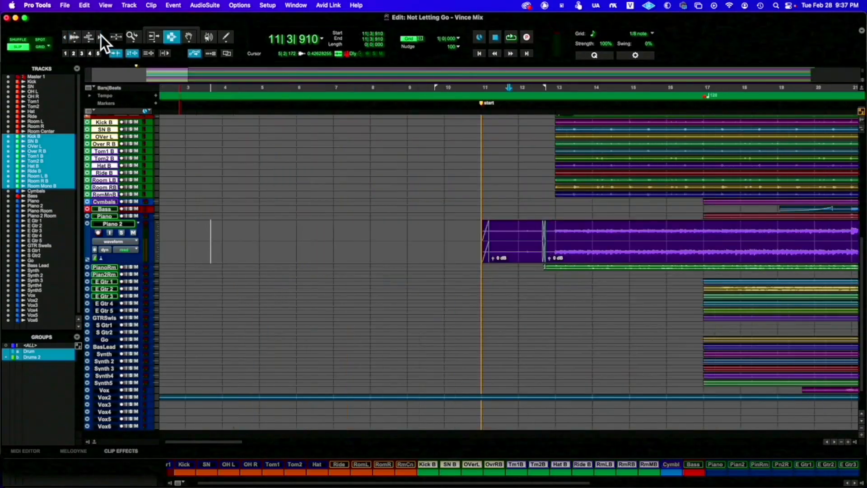
scroll(333, 144, "right", 2)
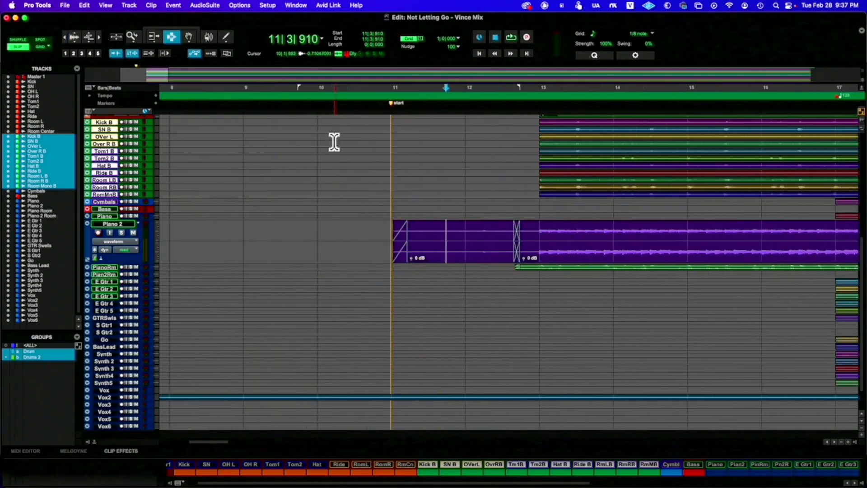
scroll(501, 185, "right", 8)
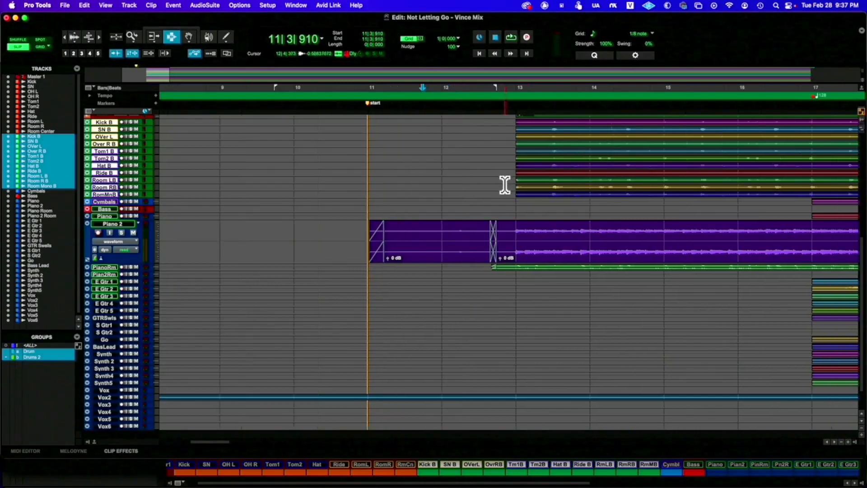
left_click_drag(423, 231, 270, 241)
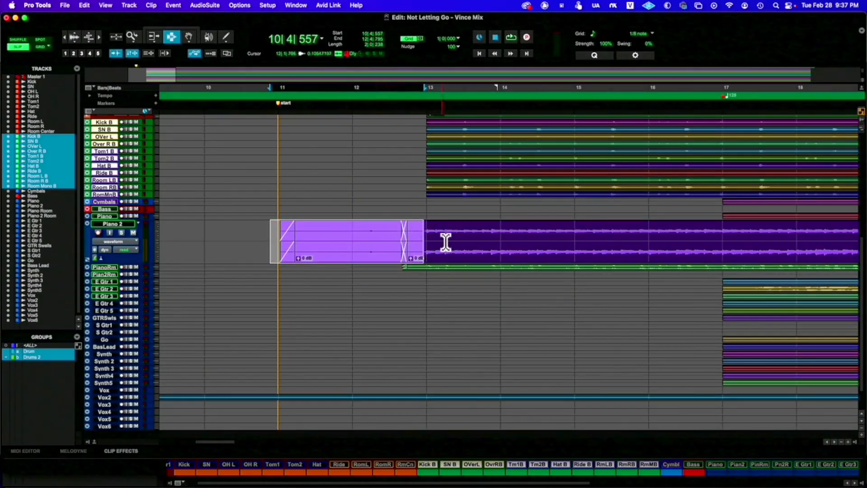
Solo the Piano 2 track and reset its mixer fader to the default level
left_click(121, 232)
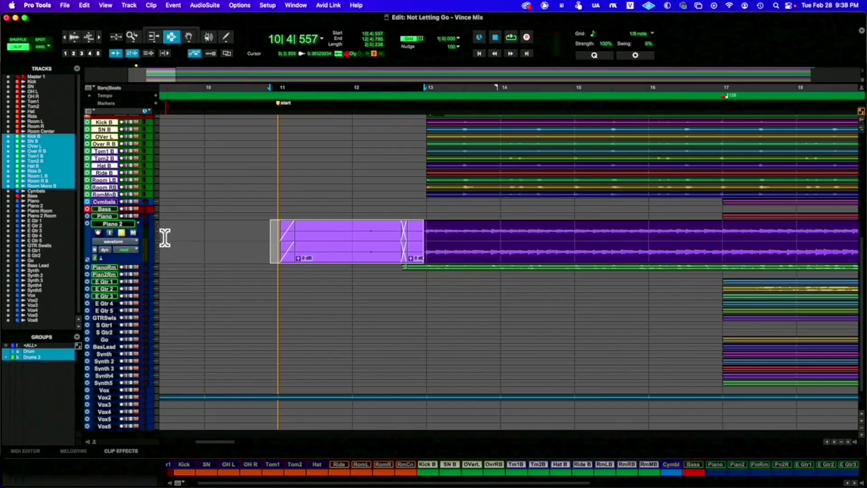
key("super+equal")
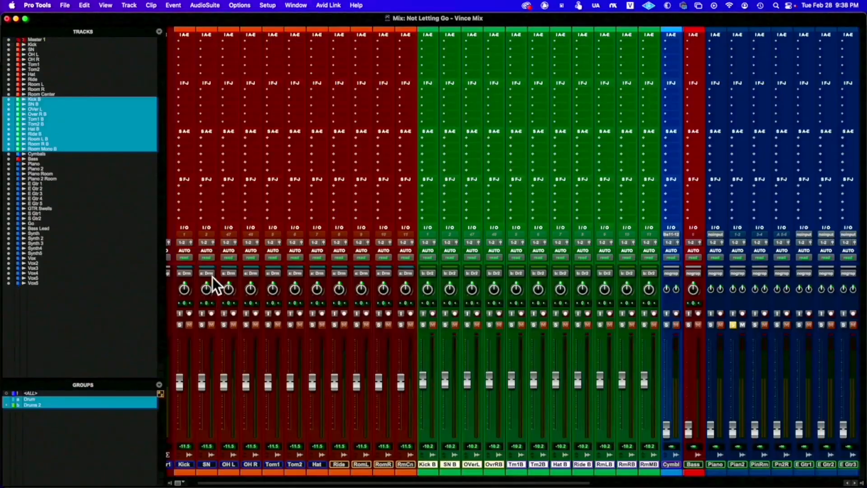
scroll(547, 430, "right", 5)
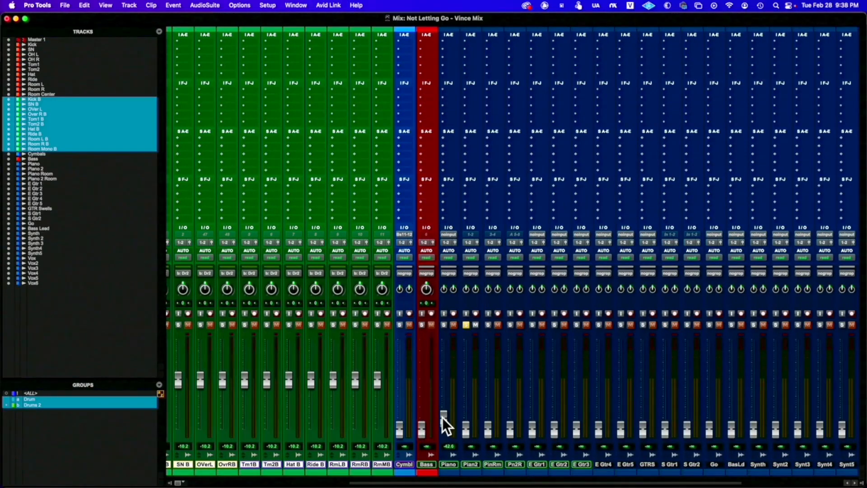
left_click(463, 427, "alt")
key("super+equal")
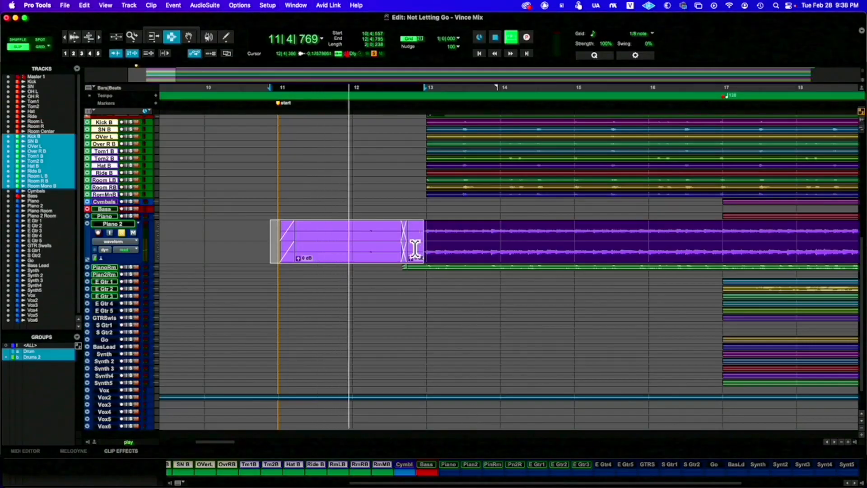
Audition the intro from 10|4|885, first with Piano 2 soloed and again with its solo cleared
key("space")
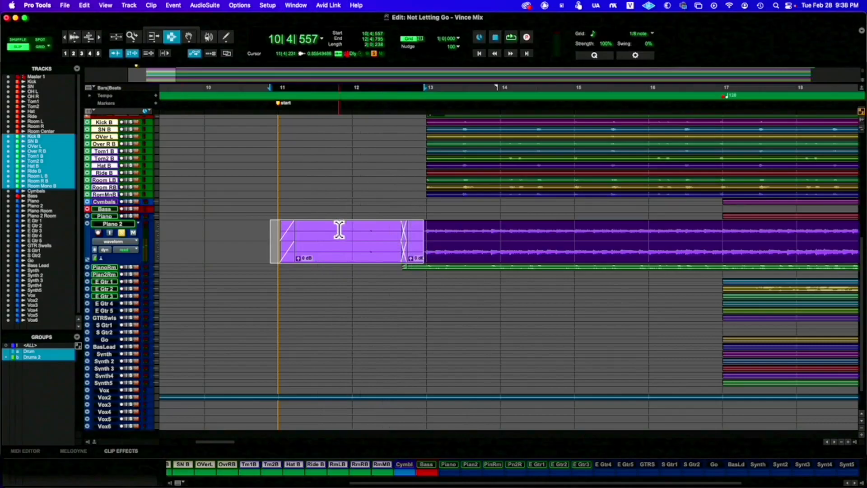
left_click(280, 235)
key("space")
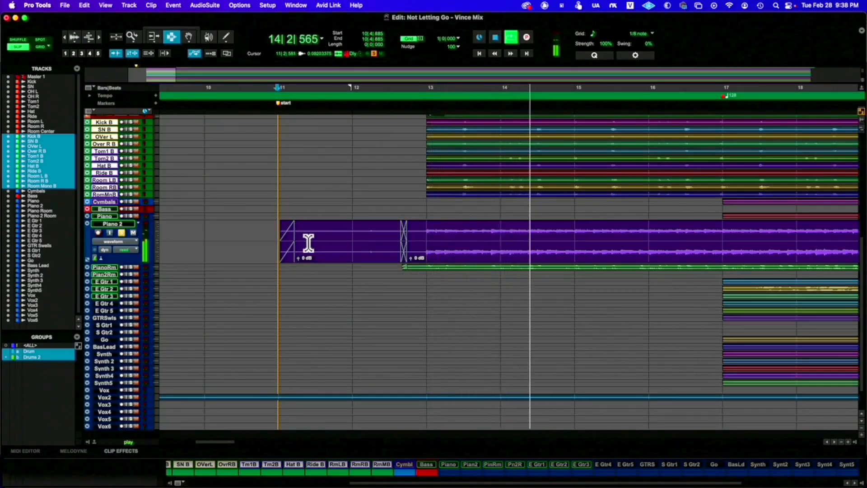
key("space")
left_click(124, 232)
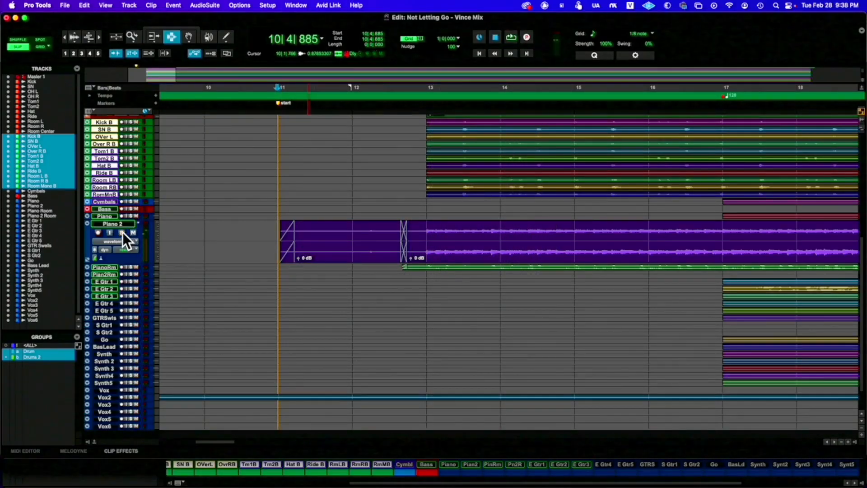
key("space")
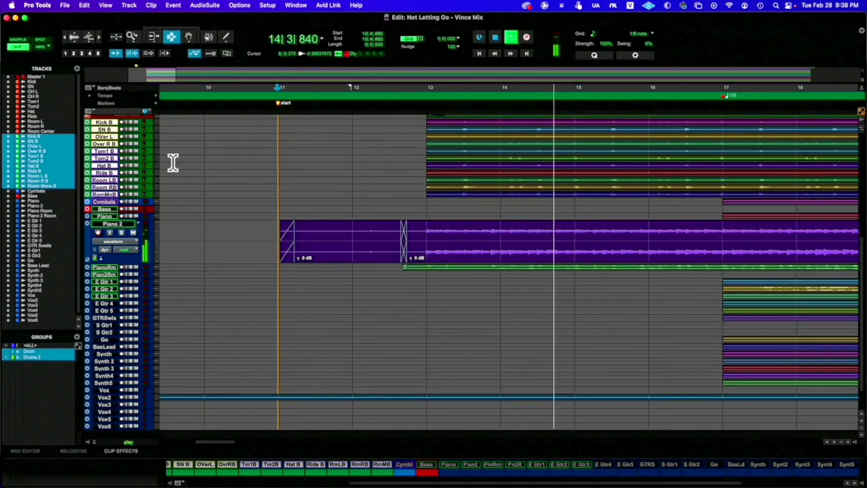
key("space")
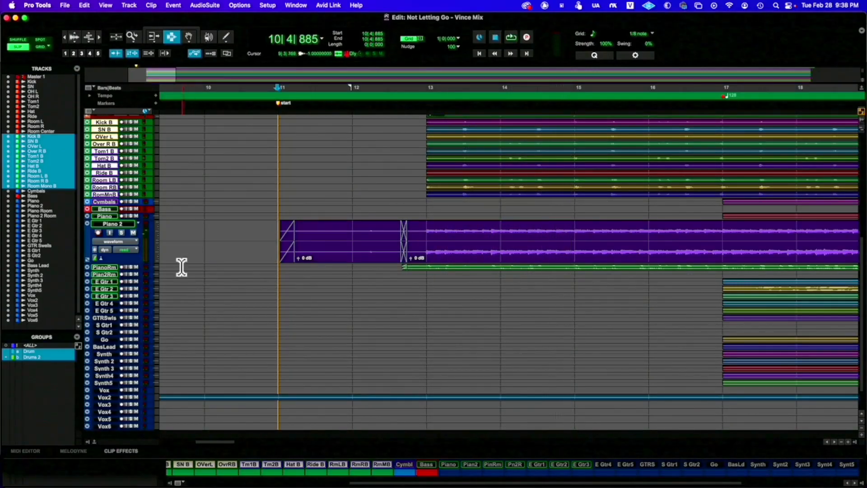
Set the Piano 2 track height back to micro
left_click(157, 235)
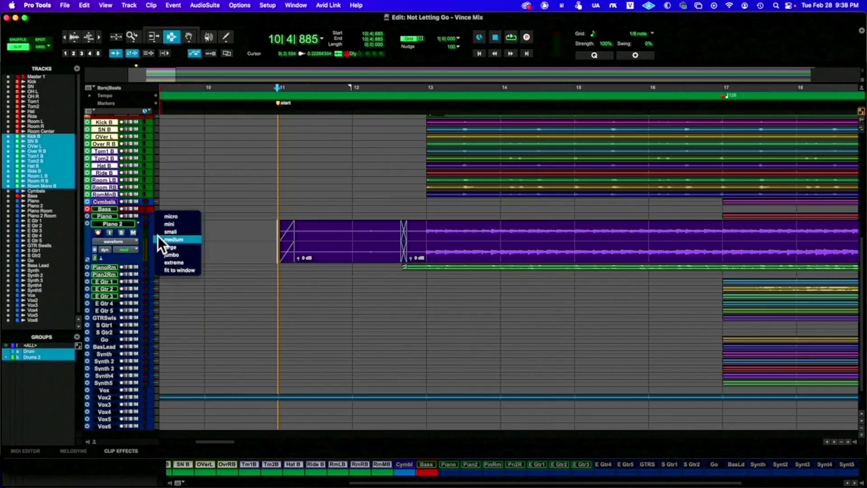
left_click(152, 233)
left_click(156, 234)
left_click(168, 215)
Examine the arrangement around the intro and bar 17 entrances and compare the clips across the whole session length
scroll(181, 245, "up", 5)
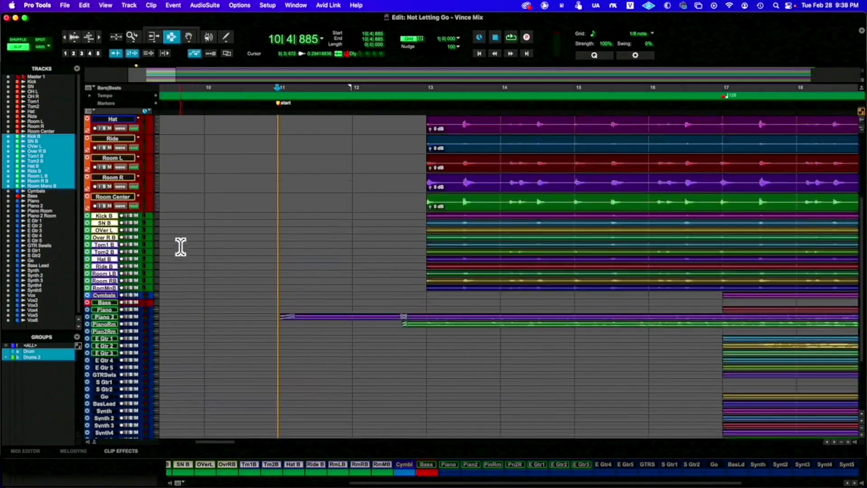
scroll(182, 245, "down", 4)
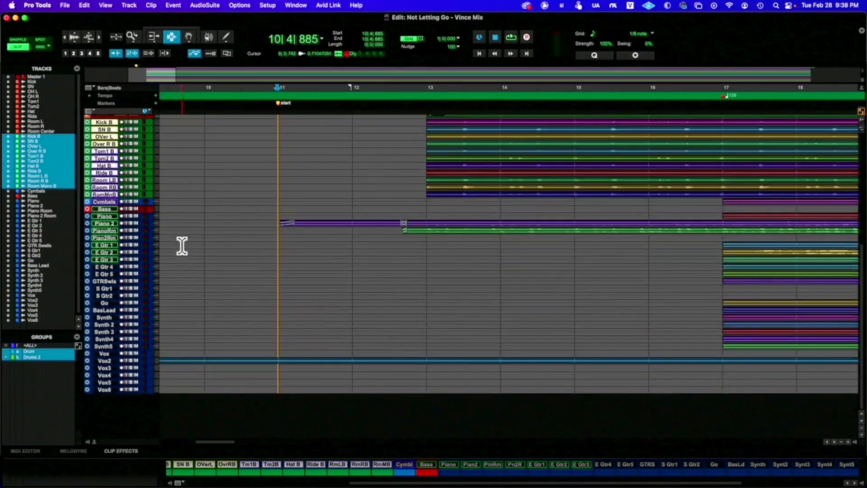
scroll(330, 255, "right", 10)
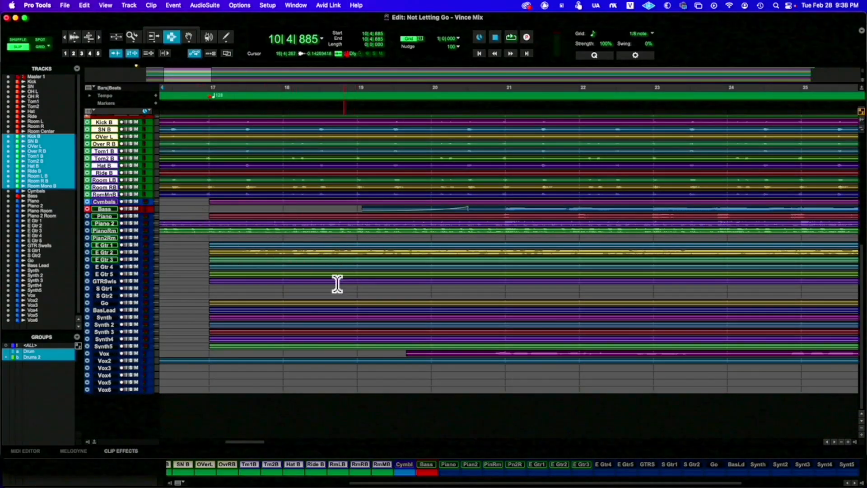
scroll(305, 252, "left", 6)
scroll(305, 252, "up", 1)
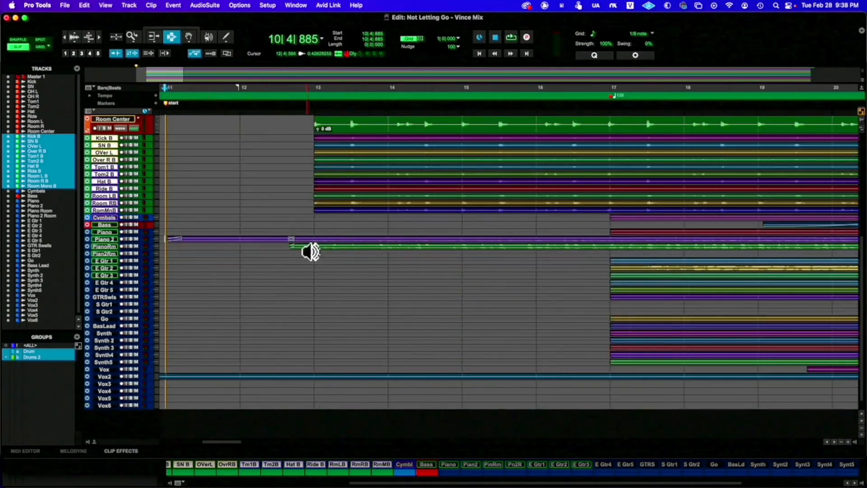
key("r")
key("r")
key("r")
key("r")
key("r")
key("r")
key("r")
key("r")
key("r")
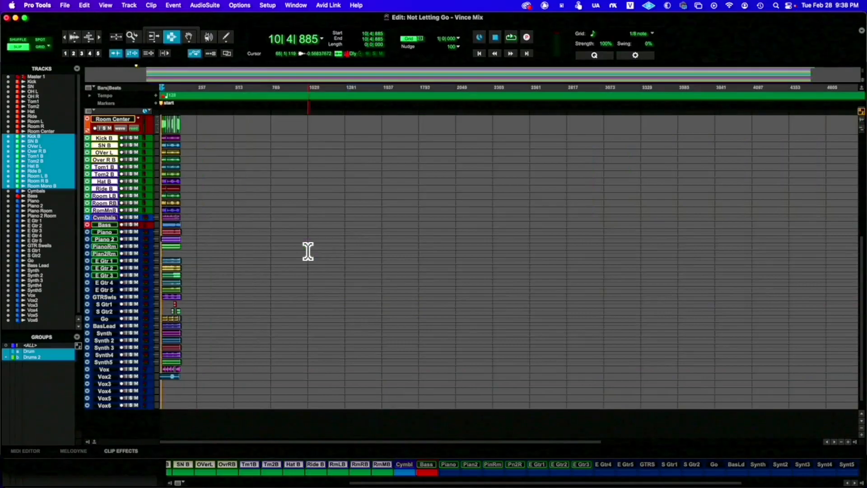
key("t")
key("t")
key("t")
key("t")
Reduce the SN track and all remaining tracks to micro height
scroll(309, 252, "up", 10)
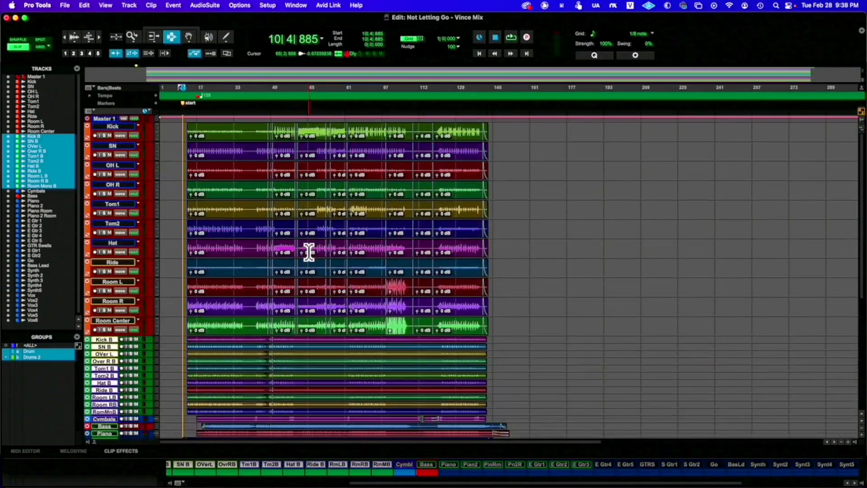
left_click(156, 147)
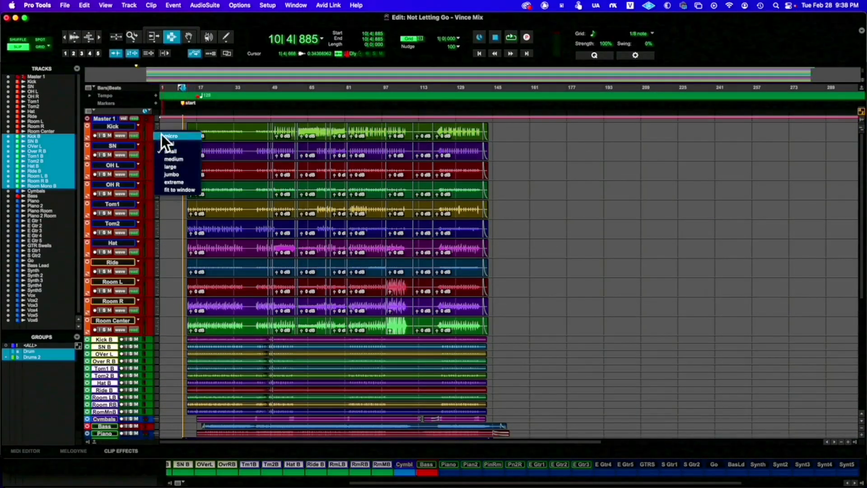
left_click(166, 139)
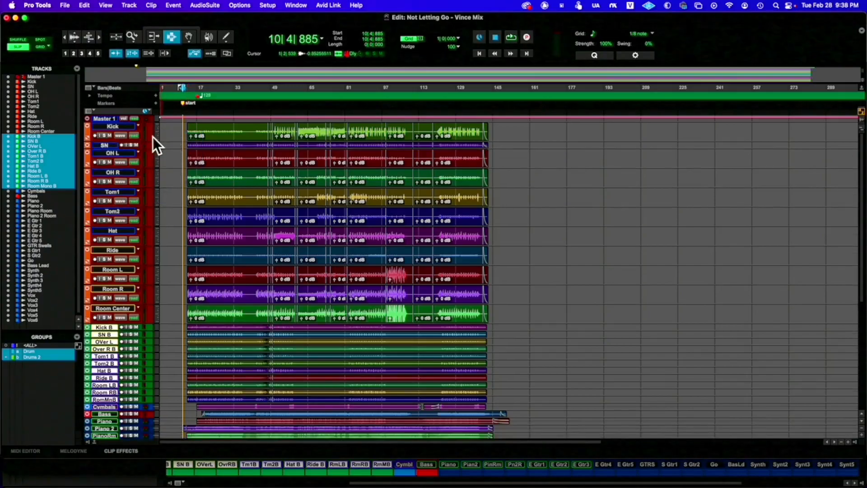
left_click(154, 134)
left_click(163, 124, "alt")
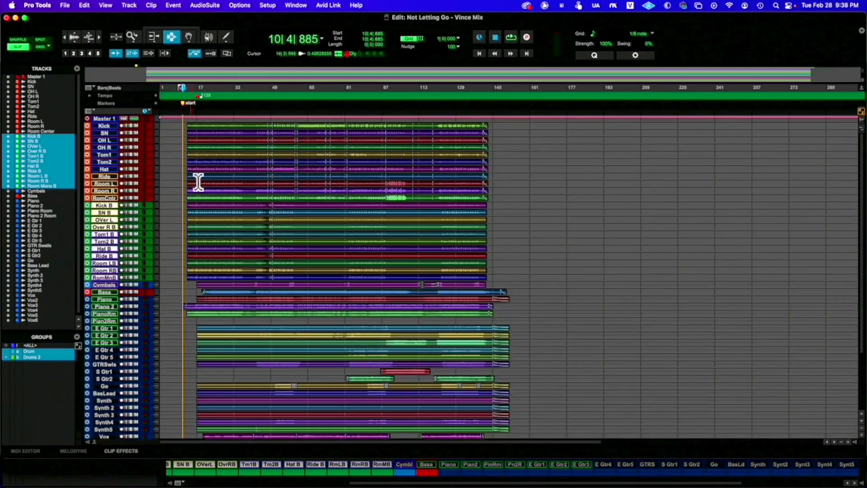
Place the cursor at 140|3|307 near the end of the Drums 2 clips and set all tracks to medium height
left_click(487, 203)
left_click(98, 39)
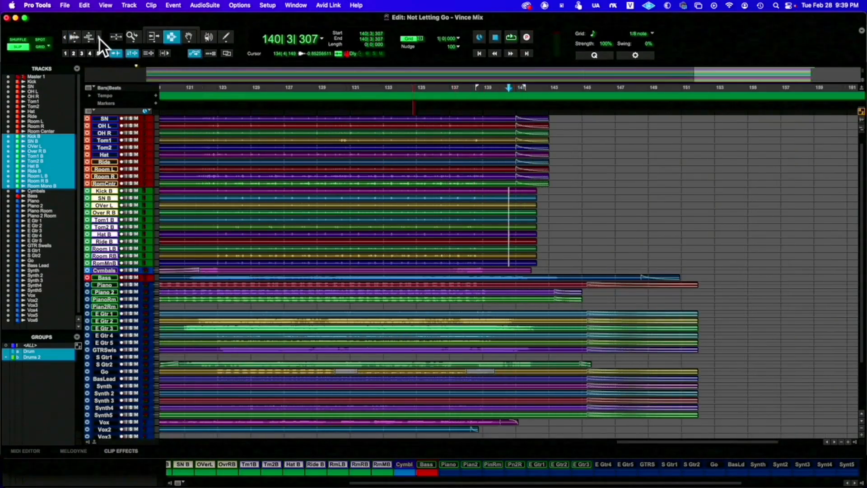
left_click(99, 39)
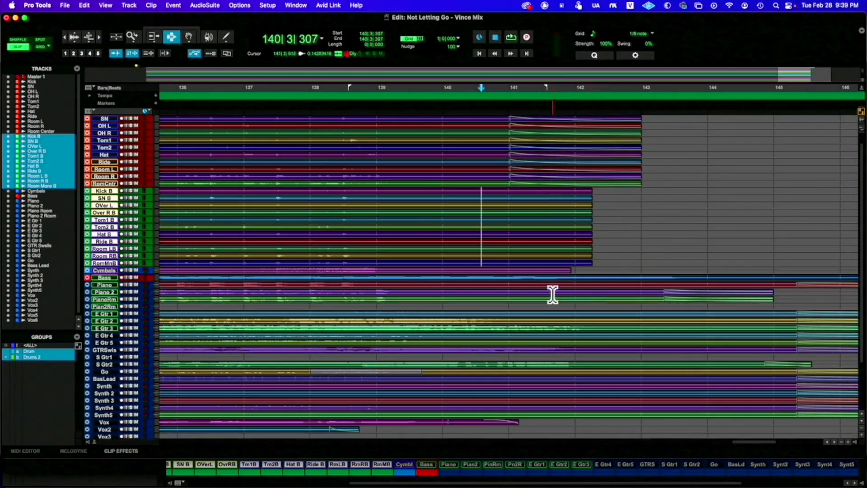
left_click(155, 261)
left_click(173, 291)
Play the ending from 138|4|808 and raise the Bass fader to -5.5 dB to hear the bass decay
scroll(548, 304, "down", 5)
left_click(369, 229)
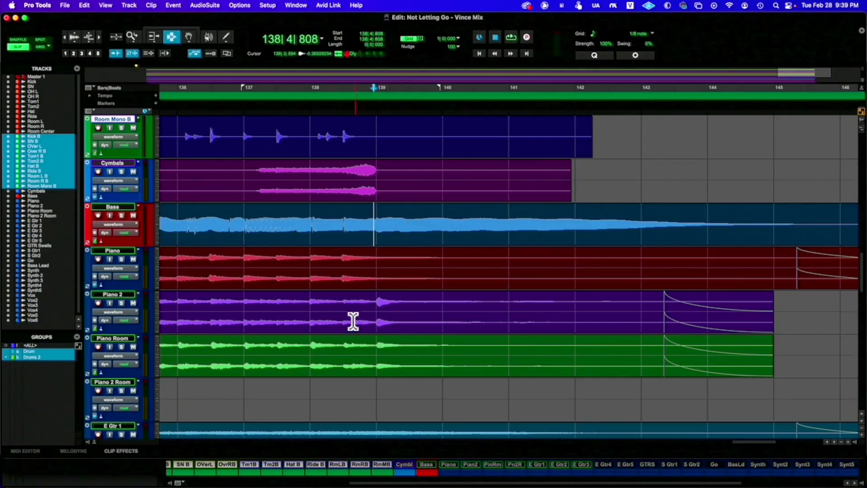
key("space")
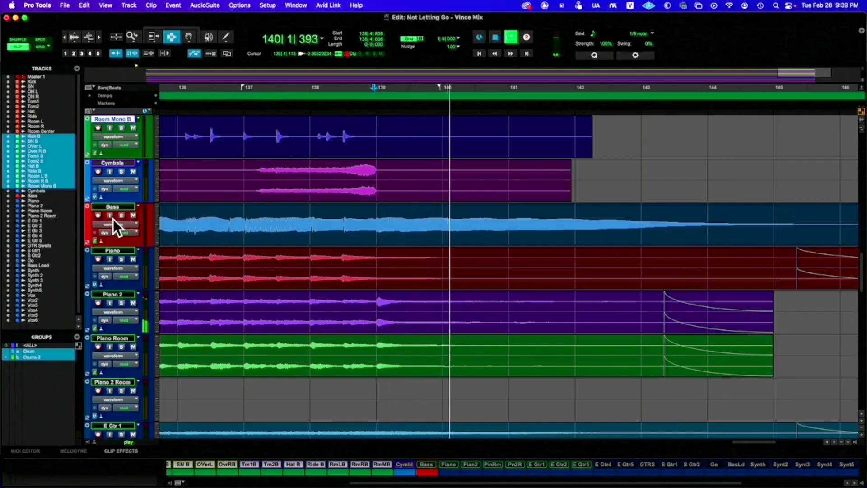
left_click(117, 206)
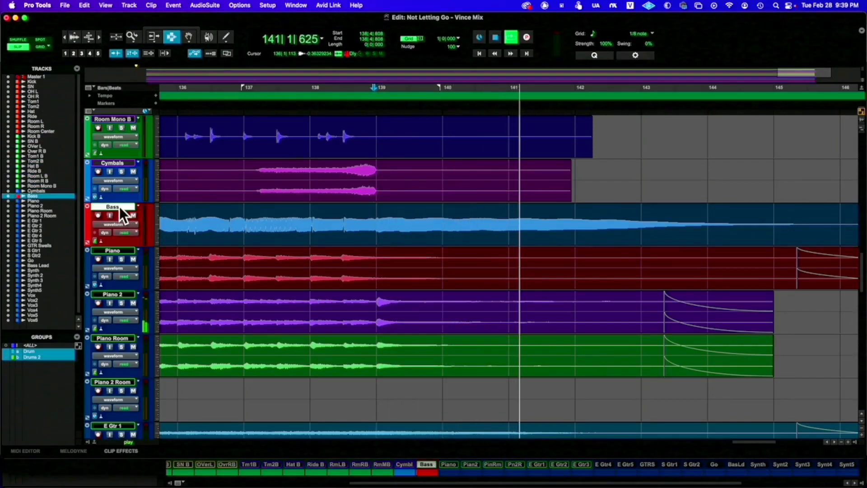
key("super+equal")
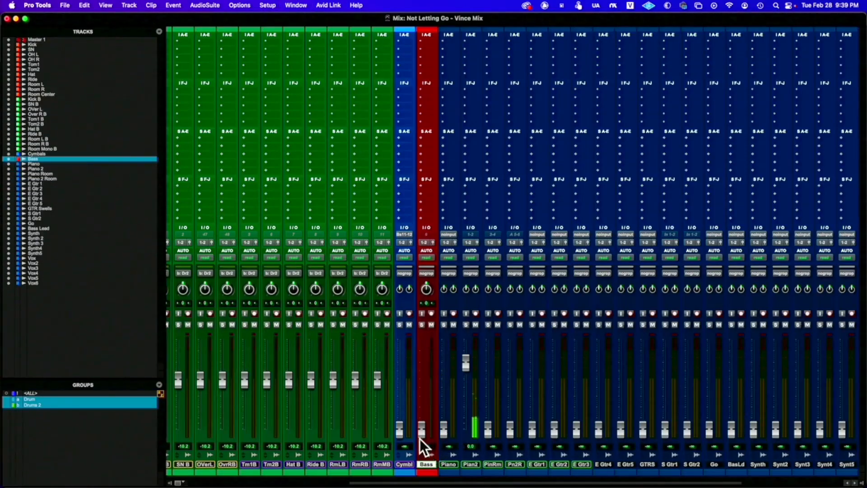
left_click_drag(419, 371, 418, 378)
key("super+equal")
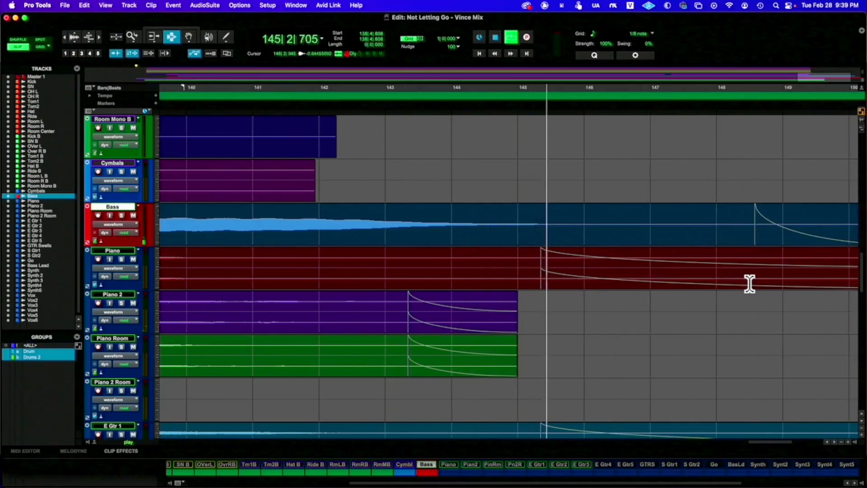
key("space")
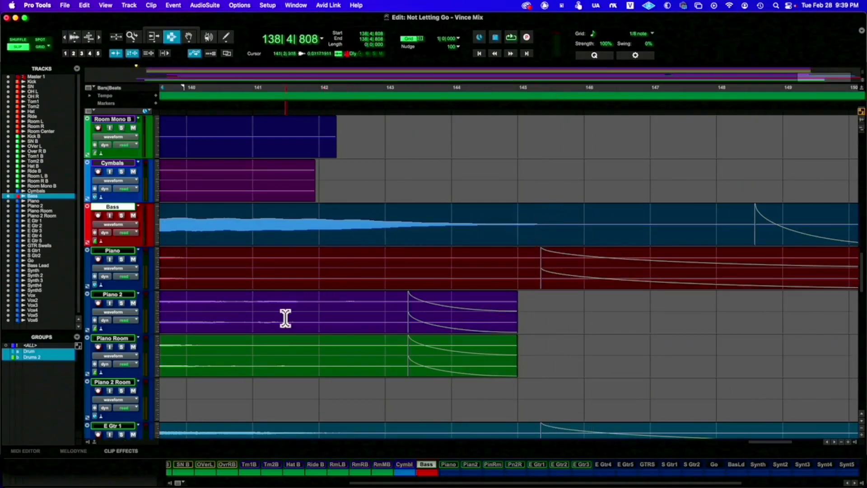
Delete the silent tail of the Bass clip from 145|2|504 onward, including its old fade-out
left_click_drag(543, 219, 601, 222)
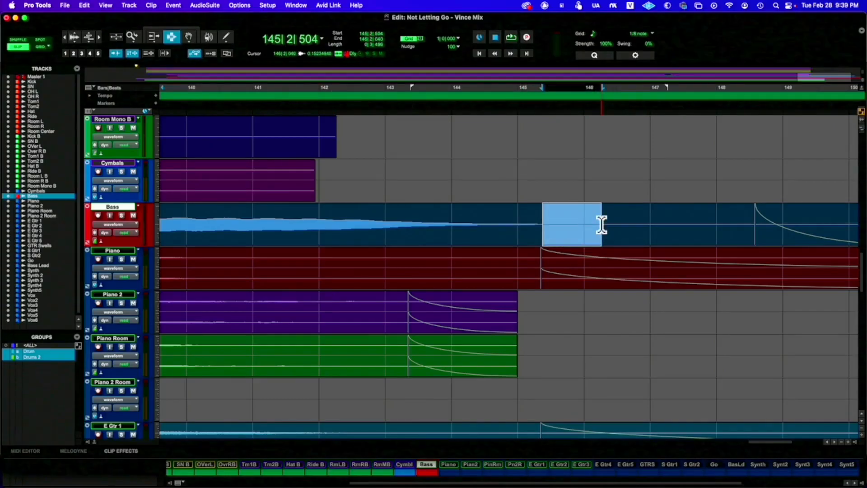
key("Delete")
double_click(610, 225)
key("Delete")
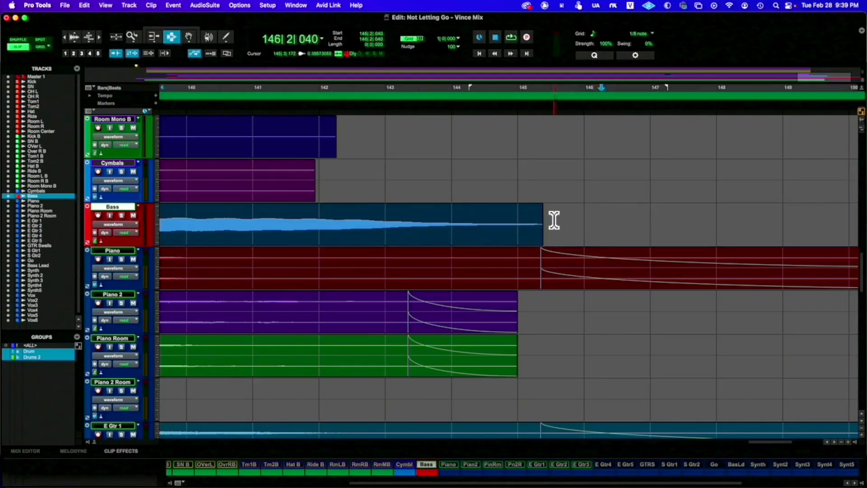
Trim the Bass clip to end level with Piano 2 and fade it out from 143|2|253 with a steep initial curve
left_click_drag(516, 223, 405, 232)
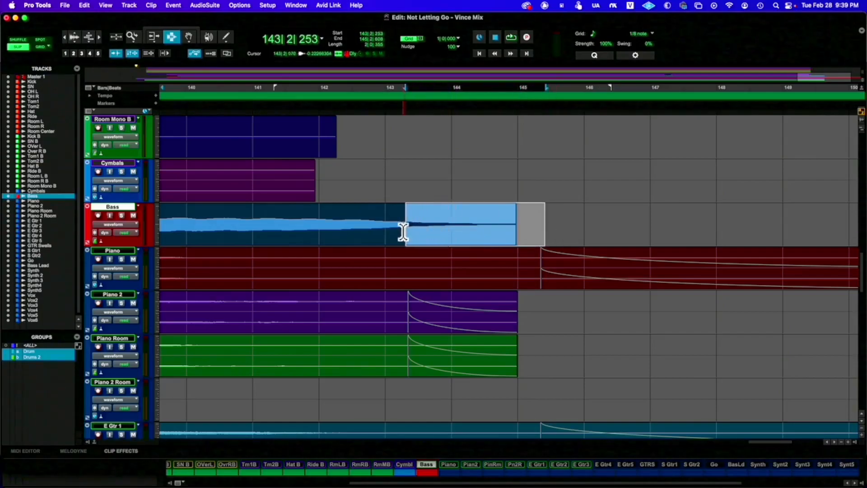
key("super+f")
left_click(515, 289)
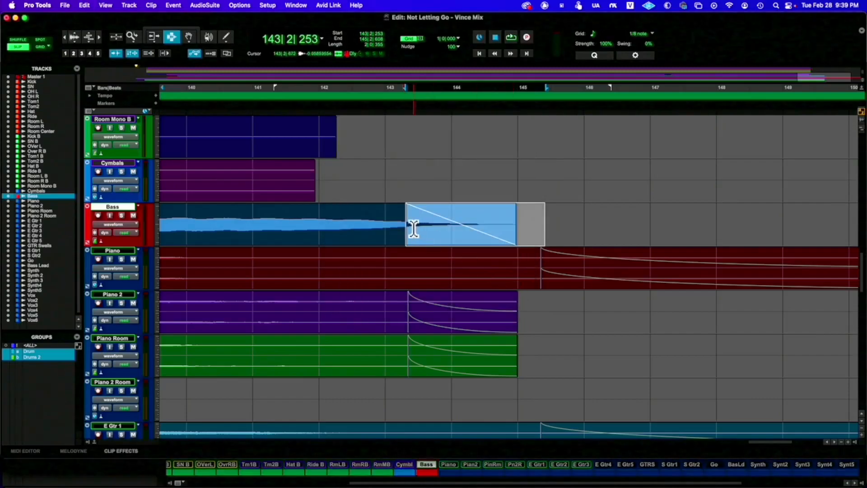
double_click(411, 233)
left_click_drag(459, 194, 478, 235)
left_click(507, 290)
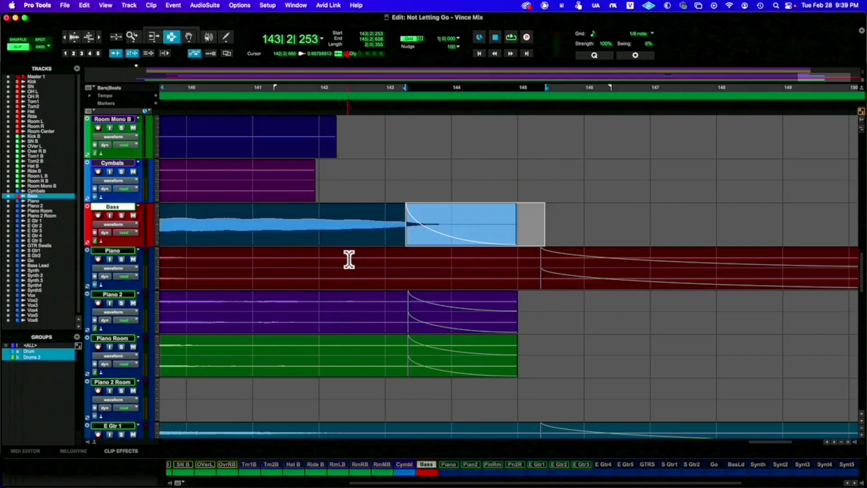
Solo the Piano track with its fader at 0.0 dB and play its ending from 142|3|228
left_click(66, 36)
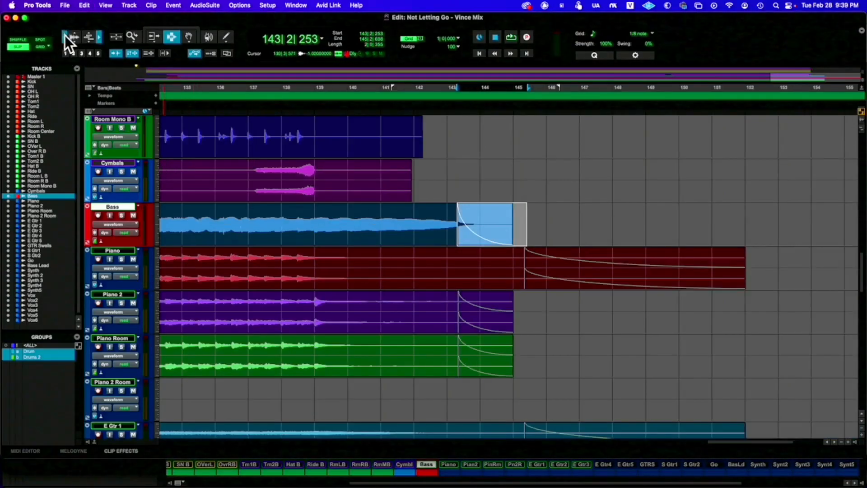
left_click(65, 35)
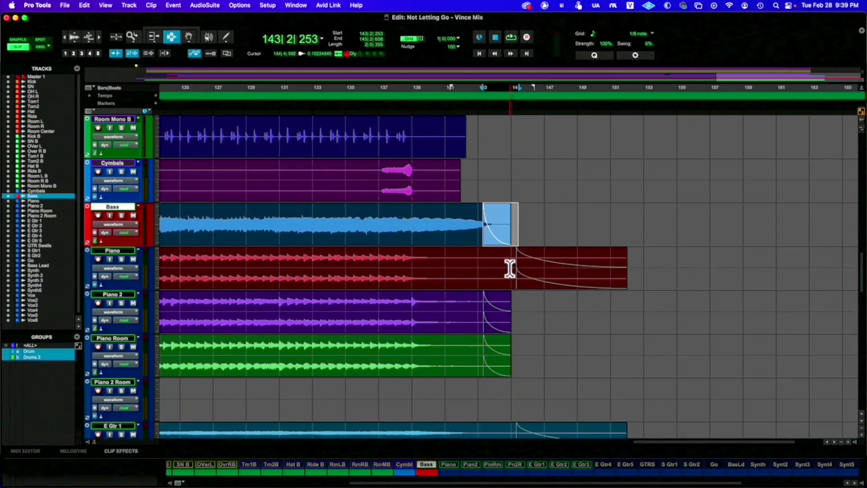
left_click_drag(509, 268, 609, 269)
key("space")
key("super+equal")
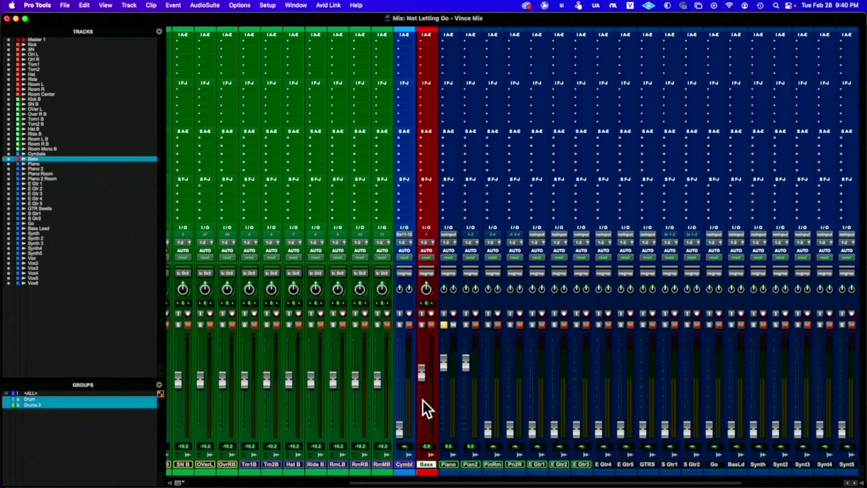
key("super+equal")
left_click(471, 271)
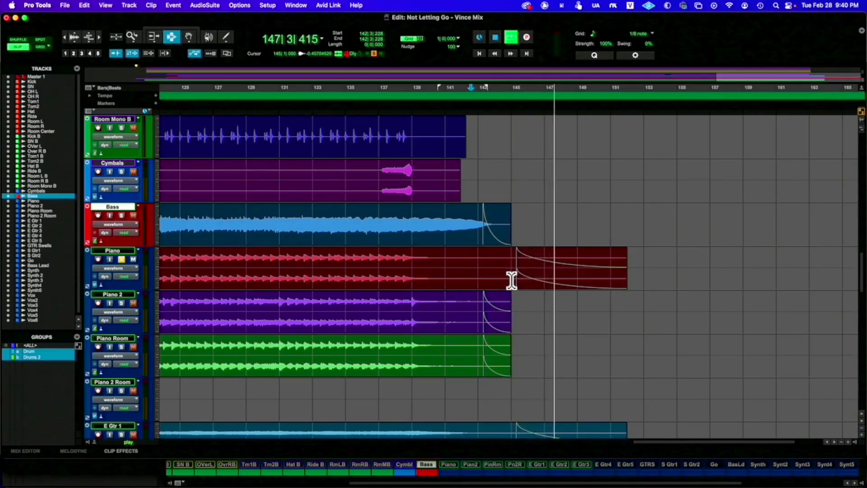
key("space")
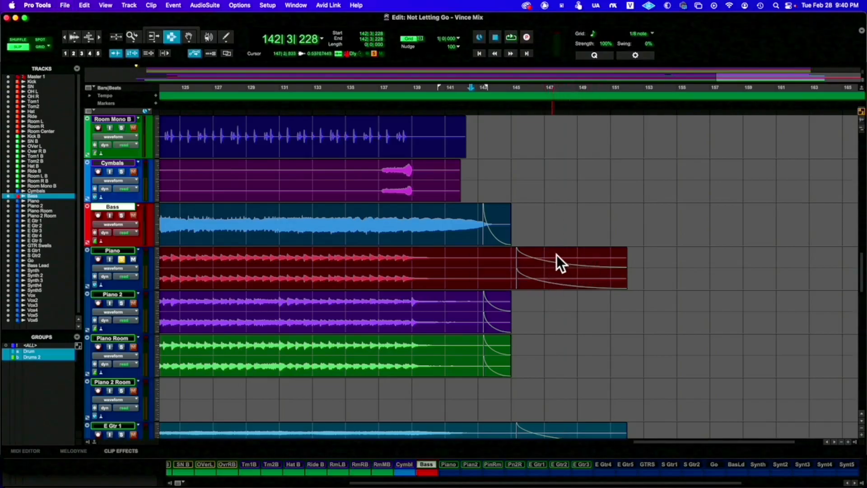
Compare the Piano tail with the electric guitar endings and play from 143|4|662 on E Gtr 2
left_click_drag(510, 268, 632, 270)
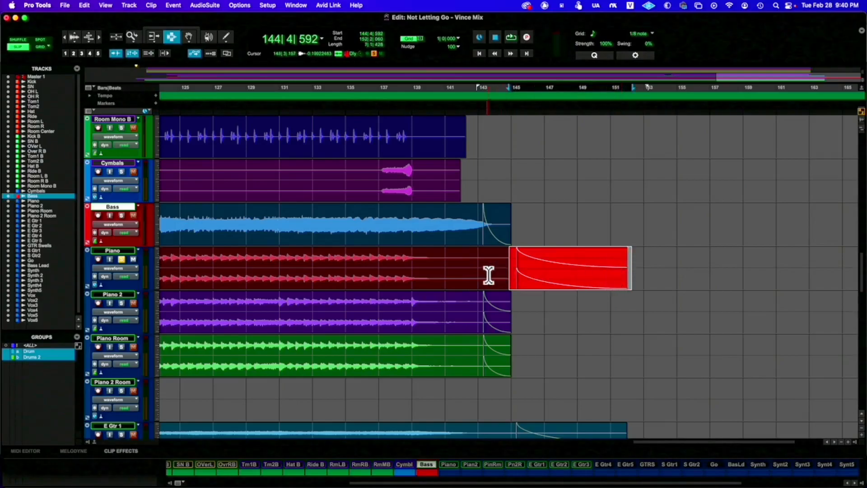
scroll(512, 338, "down", 6)
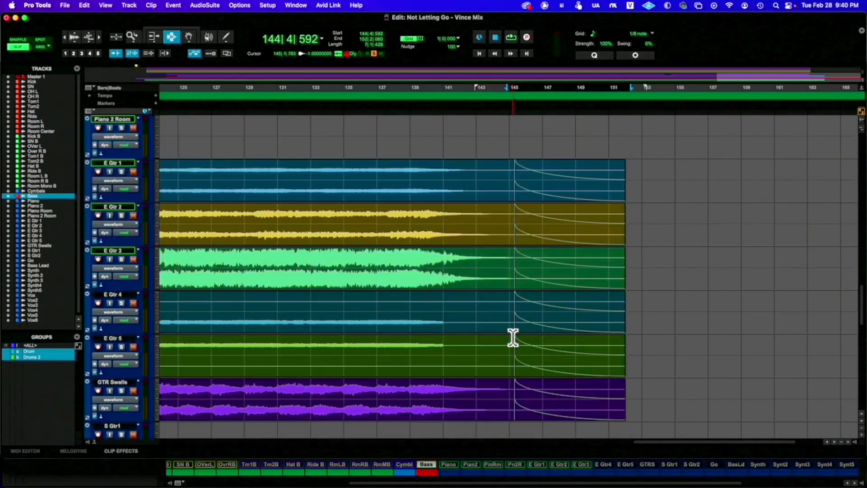
left_click(491, 220)
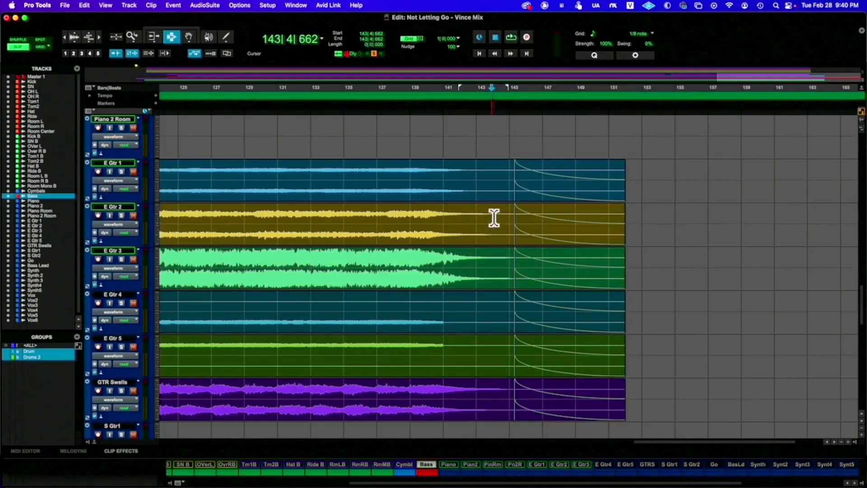
key("space")
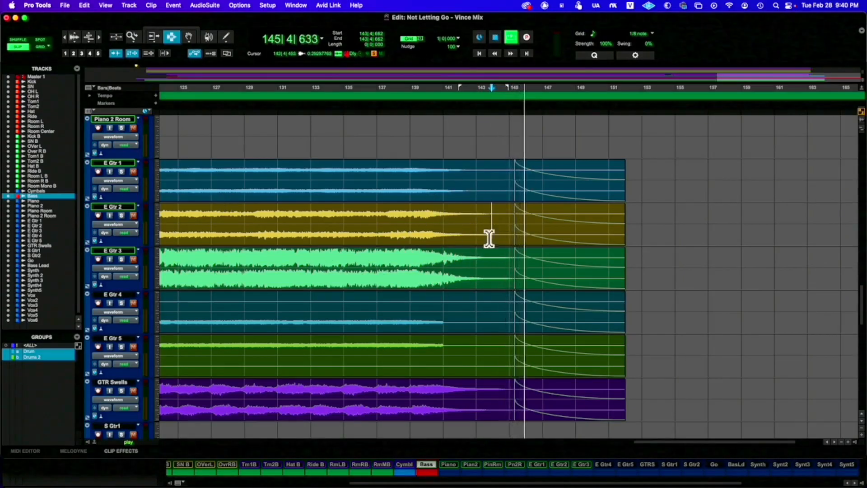
scroll(471, 266, "up", 2)
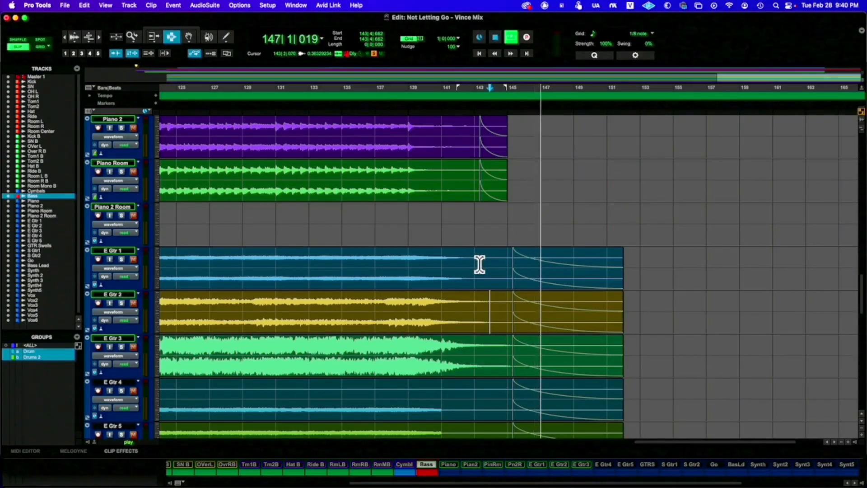
key("r")
key("r")
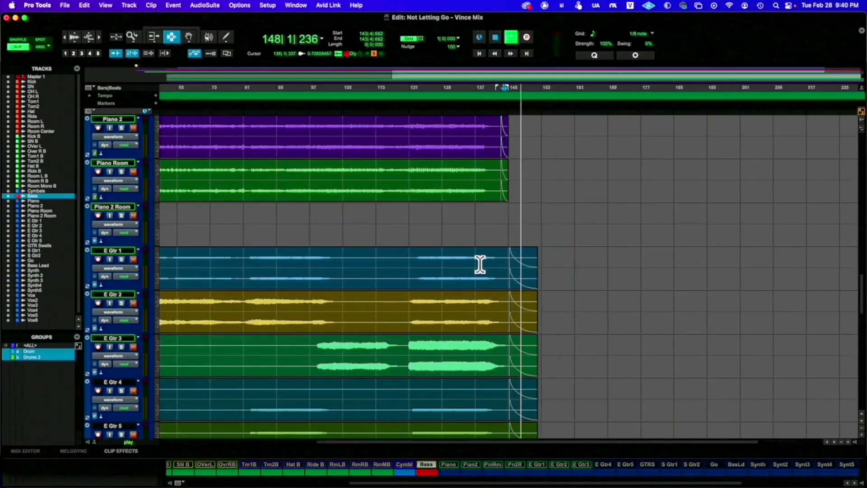